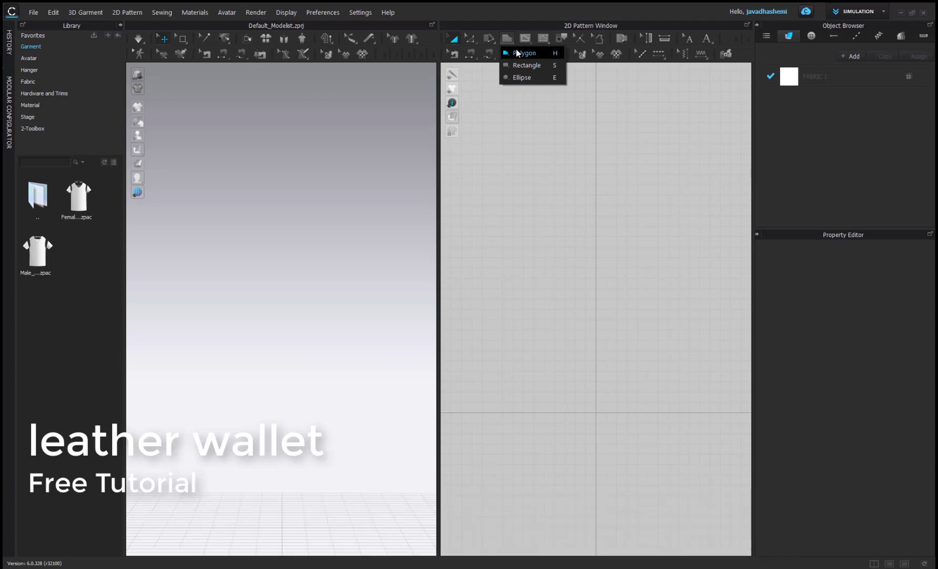
# Create a rectangular pattern 10 cm wide and 8 cm high with the Rectangle tool in the 2D pattern window.
pyautogui.click(517, 65)
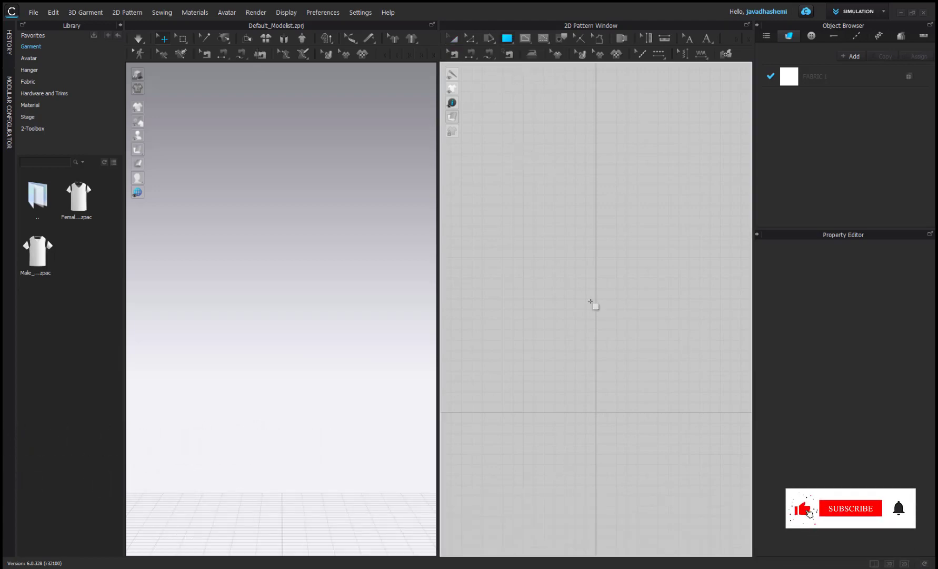
pyautogui.scroll(-1, 592, 303)
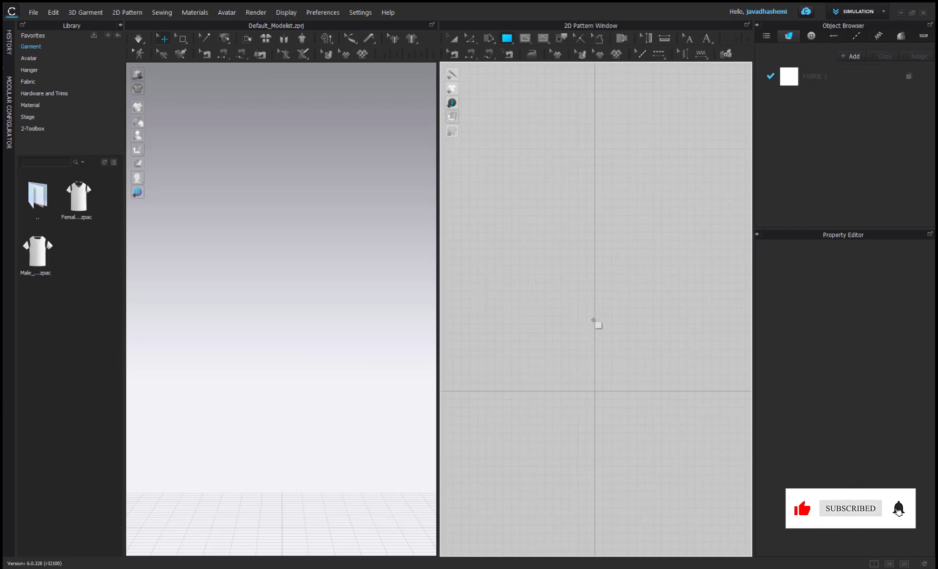
pyautogui.click(594, 319)
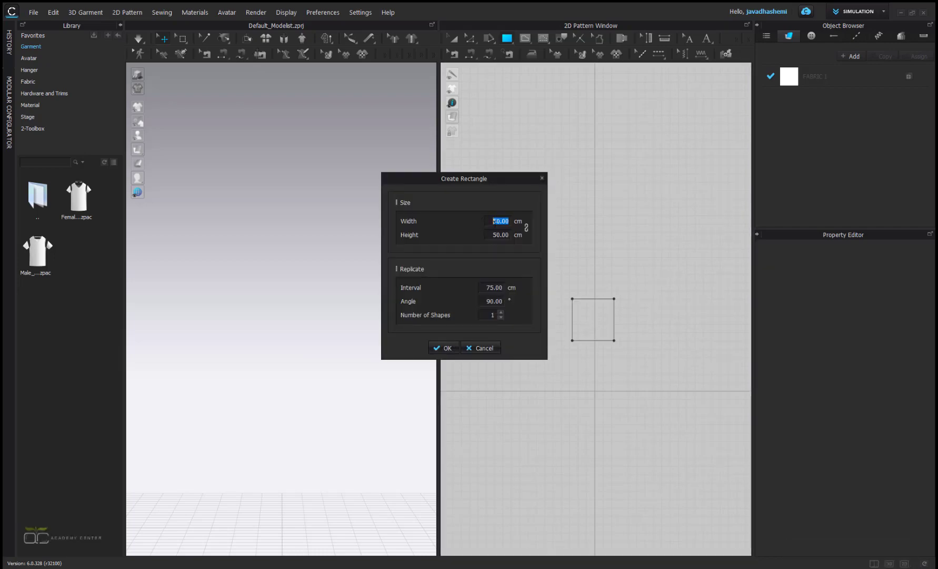
pyautogui.write('10')
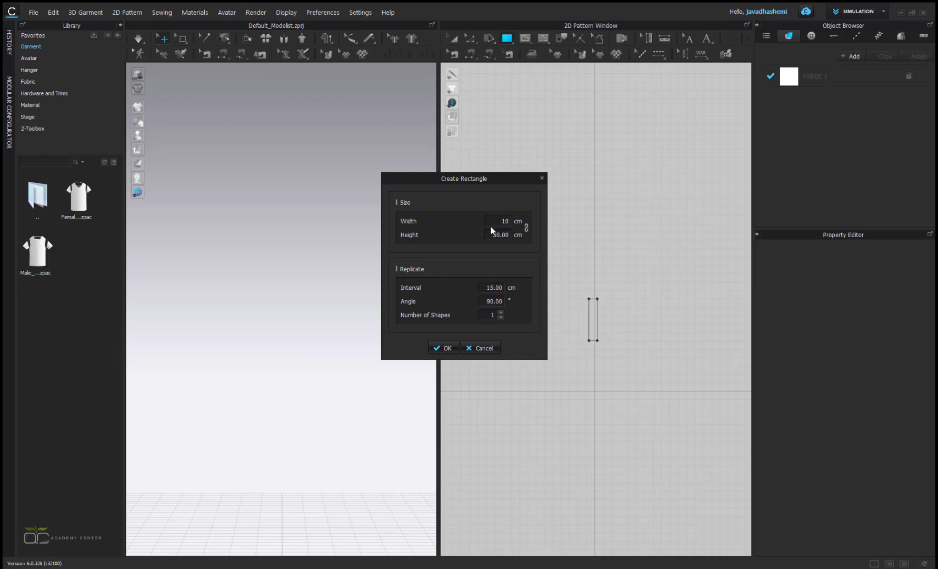
pyautogui.press('Tab')
pyautogui.write('8')
pyautogui.click(435, 350)
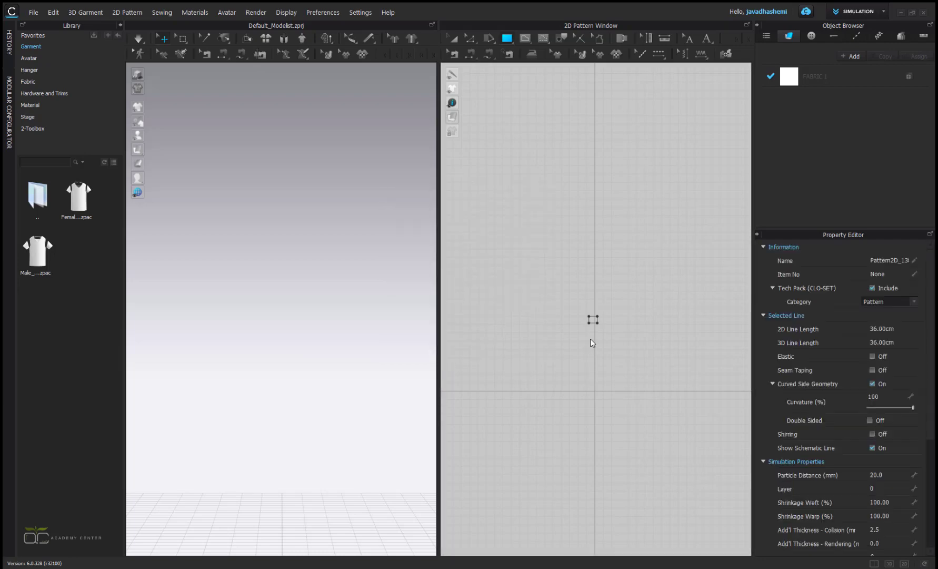
# Move the rectangular pattern down in the 2D pattern window to just above the horizontal axis.
pyautogui.scroll(5, 590, 339)
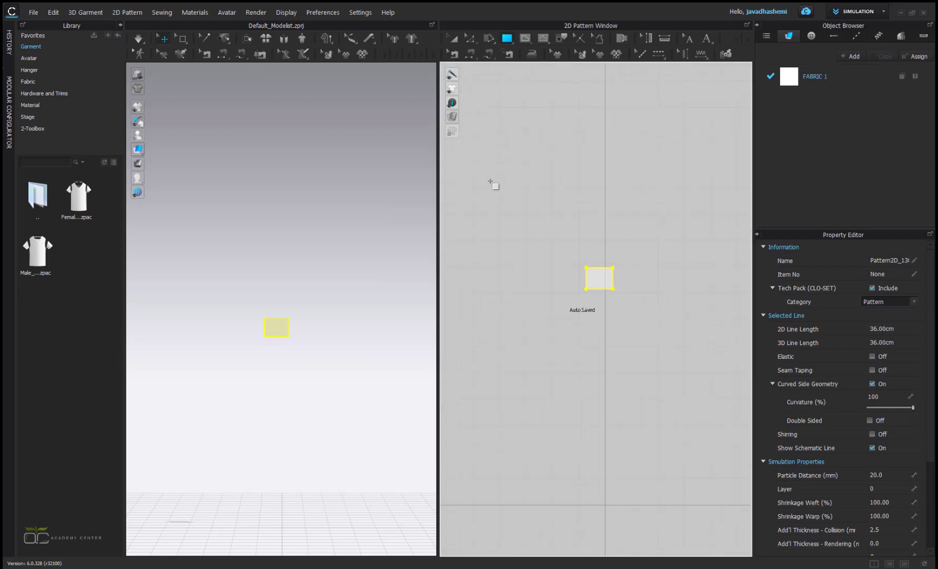
pyautogui.moveTo(626, 409); pyautogui.dragTo(648, 333, button='right')
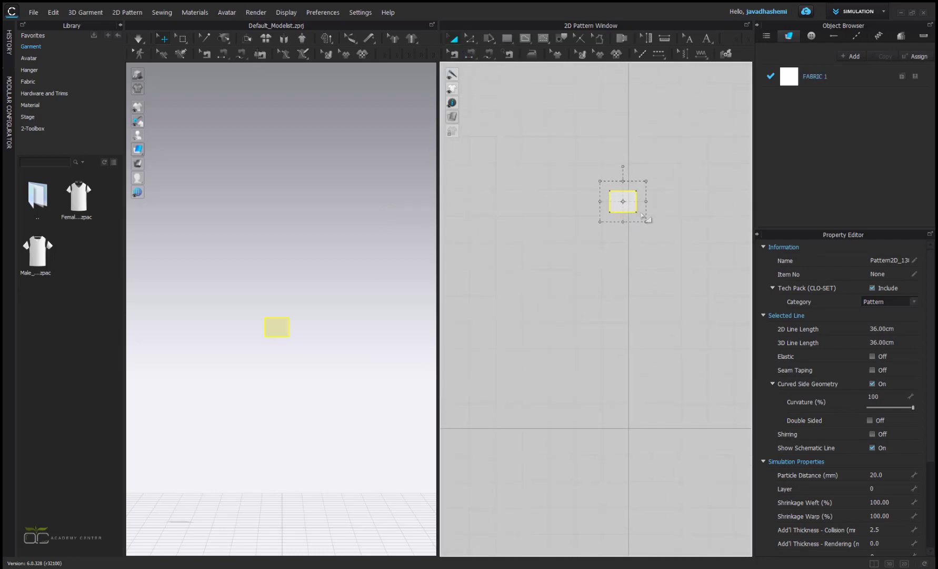
pyautogui.moveTo(638, 221); pyautogui.dragTo(618, 386)
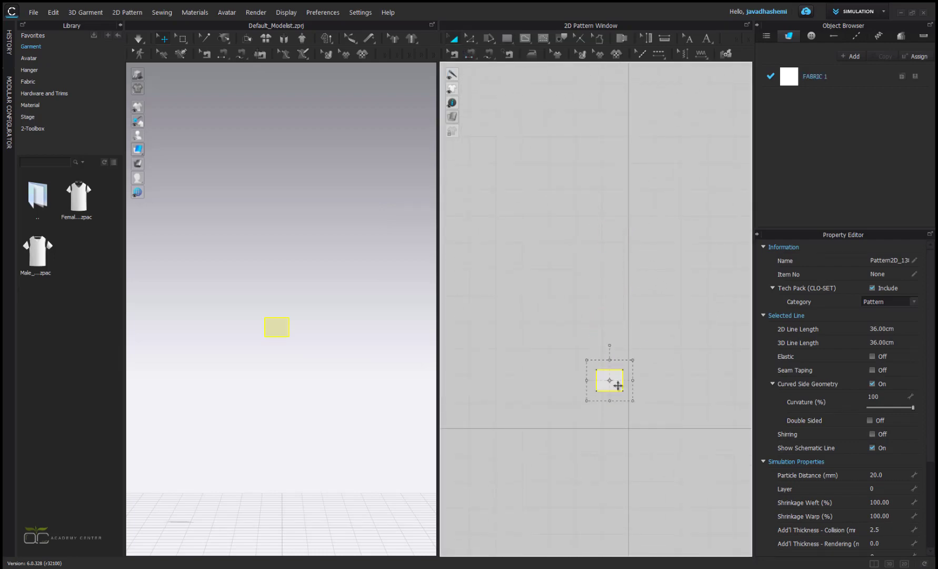
# Lower the rectangular pattern in the 3D window until it floats just above the floor grid.
pyautogui.moveTo(284, 378); pyautogui.dragTo(378, 239, button='middle')
pyautogui.click(373, 204)
pyautogui.moveTo(351, 282); pyautogui.dragTo(356, 263, button='right')
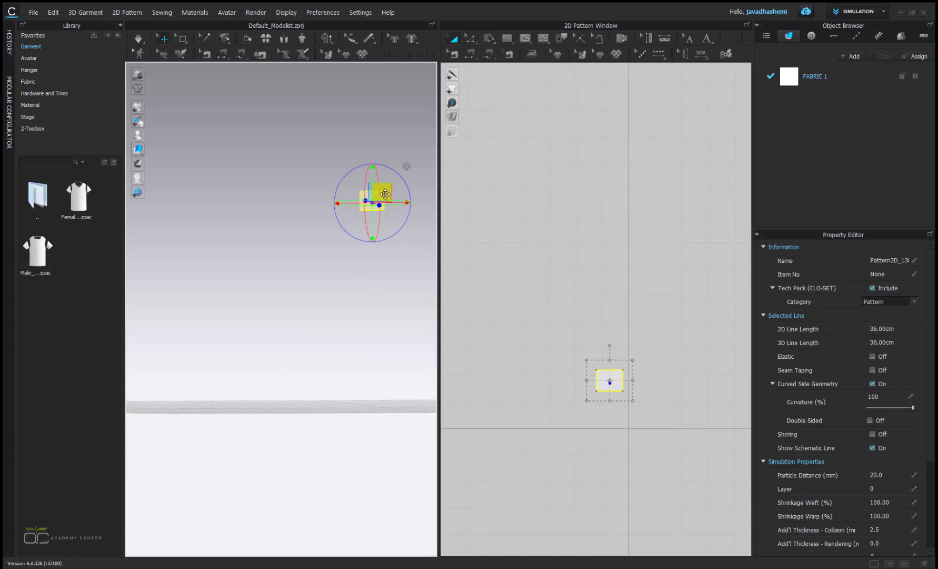
pyautogui.moveTo(386, 196); pyautogui.dragTo(370, 346)
pyautogui.moveTo(371, 345); pyautogui.dragTo(369, 413, button='right')
pyautogui.moveTo(368, 412); pyautogui.dragTo(343, 370, button='middle')
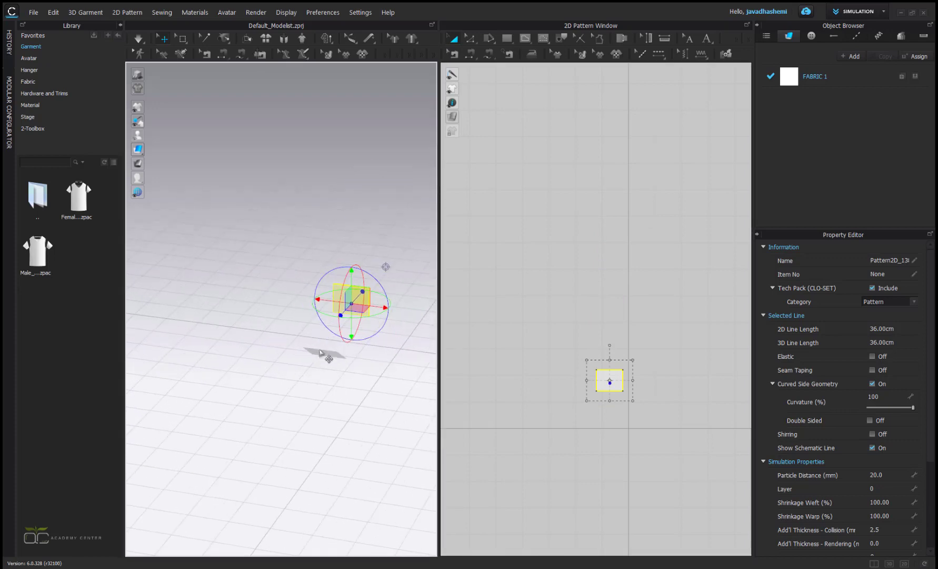
pyautogui.scroll(4, 337, 337)
pyautogui.moveTo(352, 318); pyautogui.dragTo(252, 329, button='right')
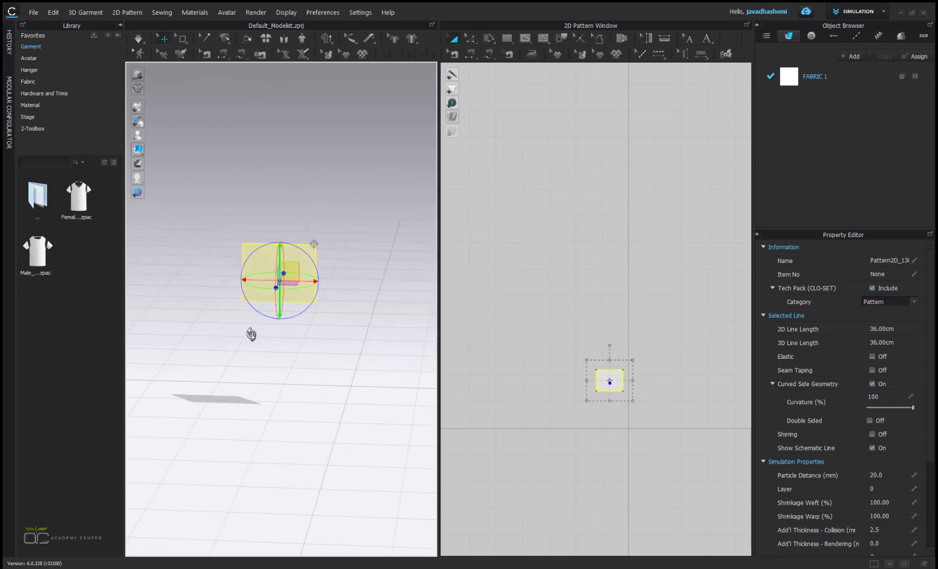
# Round the rectangle's upper-left corner with the Smooth Curve tool, using 0.75 cm for both line lengths and 50% curvature.
pyautogui.scroll(4, 664, 389)
pyautogui.moveTo(536, 386); pyautogui.dragTo(638, 367, button='right')
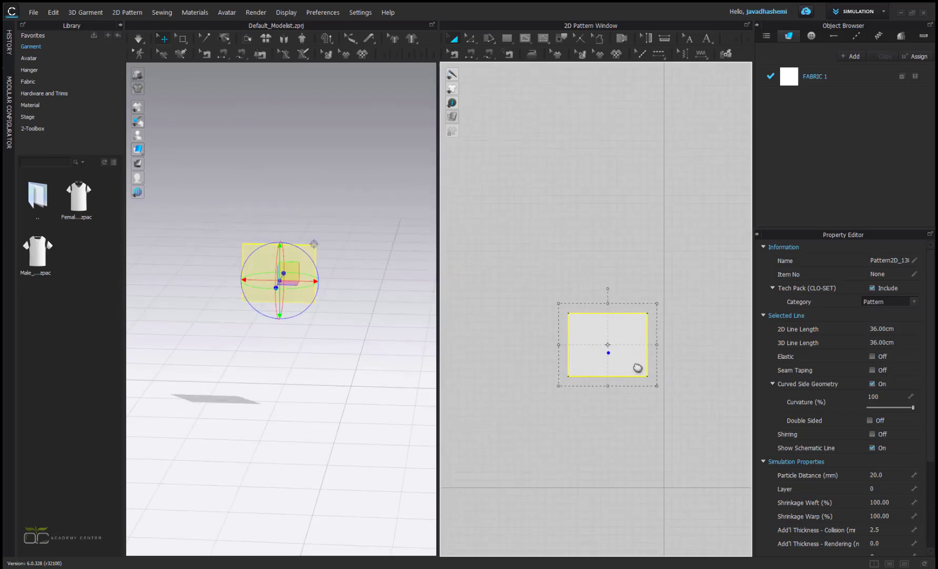
pyautogui.moveTo(630, 344); pyautogui.dragTo(599, 316, button='middle')
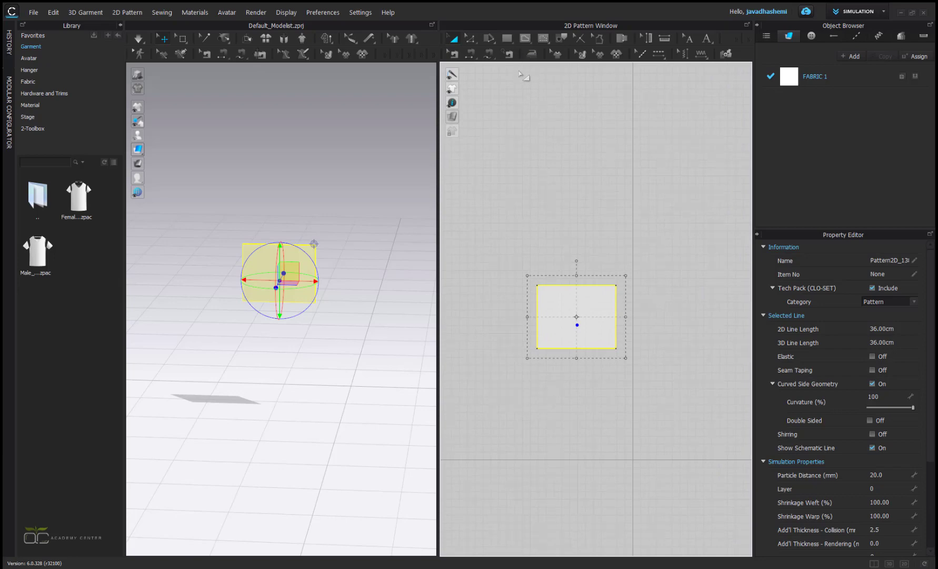
pyautogui.click(470, 37)
pyautogui.click(541, 185)
pyautogui.scroll(3, 562, 325)
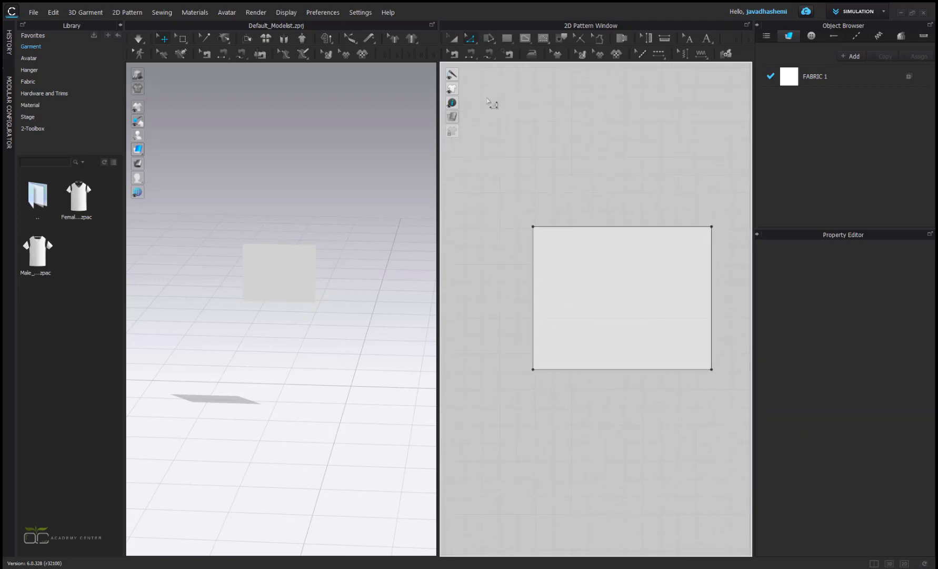
pyautogui.click(473, 46)
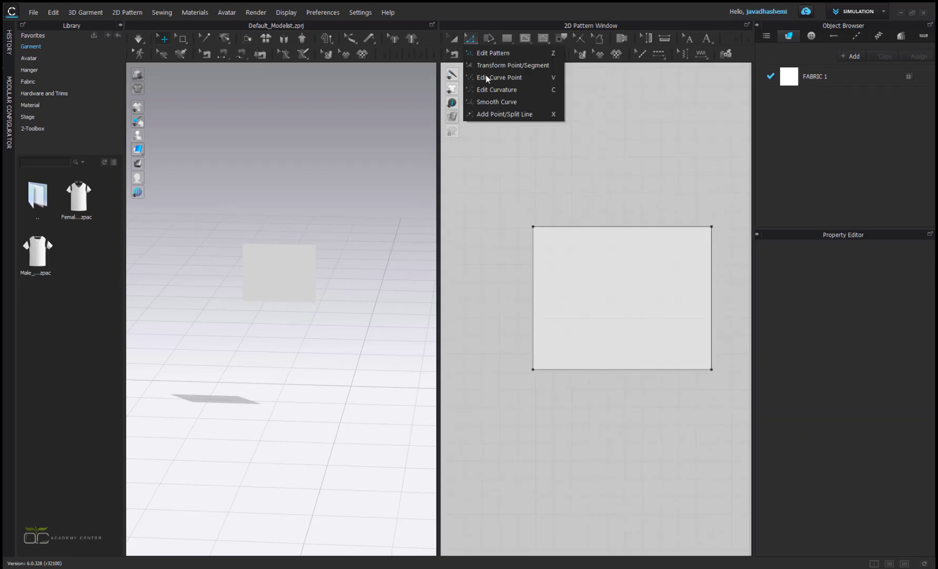
pyautogui.click(489, 102)
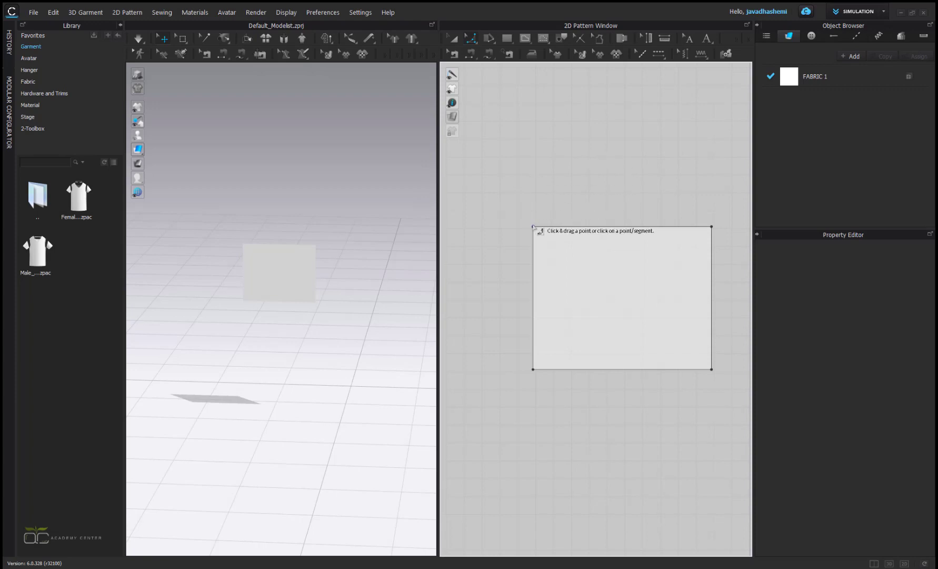
pyautogui.moveTo(536, 246); pyautogui.dragTo(536, 246)
pyautogui.moveTo(480, 200); pyautogui.dragTo(676, 301)
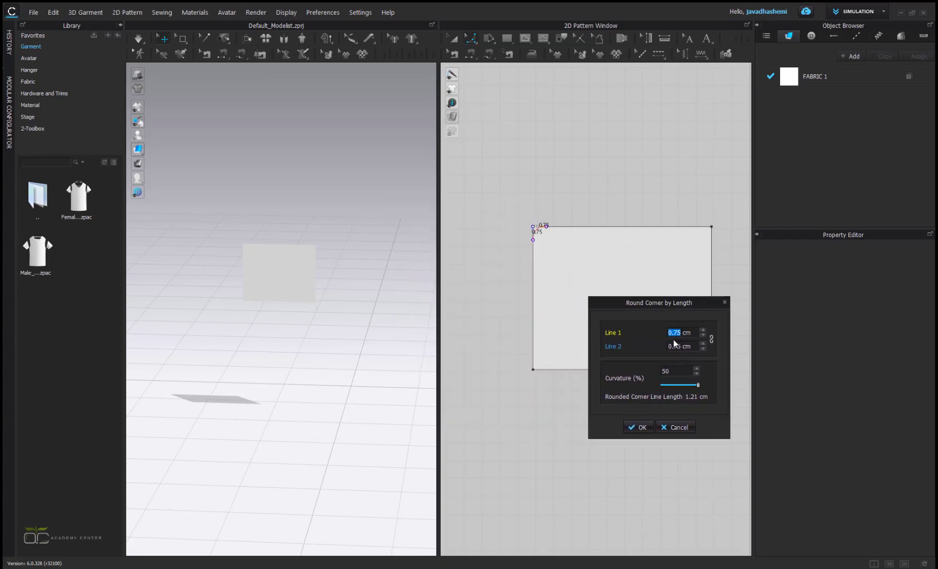
pyautogui.click(643, 427)
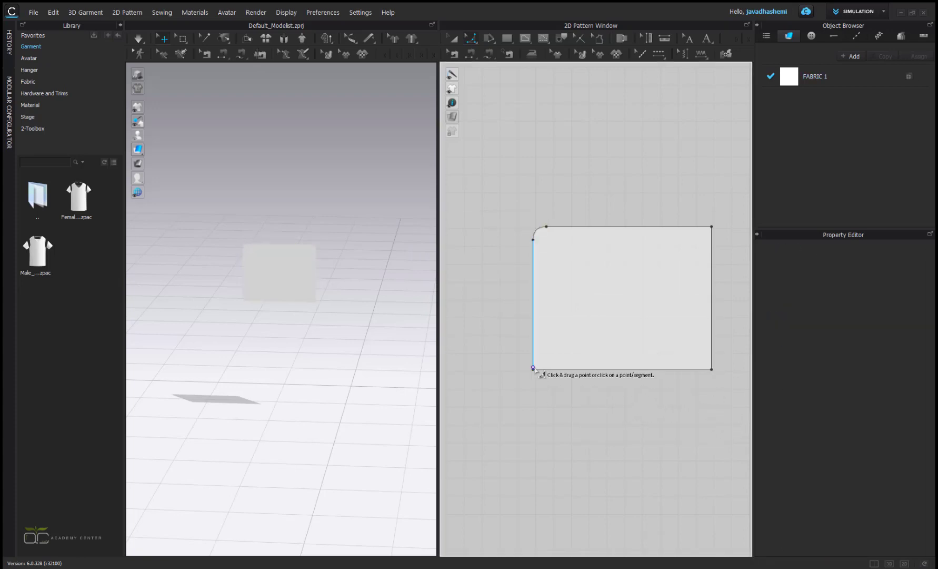
# Round the rectangle's lower-left corner, setting both Line 1 and Line 2 to 0.75 cm.
pyautogui.moveTo(534, 369); pyautogui.dragTo(550, 365)
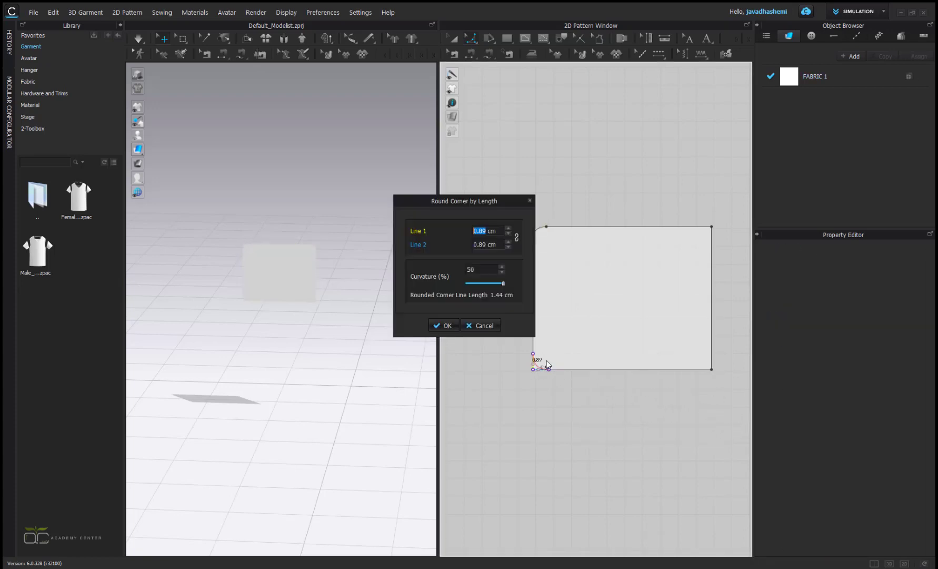
pyautogui.write('.75')
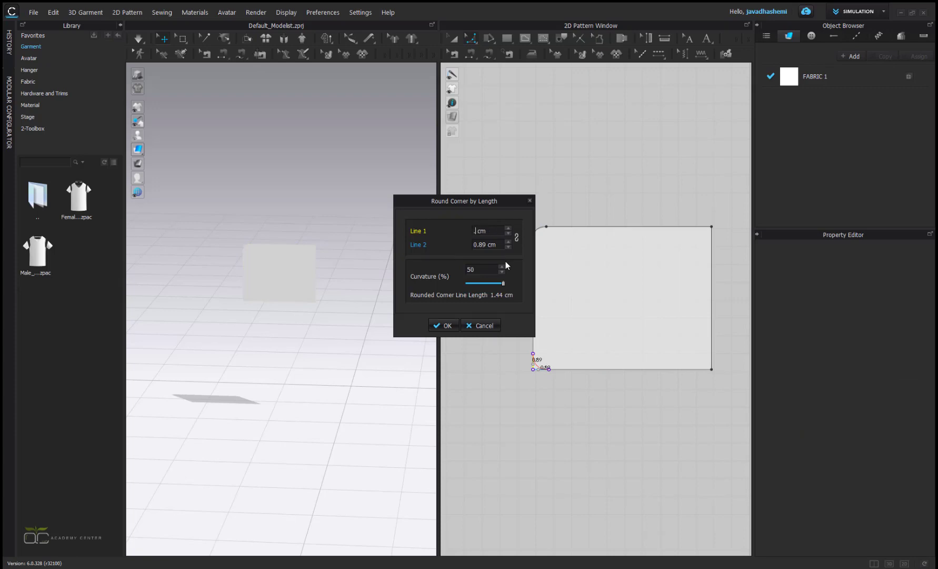
pyautogui.press('Tab')
pyautogui.press('BackSpace')
pyautogui.write('.75')
pyautogui.click(442, 326)
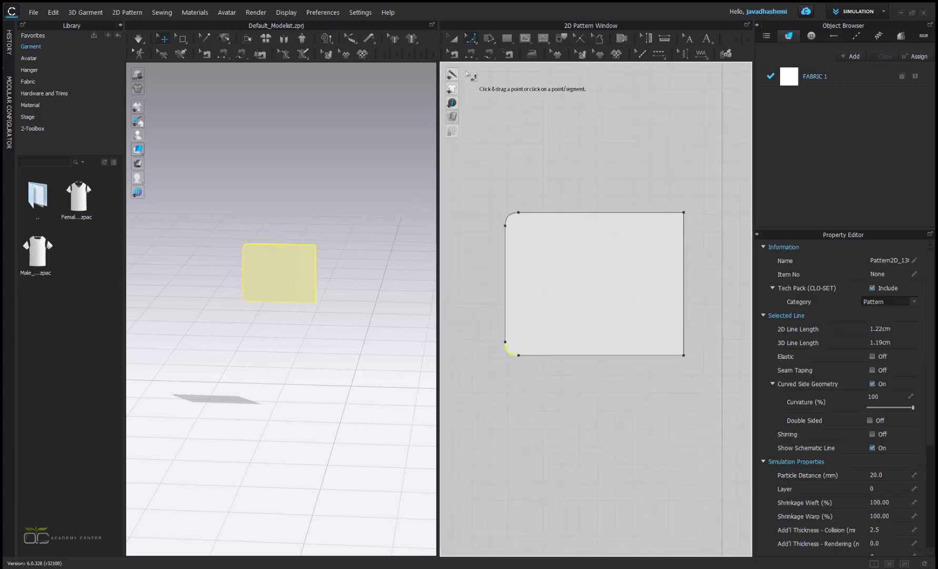
# Unfold the pattern across its straight right edge using Unfold Symmetric Editing (with Sewing).
pyautogui.click(472, 38)
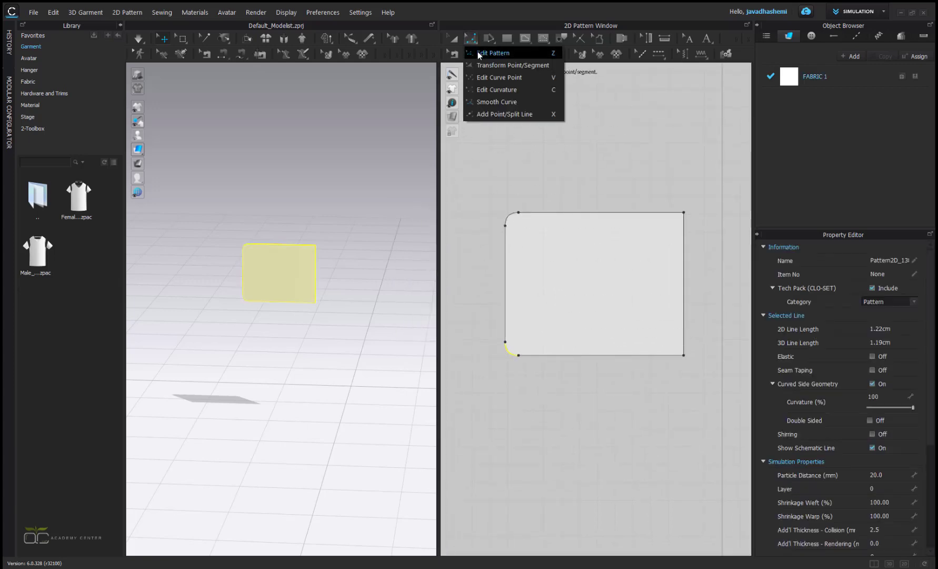
pyautogui.click(478, 53)
pyautogui.click(539, 147)
pyautogui.scroll(-3, 592, 305)
pyautogui.moveTo(601, 325); pyautogui.dragTo(582, 319, button='middle')
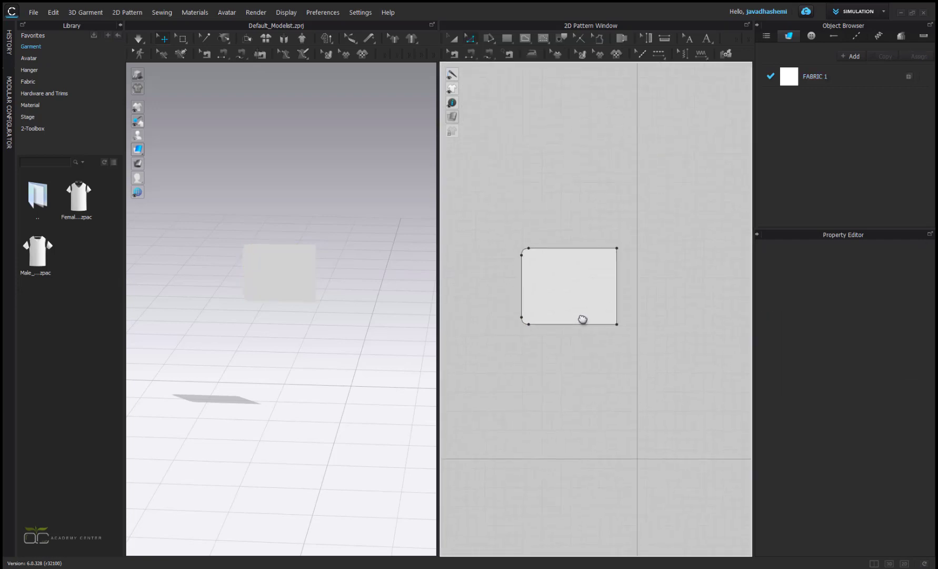
pyautogui.click(618, 285)
pyautogui.rightClick(619, 284)
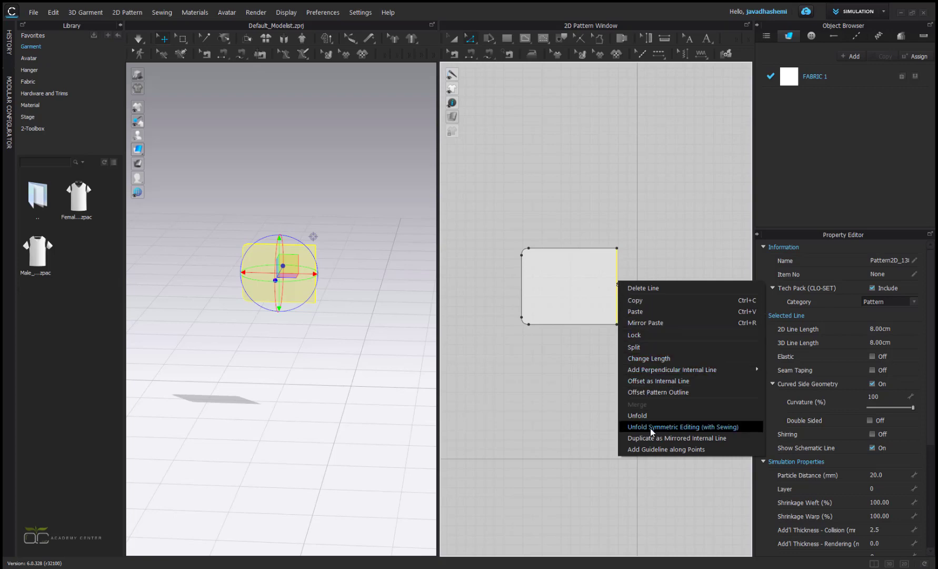
pyautogui.click(751, 429)
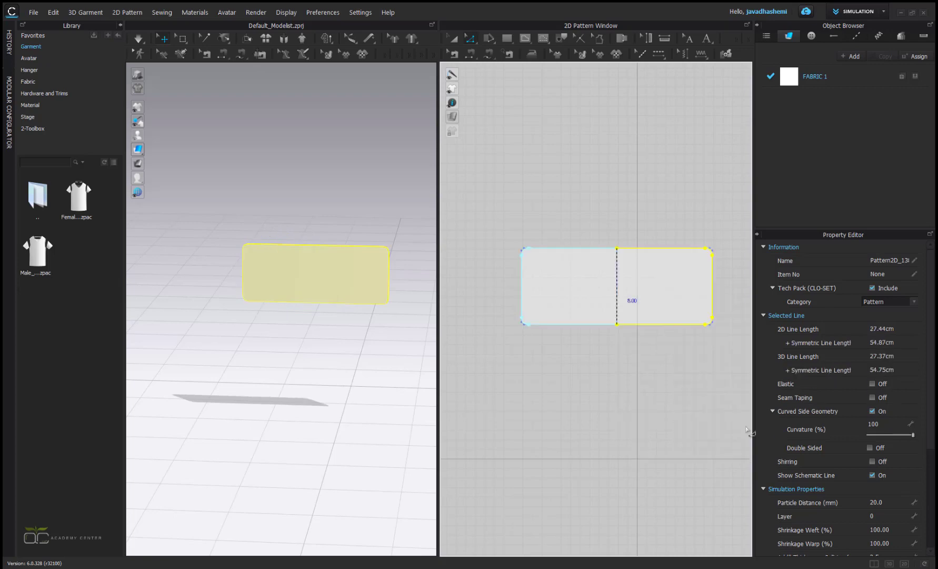
pyautogui.rightClick(564, 353)
# Move the unfolded pattern so that its fold line lies on the vertical axis of the 2D pattern window.
pyautogui.click(455, 36)
pyautogui.moveTo(616, 296); pyautogui.dragTo(608, 238, button='middle')
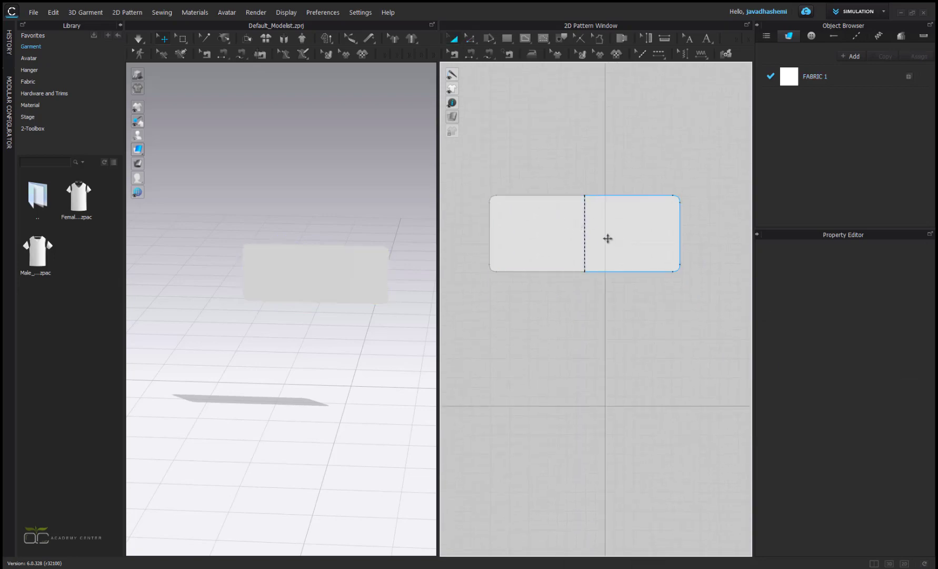
pyautogui.moveTo(614, 243); pyautogui.dragTo(633, 280)
pyautogui.scroll(2, 319, 324)
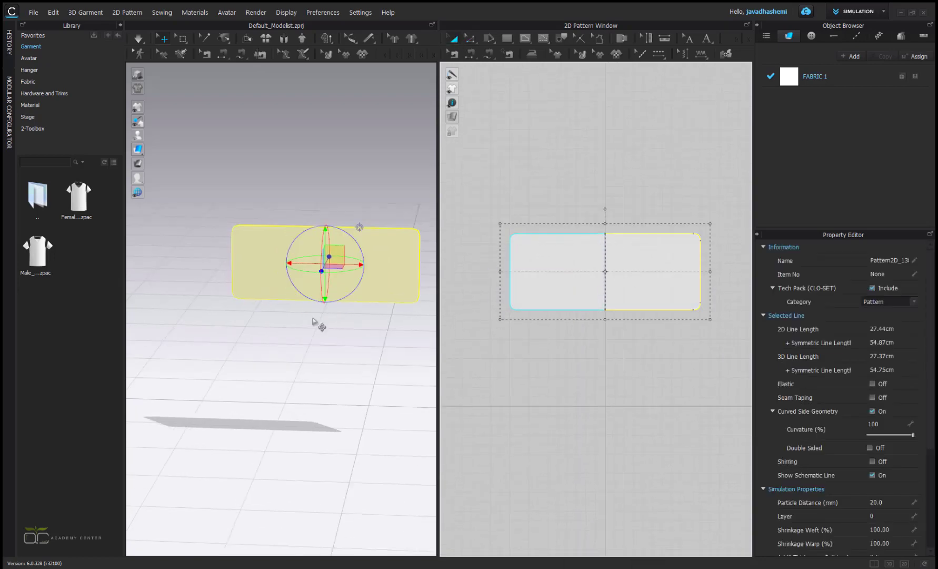
pyautogui.moveTo(319, 325)
pyautogui.mouseDown(button='right')
pyautogui.moveTo(404, 315)
pyautogui.moveTo(340, 304)
pyautogui.moveTo(329, 313)
pyautogui.mouseUp(button='right')
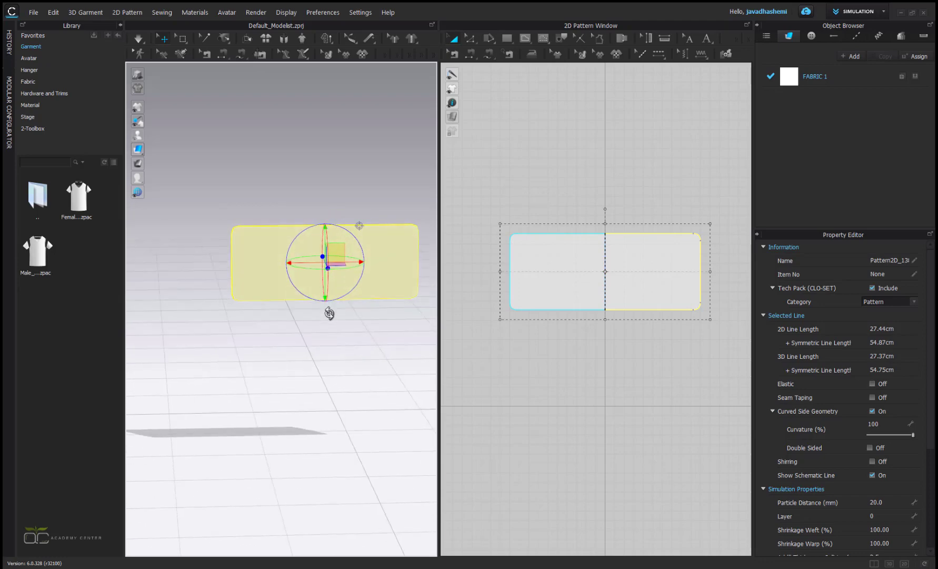
pyautogui.scroll(3, 342, 301)
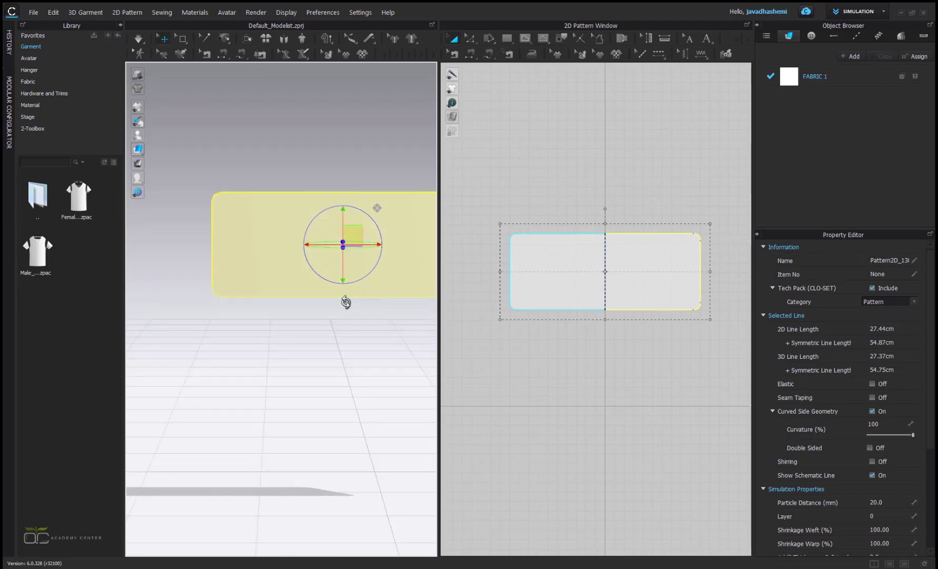
pyautogui.click(571, 378)
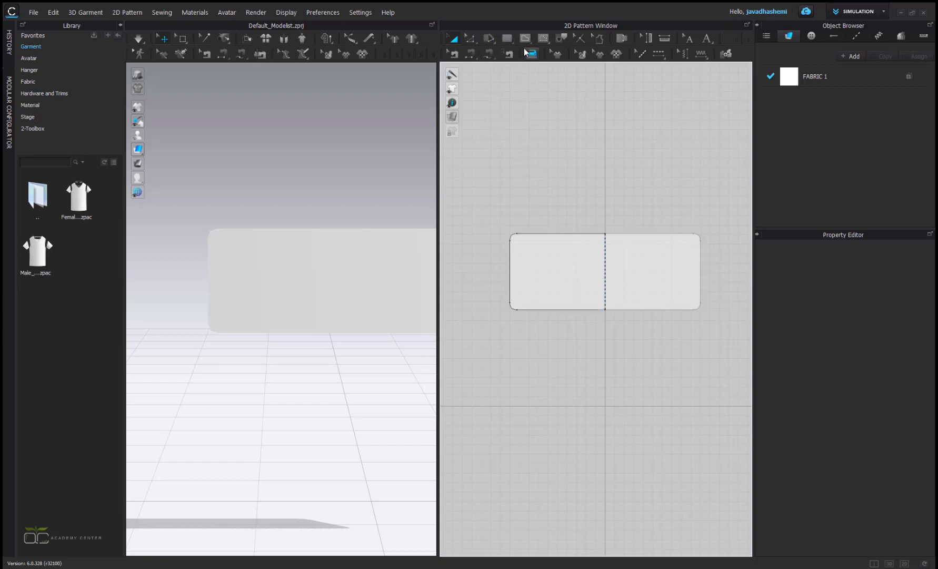
# Copy the unfolded pattern and paste the duplicate directly below the original, aligned on the vertical axis about 10.2 cm down.
pyautogui.click(551, 285)
pyautogui.scroll(2, 551, 285)
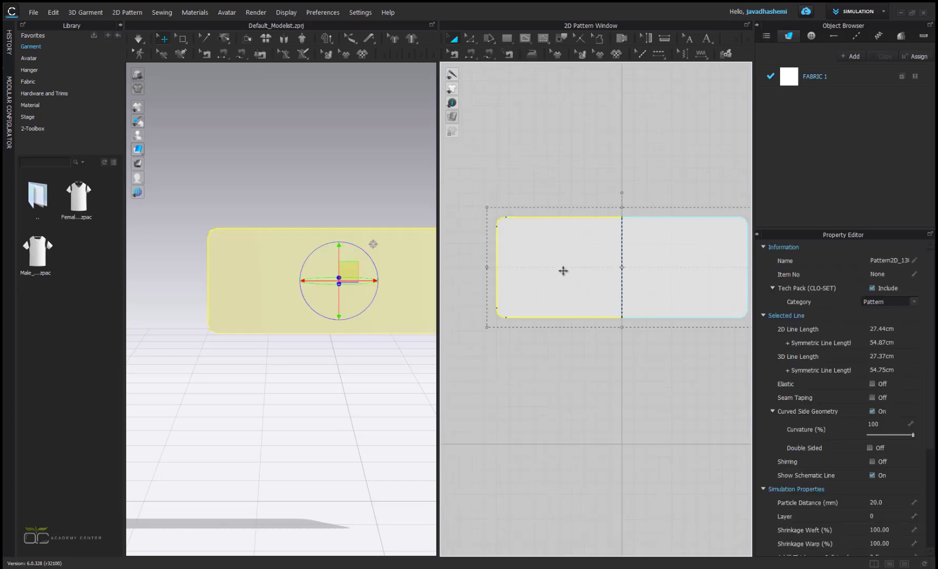
pyautogui.scroll(-2, 592, 294)
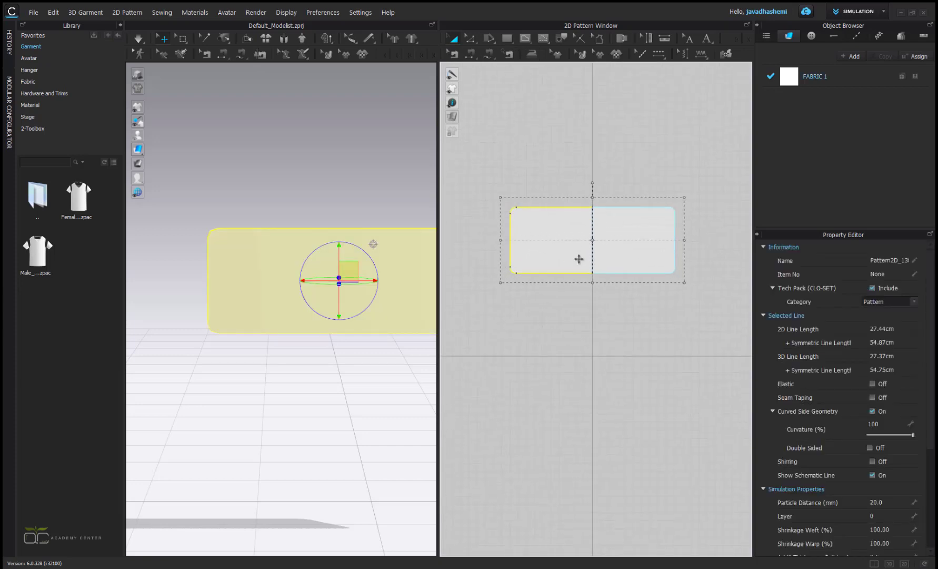
pyautogui.hotkey('ctrl', 'c')
pyautogui.hotkey('ctrl', 'v')
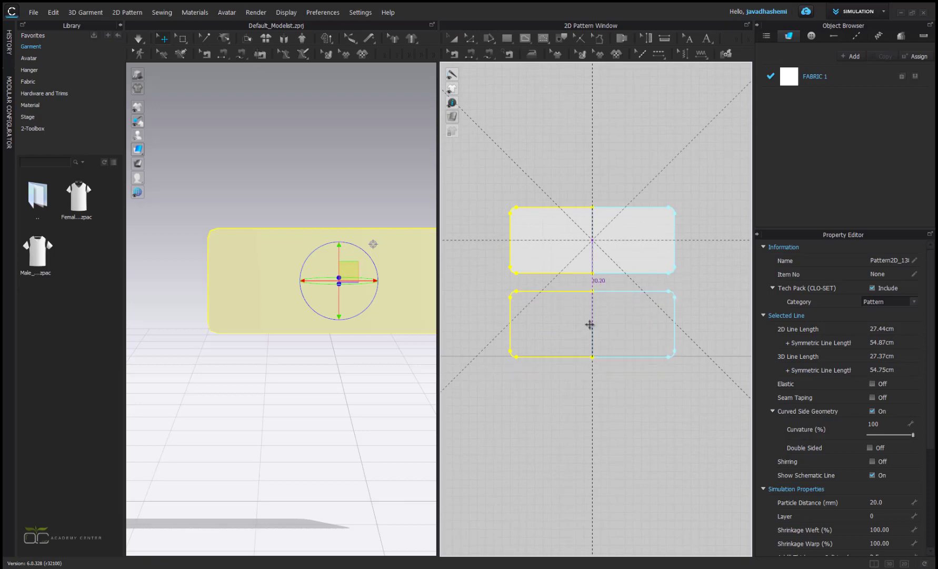
pyautogui.click(590, 325)
pyautogui.scroll(3, 587, 331)
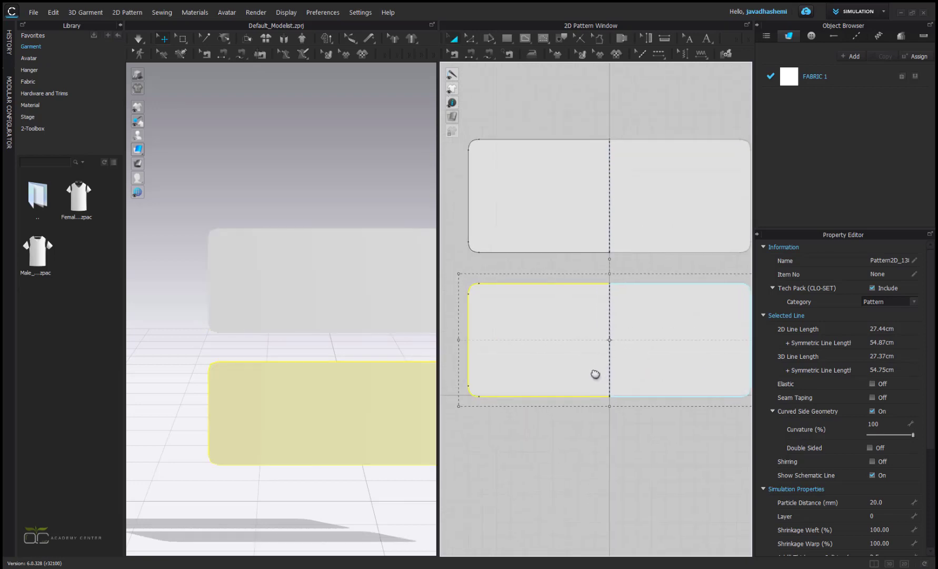
pyautogui.moveTo(564, 366); pyautogui.dragTo(580, 379, button='middle')
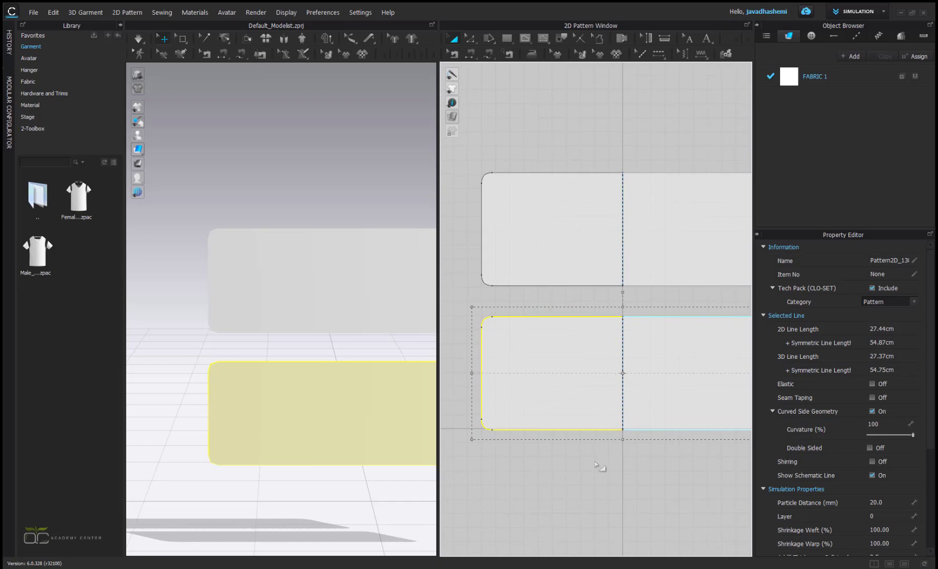
# Draw a horizontal 20 cm internal line across the full width of the lower pattern, about 6.7 cm above its bottom edge.
pyautogui.click(594, 462)
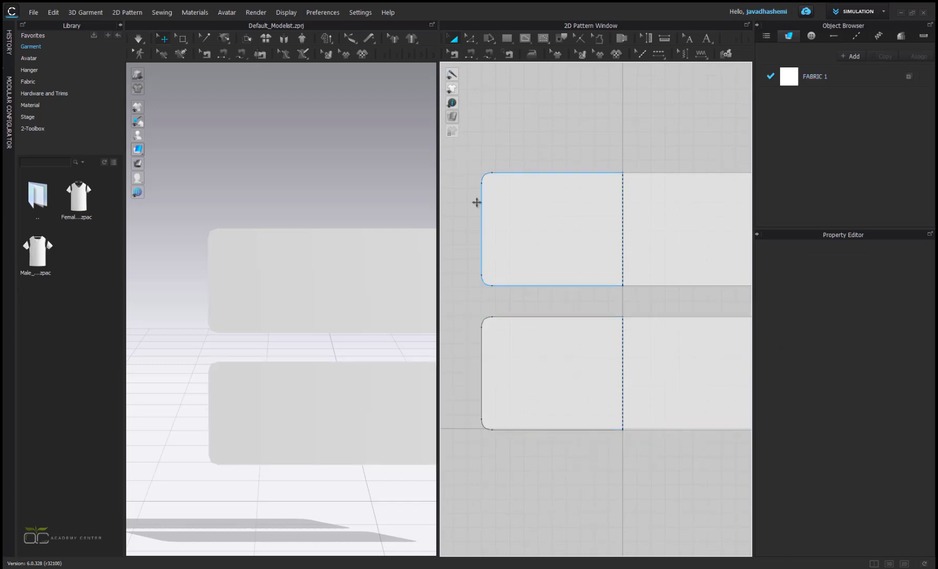
pyautogui.click(525, 37)
pyautogui.scroll(-1, 471, 289)
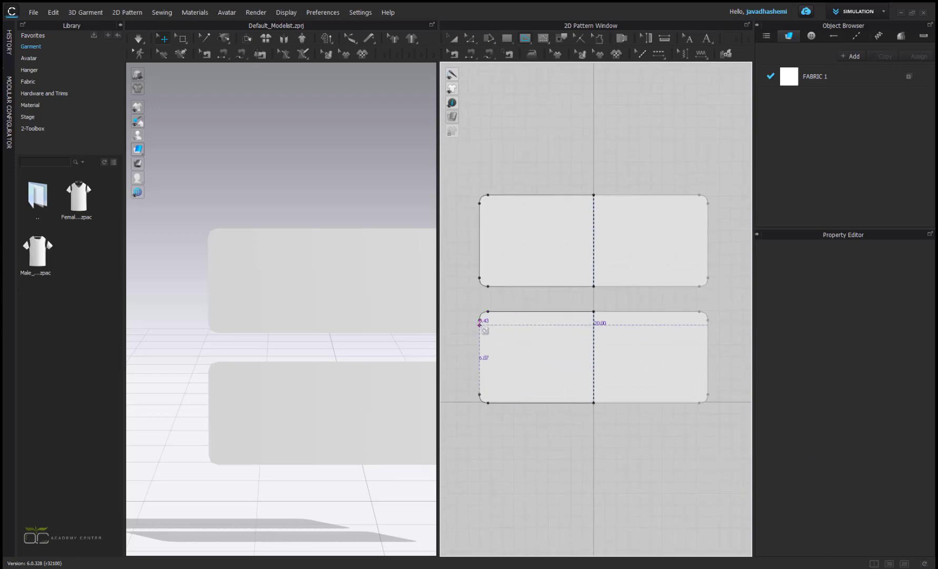
pyautogui.moveTo(479, 327); pyautogui.dragTo(707, 326)
pyautogui.rightClick(663, 405)
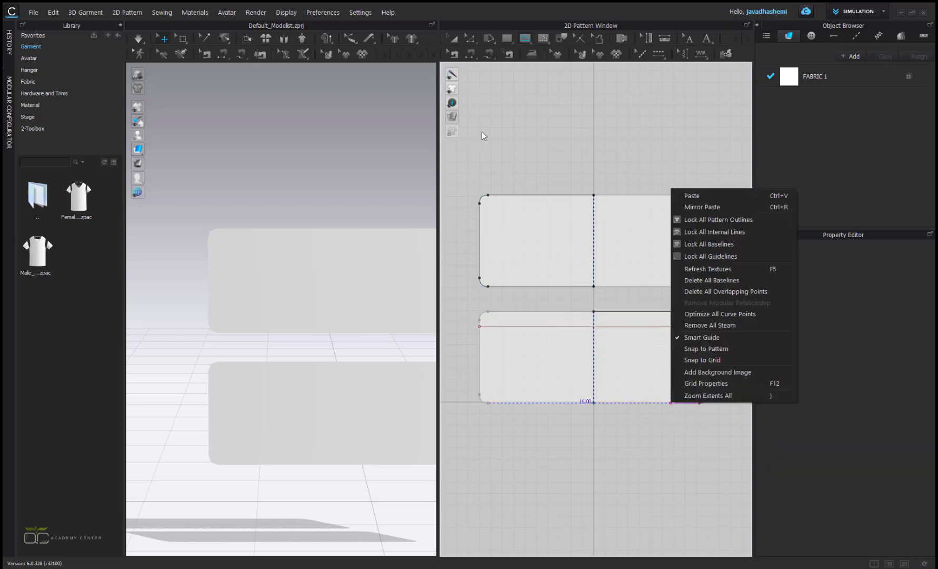
# Split the lower pattern along its horizontal internal line using Cut & Sew.
pyautogui.click(473, 40)
pyautogui.click(576, 328)
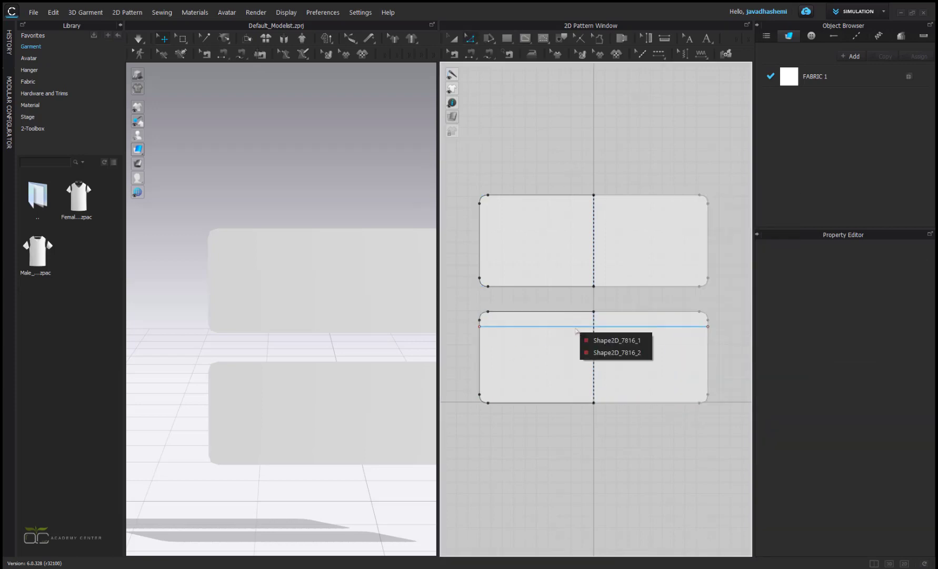
pyautogui.click(576, 331)
pyautogui.rightClick(576, 333)
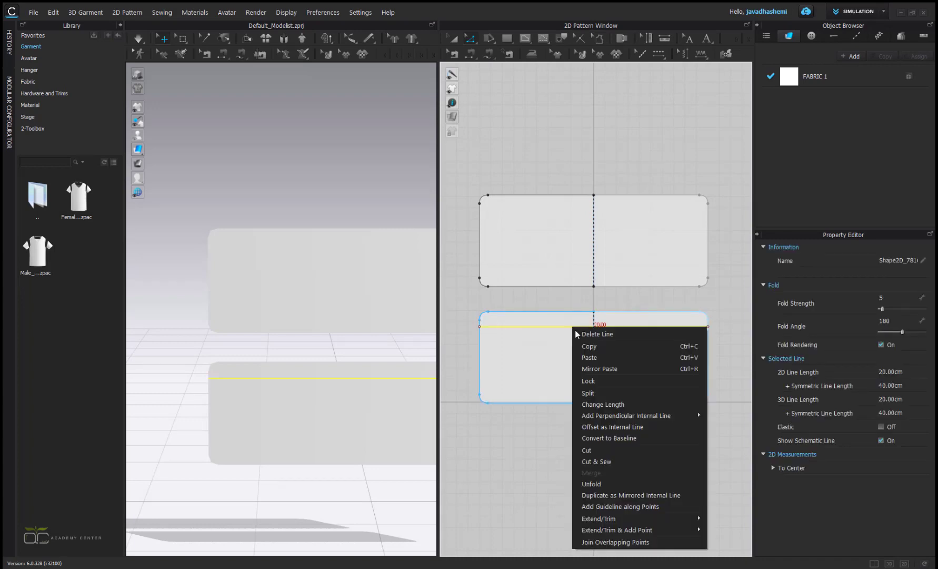
pyautogui.click(613, 459)
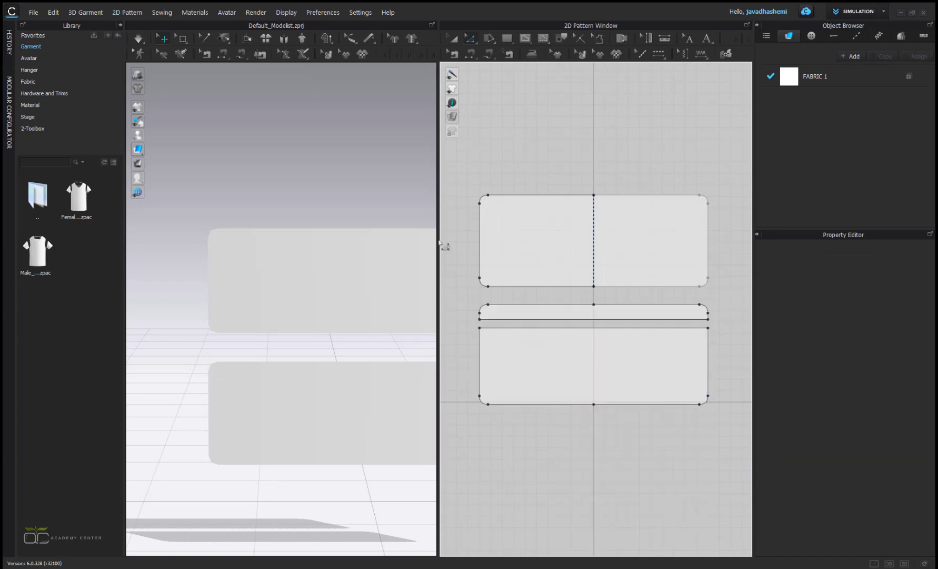
# Delete the narrow cut-off strip and move the remaining lower piece straight up, closer to the main pattern.
pyautogui.press('a')
pyautogui.click(638, 307)
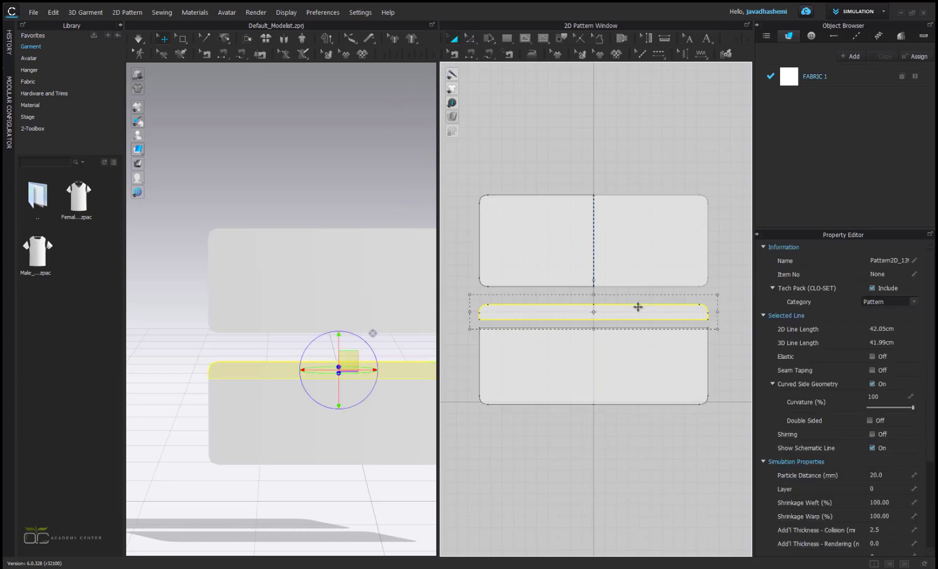
pyautogui.press('Delete')
pyautogui.click(638, 361)
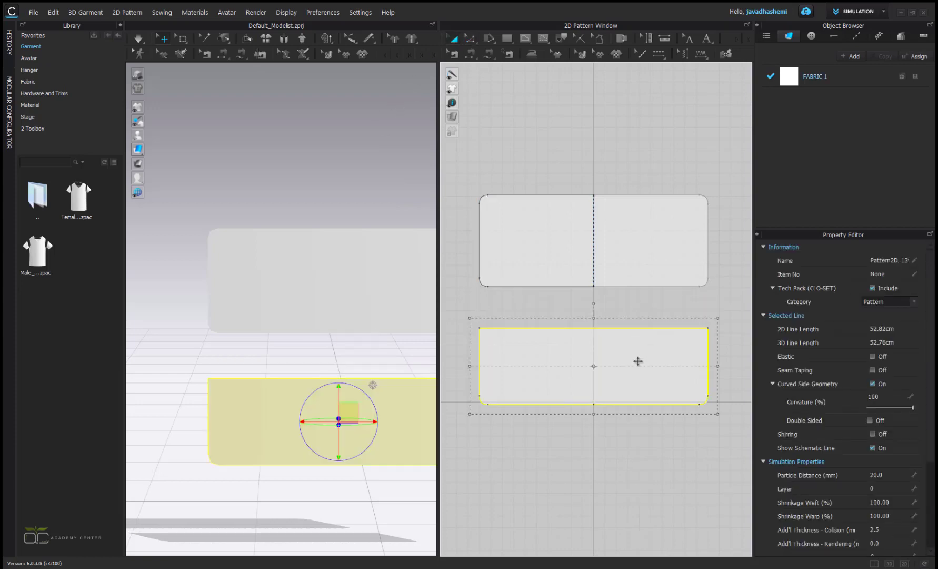
pyautogui.moveTo(637, 358); pyautogui.dragTo(635, 336)
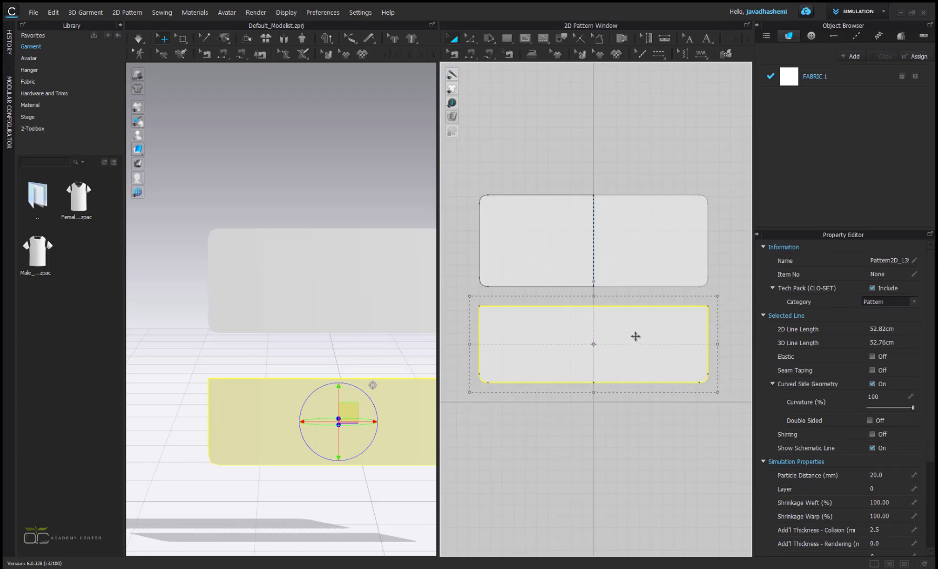
pyautogui.click(601, 444)
# Draw a vertical internal line through the middle of the lower piece, from its bottom edge to its top edge.
pyautogui.scroll(-2, 590, 435)
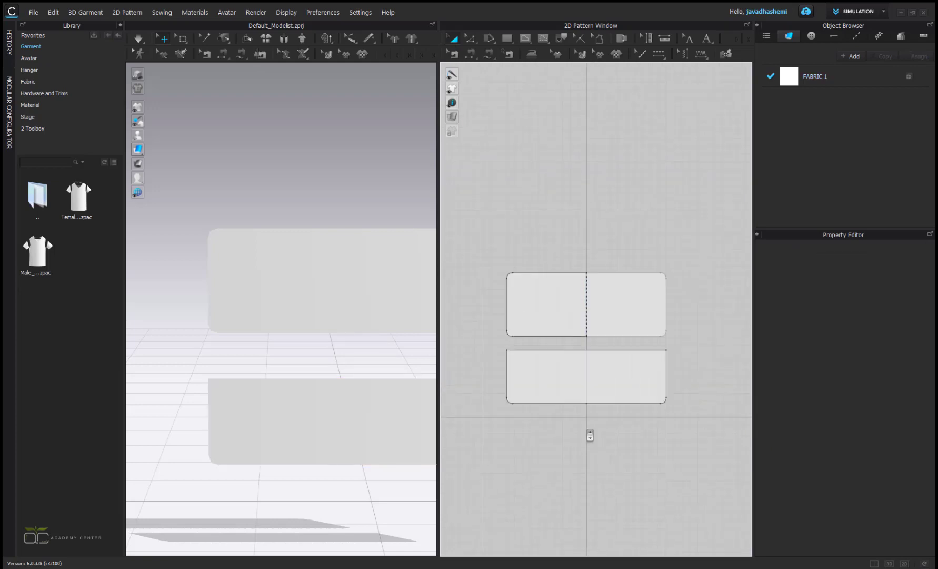
pyautogui.moveTo(584, 434); pyautogui.dragTo(599, 417, button='right')
pyautogui.scroll(2, 589, 368)
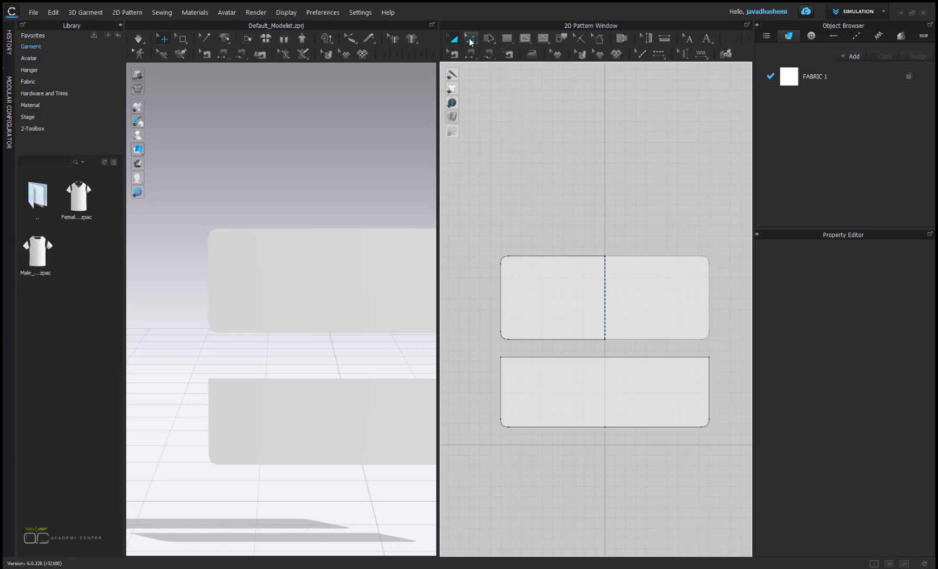
pyautogui.click(525, 39)
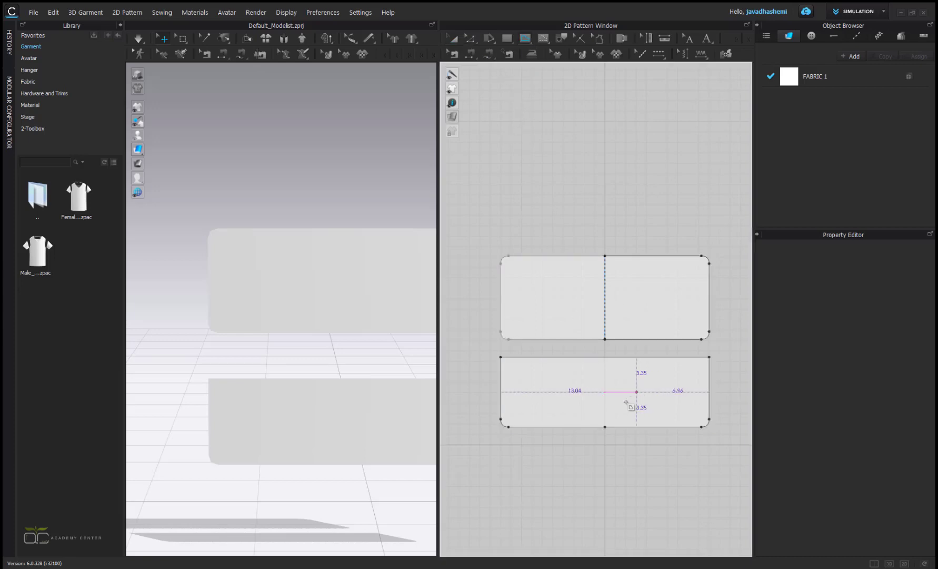
pyautogui.click(606, 427)
pyautogui.click(605, 357)
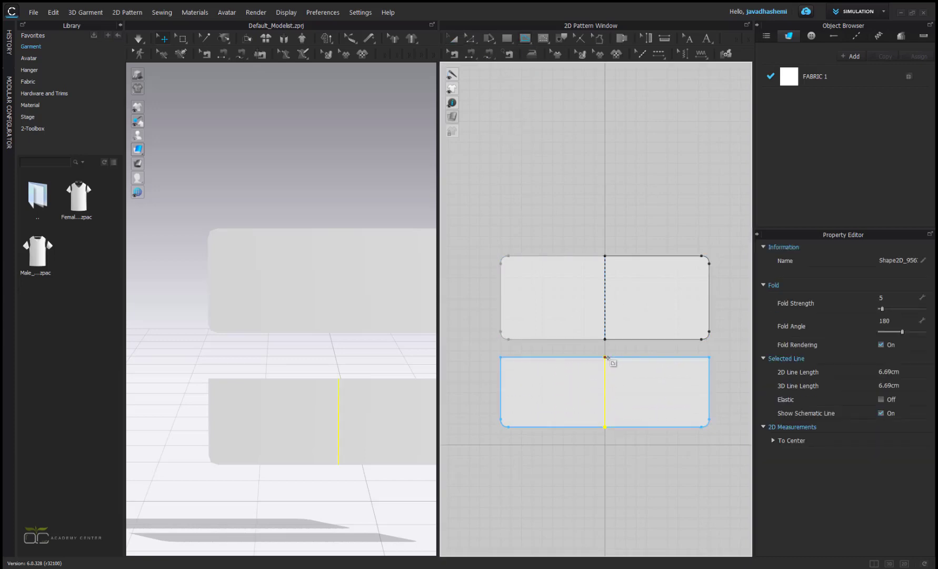
pyautogui.rightClick(618, 282)
# Cut the lower piece along its vertical centre line and delete the right half.
pyautogui.click(471, 36)
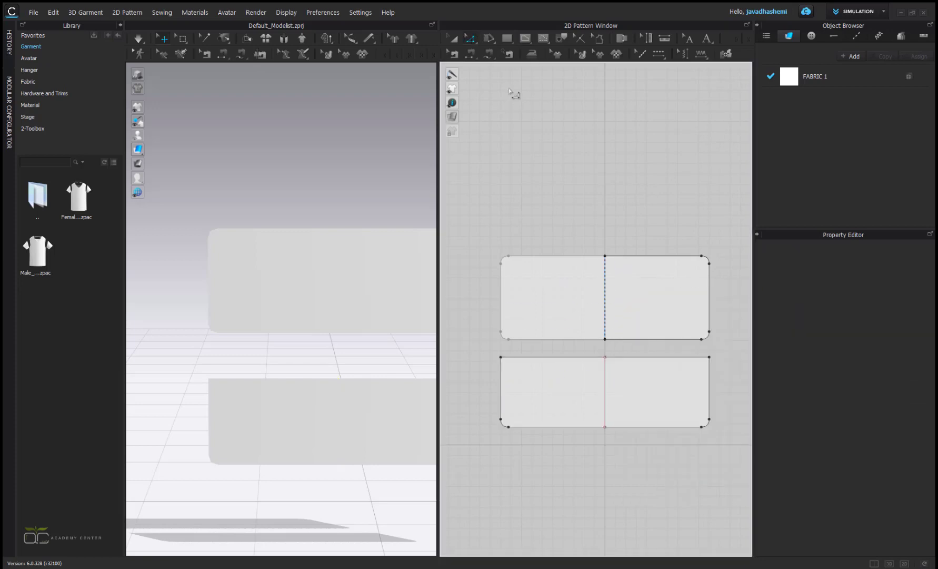
pyautogui.click(606, 365)
pyautogui.rightClick(605, 363)
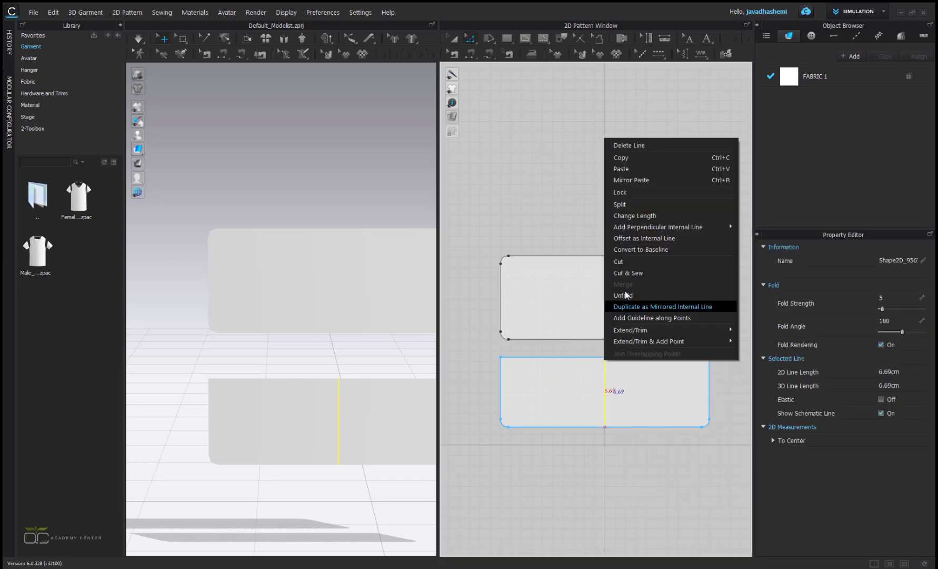
pyautogui.click(632, 263)
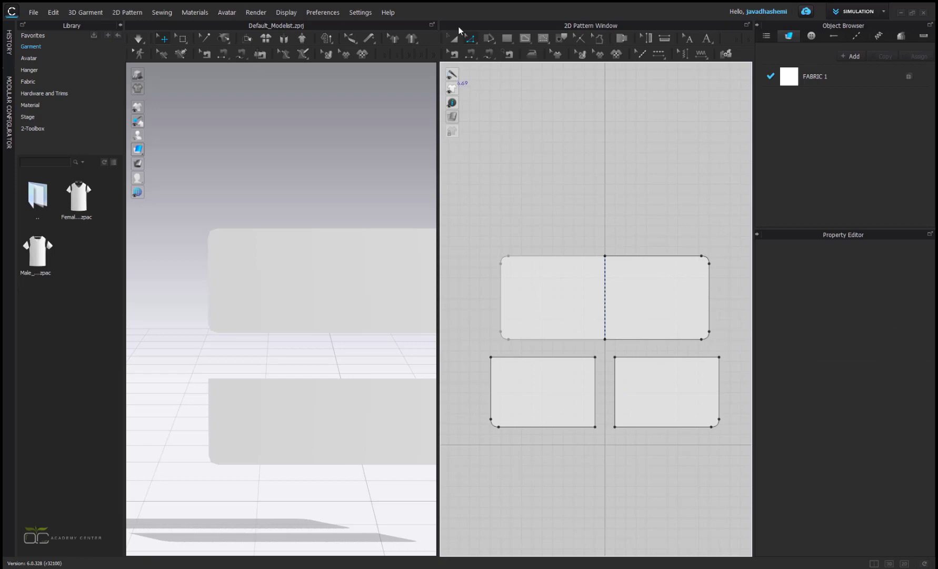
pyautogui.click(640, 370)
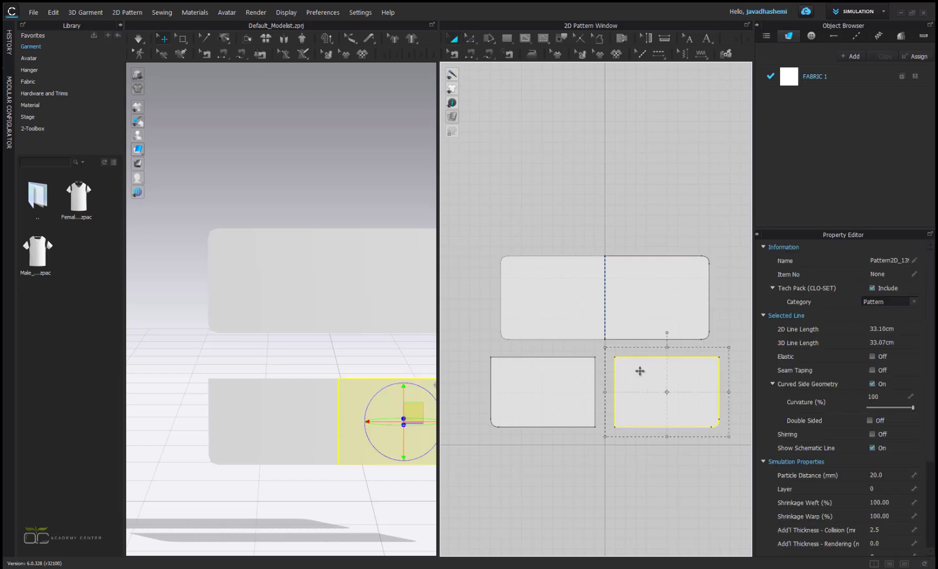
pyautogui.press('Delete')
# Draw a two-segment internal line about 1.2 cm long across the lower-right corner of the remaining piece, outlining a slanted notch.
pyautogui.scroll(5, 643, 377)
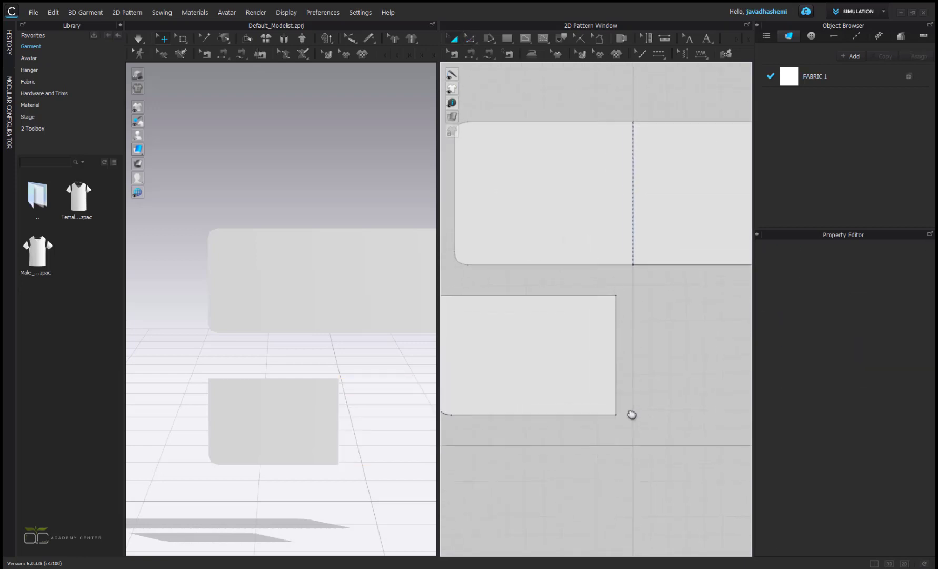
pyautogui.moveTo(632, 415); pyautogui.dragTo(614, 387, button='middle')
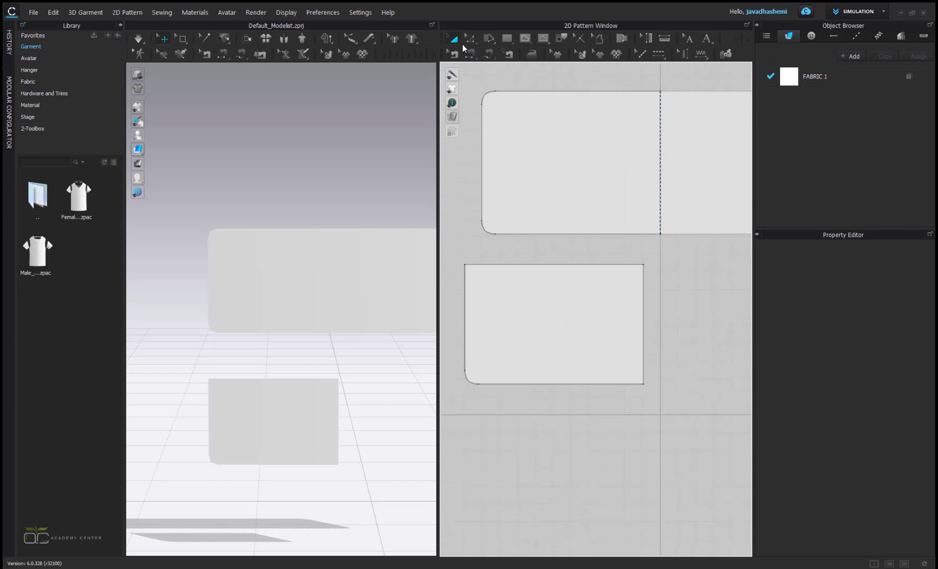
pyautogui.click(525, 38)
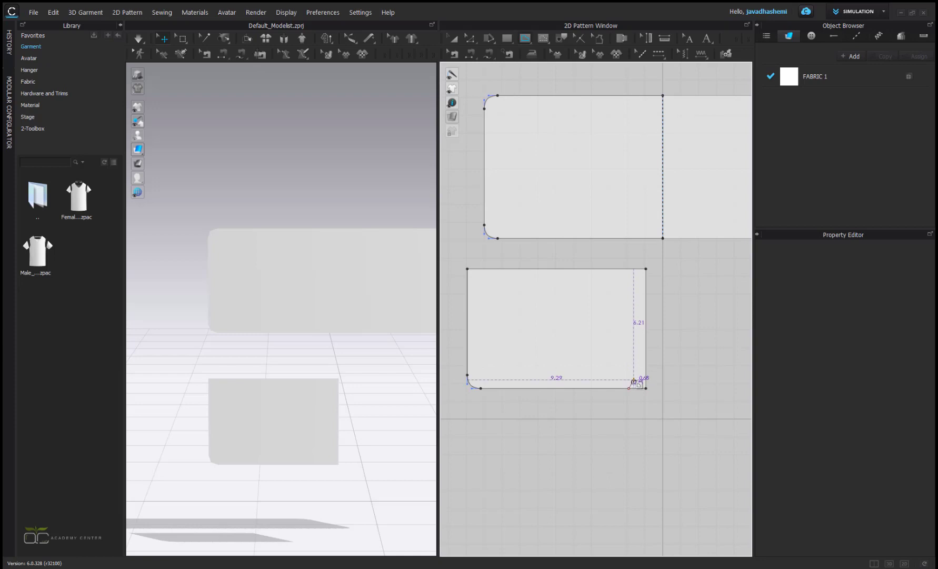
pyautogui.doubleClick(647, 379)
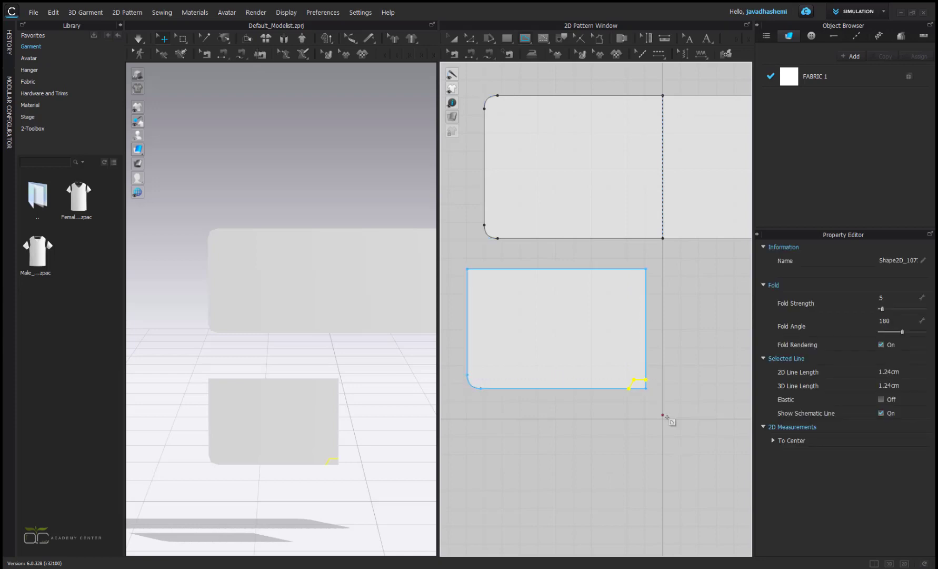
pyautogui.rightClick(667, 419)
# Shift the notch line's inner corner point slightly left, making the whole line about 1.3 cm long.
pyautogui.moveTo(616, 424); pyautogui.dragTo(597, 388, button='middle')
pyautogui.scroll(4, 599, 374)
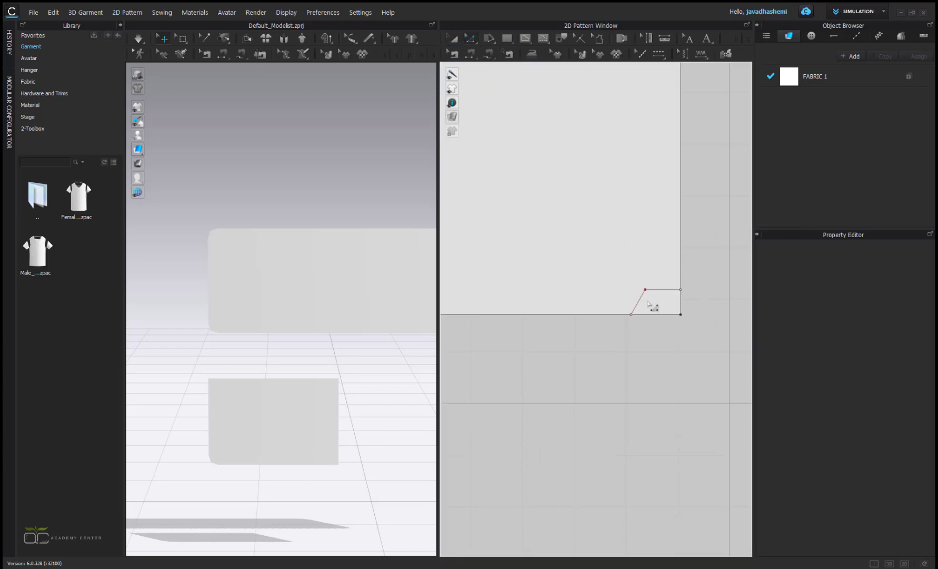
pyautogui.click(648, 299)
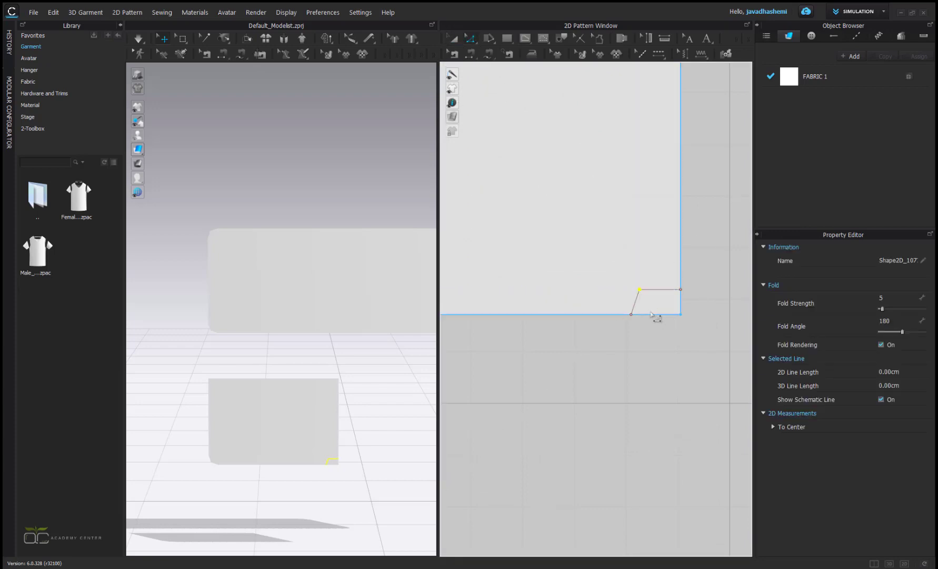
pyautogui.scroll(-2, 653, 358)
# Copy the whole notch line and paste it straight above, near the piece's upper-right corner with its end on the right edge.
pyautogui.click(644, 381)
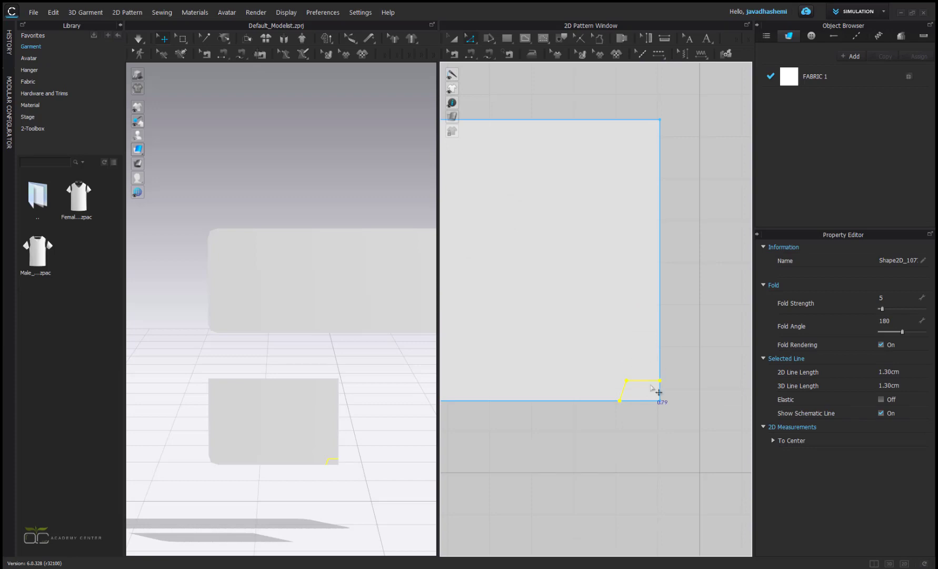
pyautogui.click(675, 361)
pyautogui.click(640, 383)
pyautogui.moveTo(641, 372); pyautogui.dragTo(647, 151)
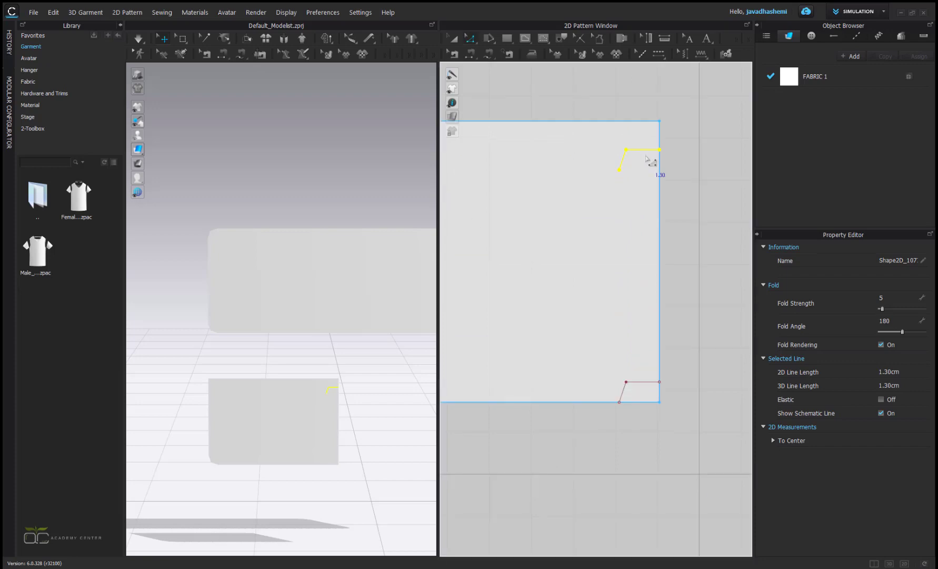
# Flip the copied notch line vertically and fit it to the upper-right corner so its ends meet the top and right edges.
pyautogui.rightClick(646, 151)
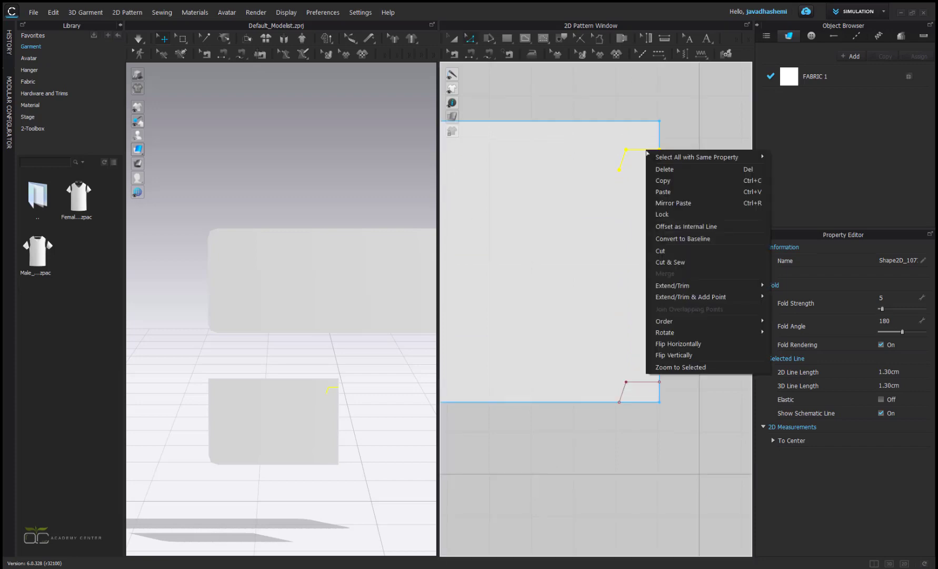
pyautogui.click(681, 355)
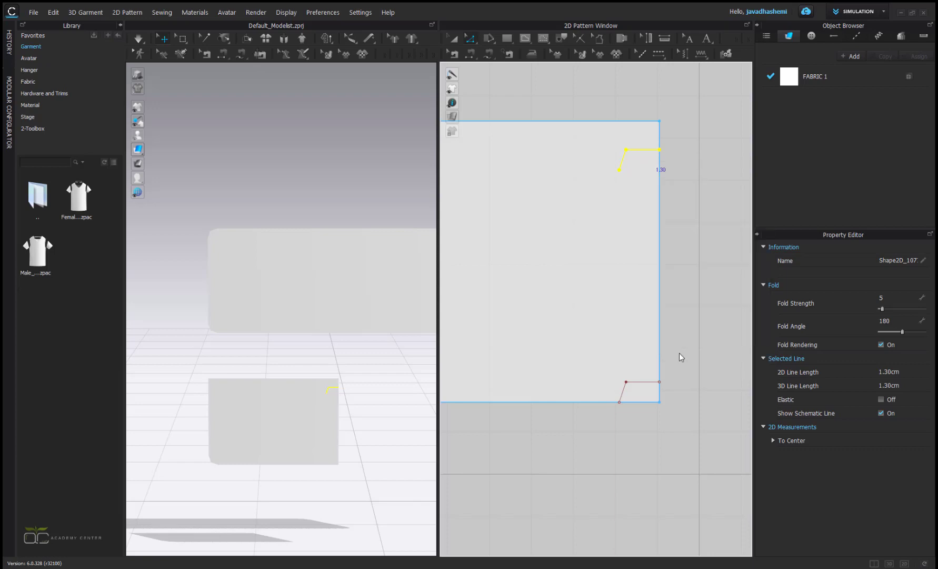
pyautogui.moveTo(648, 177); pyautogui.dragTo(651, 148)
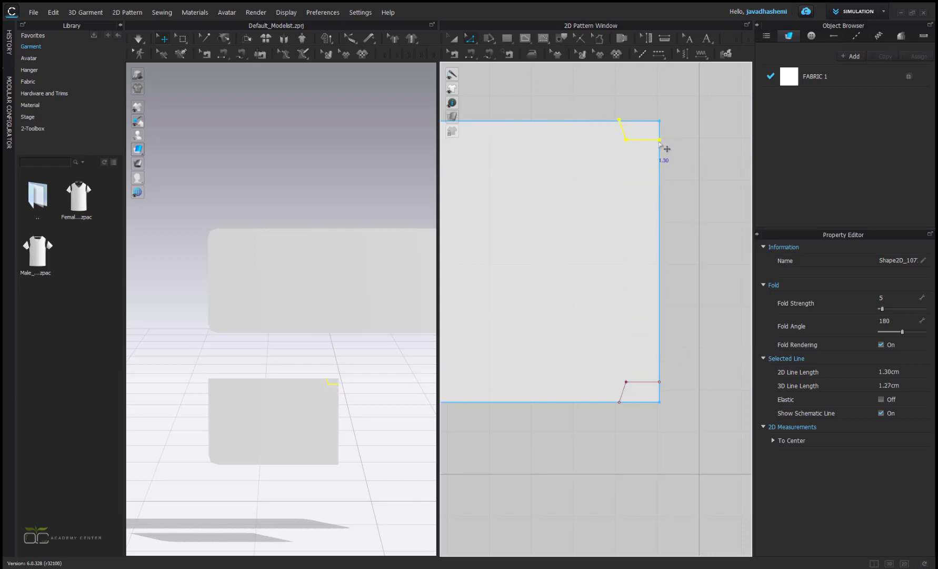
pyautogui.scroll(5, 660, 144)
pyautogui.moveTo(624, 150); pyautogui.dragTo(628, 309, button='middle')
pyautogui.scroll(1, 623, 280)
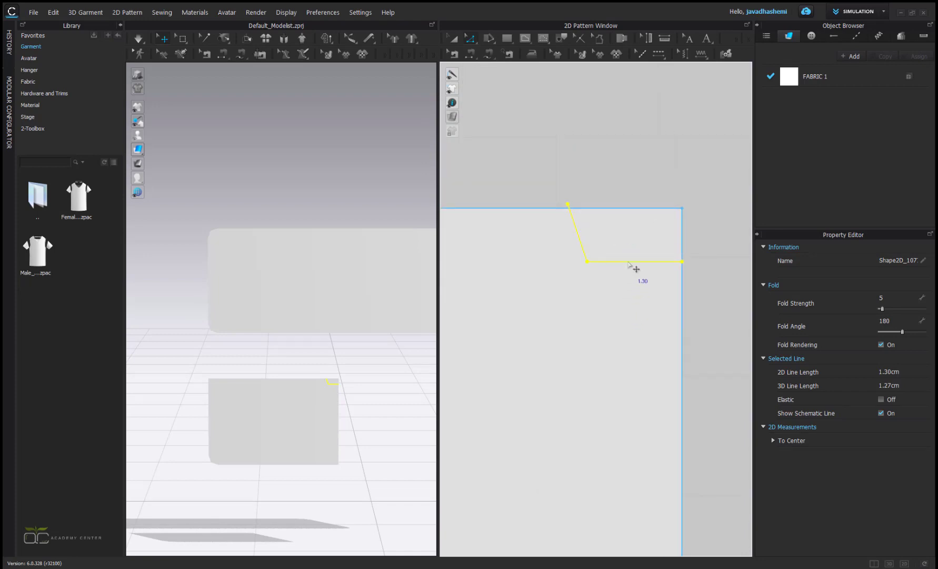
pyautogui.moveTo(636, 268); pyautogui.dragTo(637, 268)
# Split the piece along both corner notch lines using Cut & Sew.
pyautogui.scroll(-4, 633, 294)
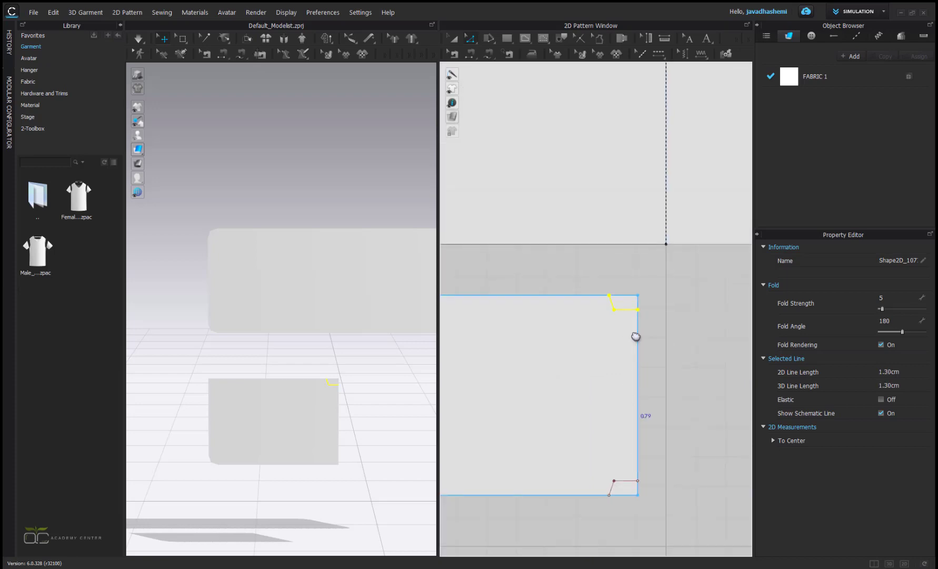
pyautogui.rightClick(638, 331)
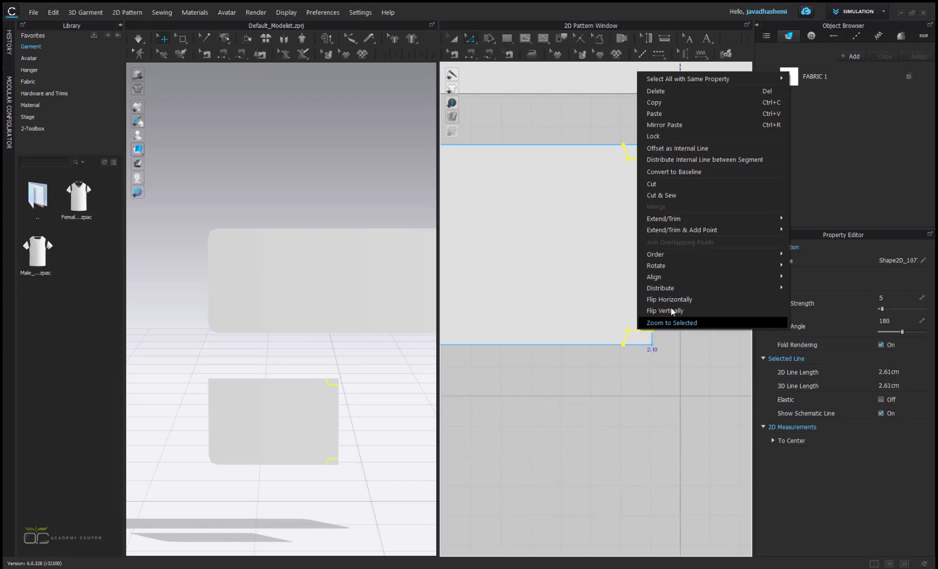
pyautogui.click(668, 192)
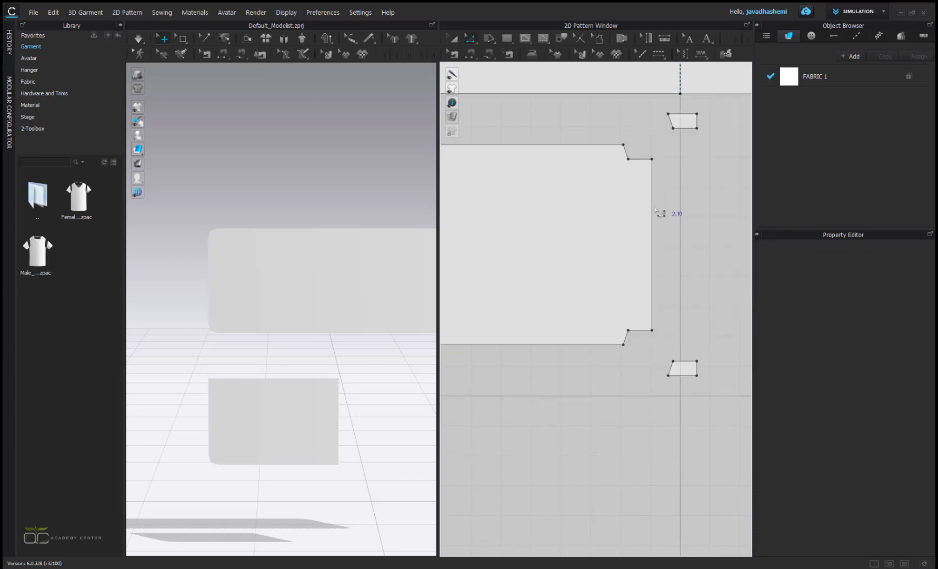
# Delete both small cut-off corner pieces and select the remaining notched pocket piece.
pyautogui.scroll(-3, 631, 358)
pyautogui.click(454, 39)
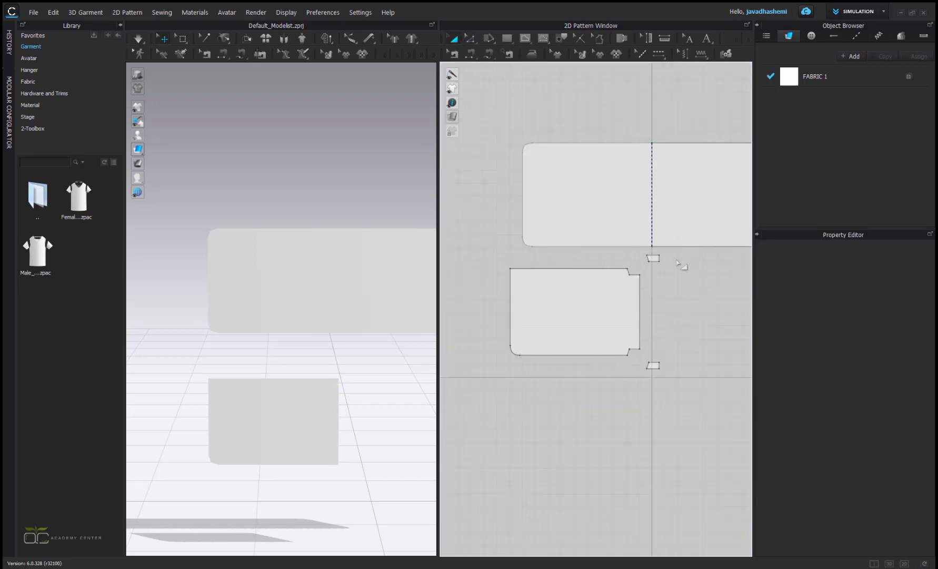
pyautogui.click(652, 257)
pyautogui.keyDown('shift'); pyautogui.click(649, 365); pyautogui.keyUp('shift')
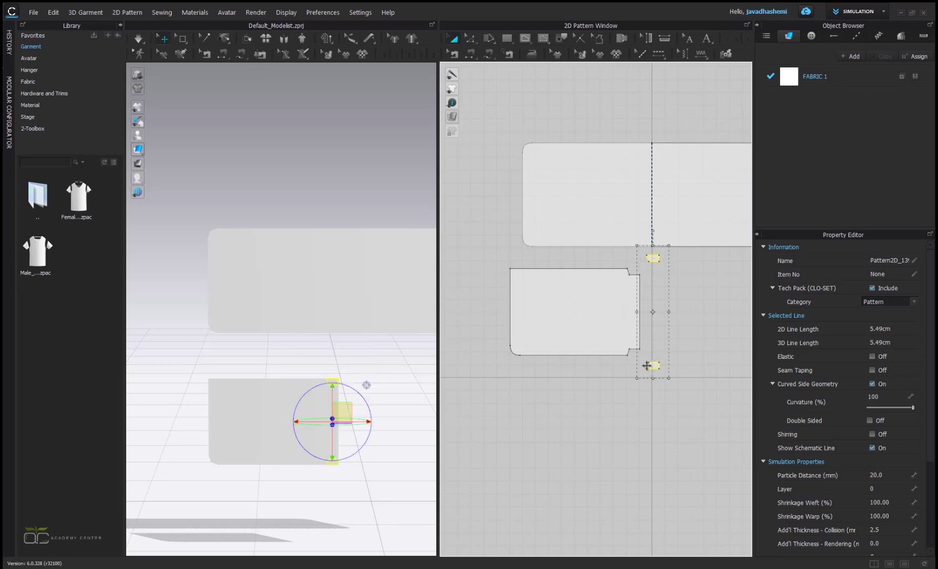
pyautogui.press('Delete')
pyautogui.click(584, 307)
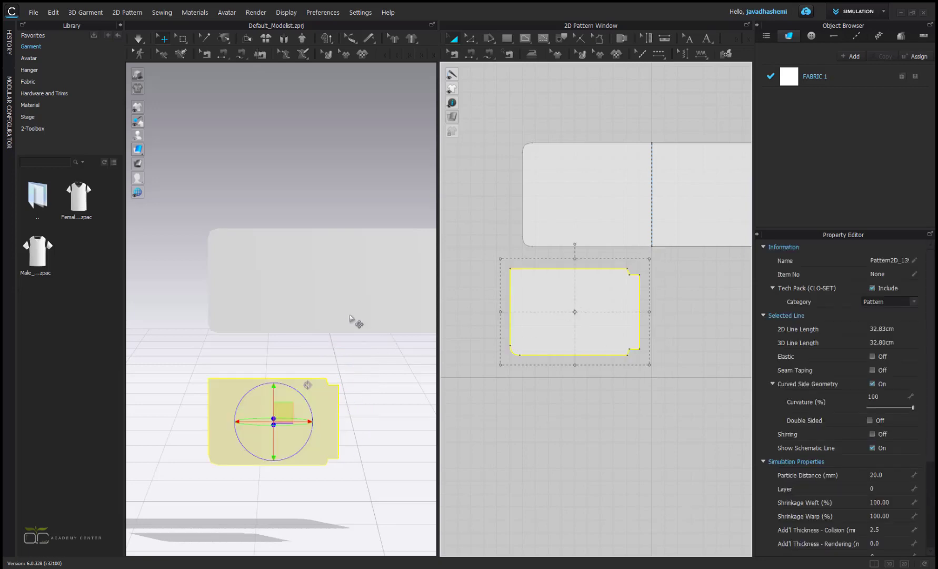
# Freeze the rounded outer wallet pattern in the 3D view.
pyautogui.click(352, 306)
pyautogui.moveTo(353, 305); pyautogui.dragTo(379, 337, button='right')
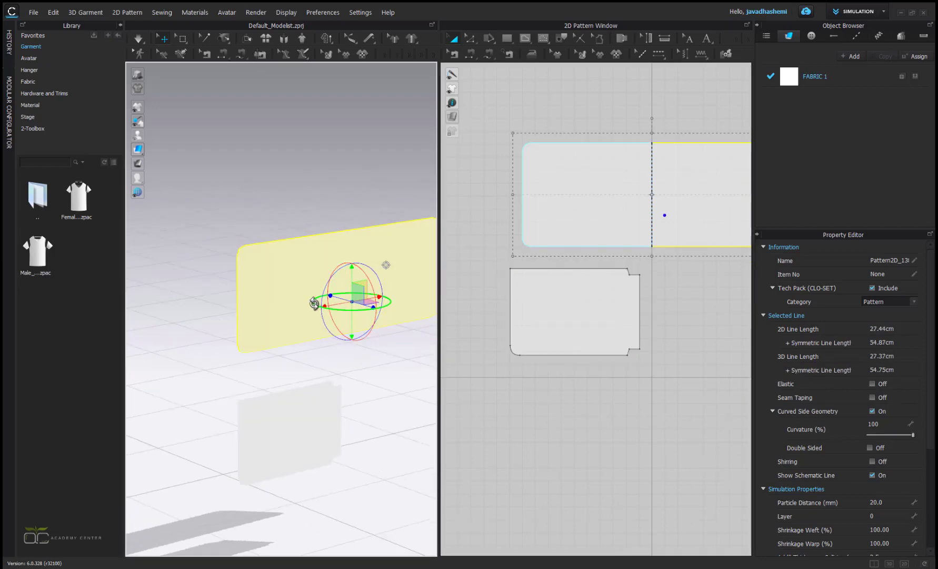
pyautogui.rightClick(315, 309)
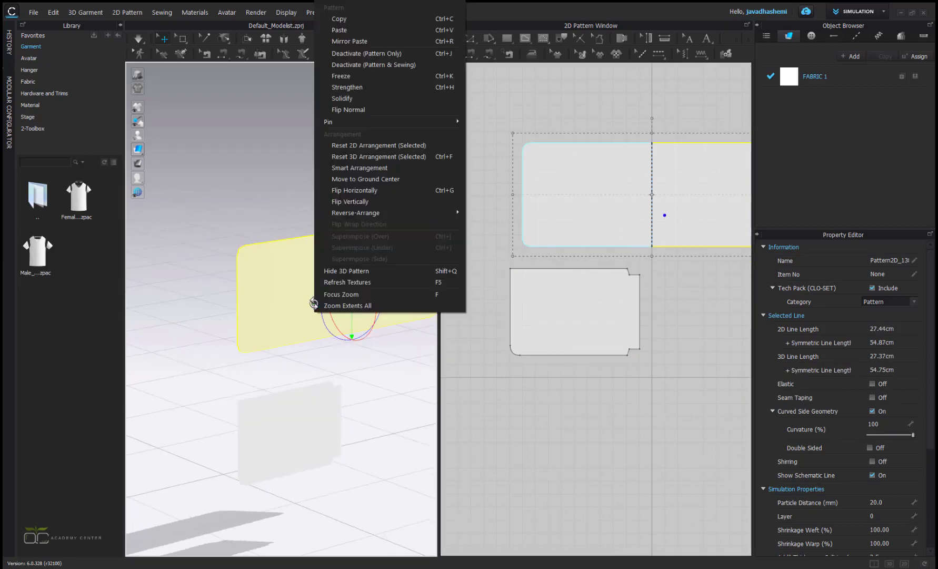
pyautogui.click(351, 87)
pyautogui.click(380, 388)
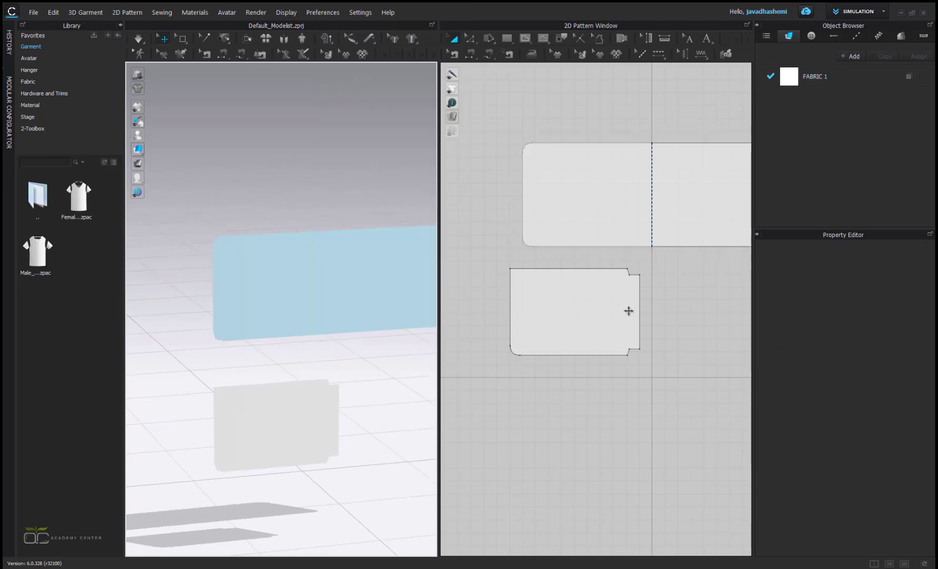
# Move the notched pocket piece in 2D onto the outer pattern's left half, aligned with its left side, lower edge and centre fold line.
pyautogui.click(606, 301)
pyautogui.moveTo(582, 308); pyautogui.dragTo(576, 362, button='middle')
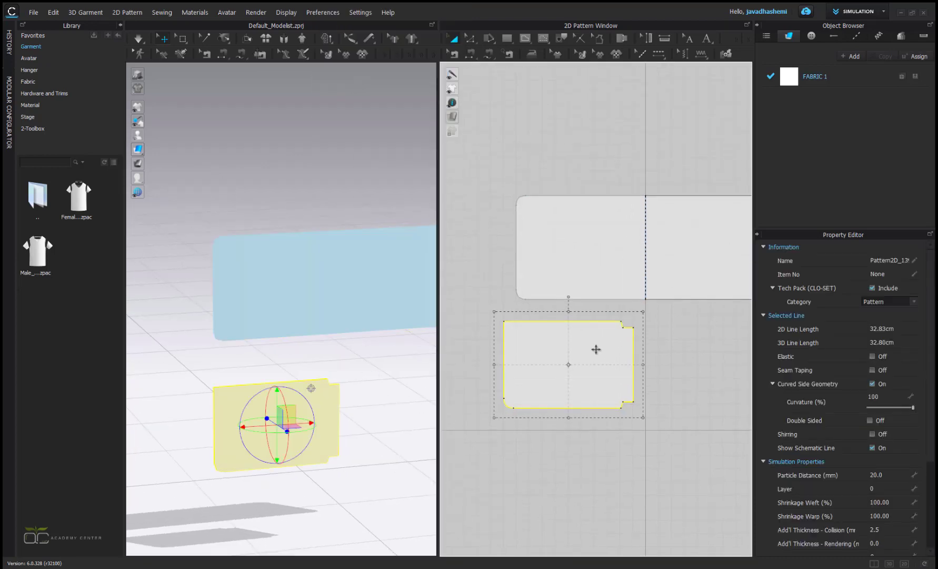
pyautogui.moveTo(596, 349); pyautogui.dragTo(605, 242)
# Raise the pocket piece in 3D so it sits in front of the frozen outer piece with their lower edges level.
pyautogui.moveTo(289, 427); pyautogui.dragTo(322, 427, button='right')
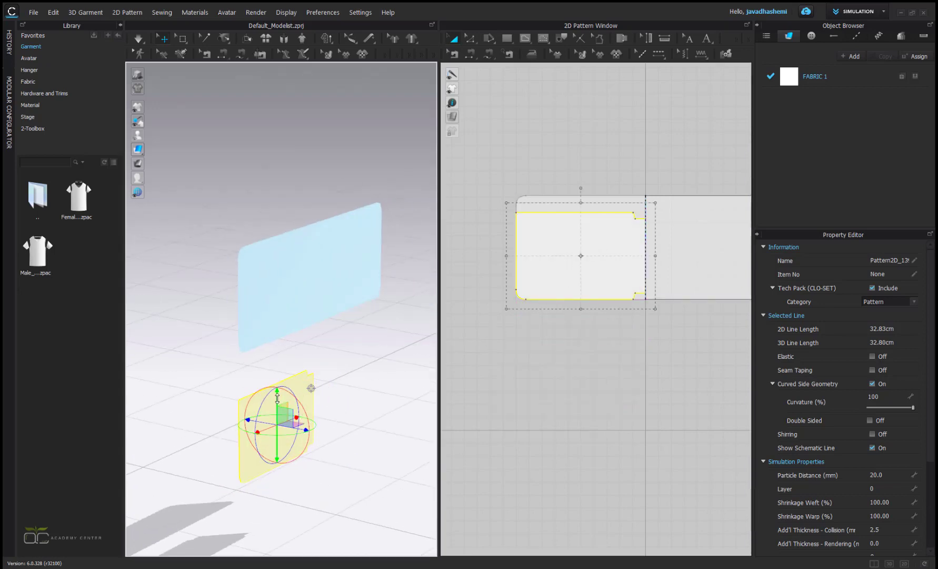
pyautogui.moveTo(277, 399); pyautogui.dragTo(314, 292)
pyautogui.scroll(1, 292, 337)
pyautogui.scroll(2, 292, 337)
pyautogui.moveTo(307, 295); pyautogui.dragTo(316, 331, button='right')
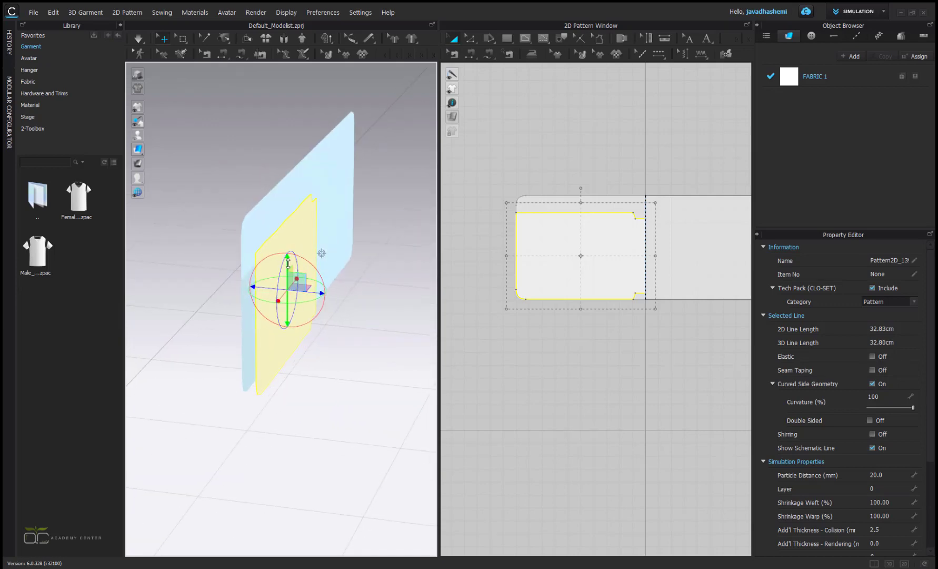
pyautogui.moveTo(290, 274); pyautogui.dragTo(234, 306, button='right')
pyautogui.click(290, 409)
pyautogui.moveTo(266, 359); pyautogui.dragTo(305, 353, button='right')
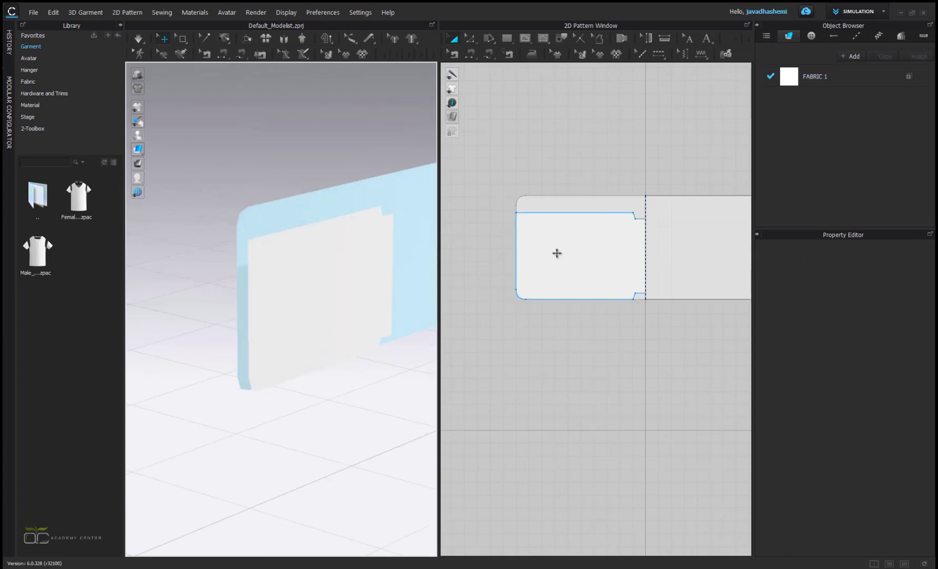
# Move the pocket piece in 2D straight down off the outer pattern, placing it just below the left half.
pyautogui.click(557, 254)
pyautogui.click(304, 209)
pyautogui.moveTo(372, 323); pyautogui.dragTo(299, 313, button='right')
pyautogui.click(471, 39)
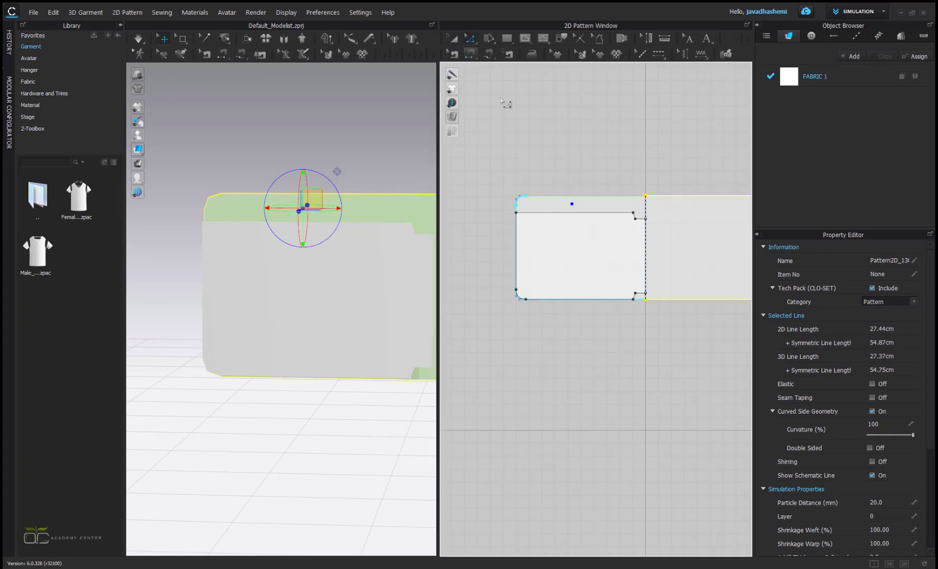
pyautogui.click(651, 259)
pyautogui.click(453, 39)
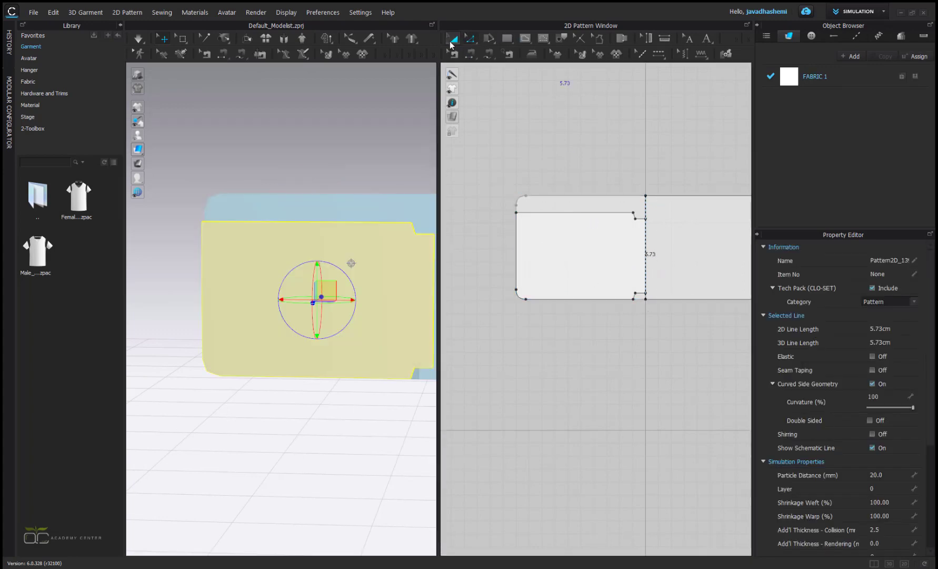
pyautogui.moveTo(626, 282); pyautogui.dragTo(612, 366)
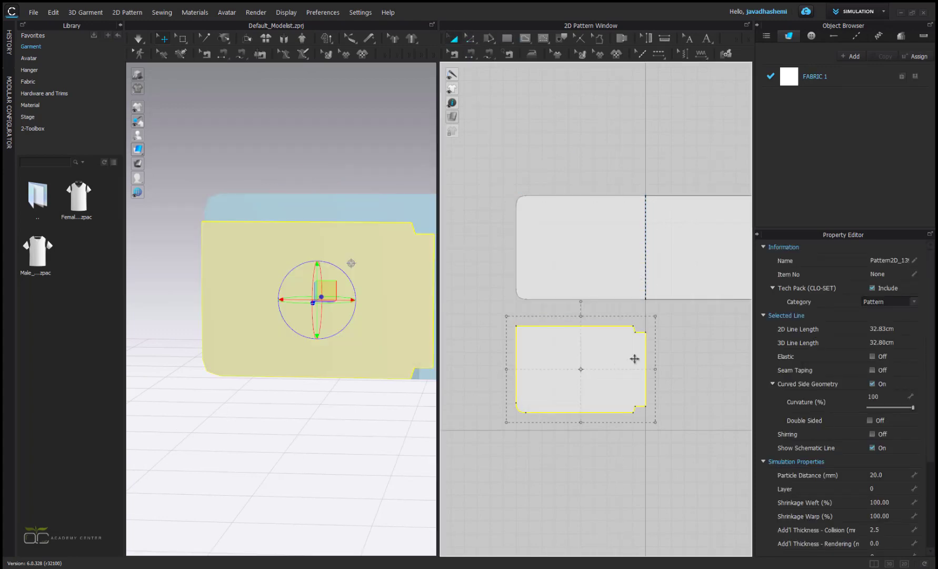
# Unfold the pocket piece with Unfold Symmetric Editing (with Sewing) along its edge between the two notches, and select the full-width pocket.
pyautogui.click(703, 316)
pyautogui.moveTo(706, 393); pyautogui.dragTo(683, 369, button='middle')
pyautogui.click(470, 39)
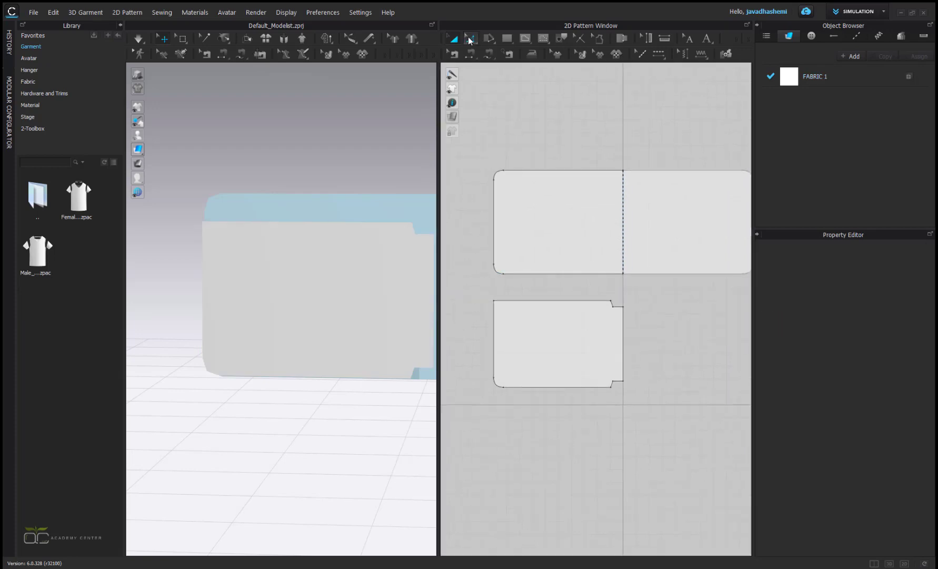
pyautogui.click(626, 336)
pyautogui.rightClick(626, 335)
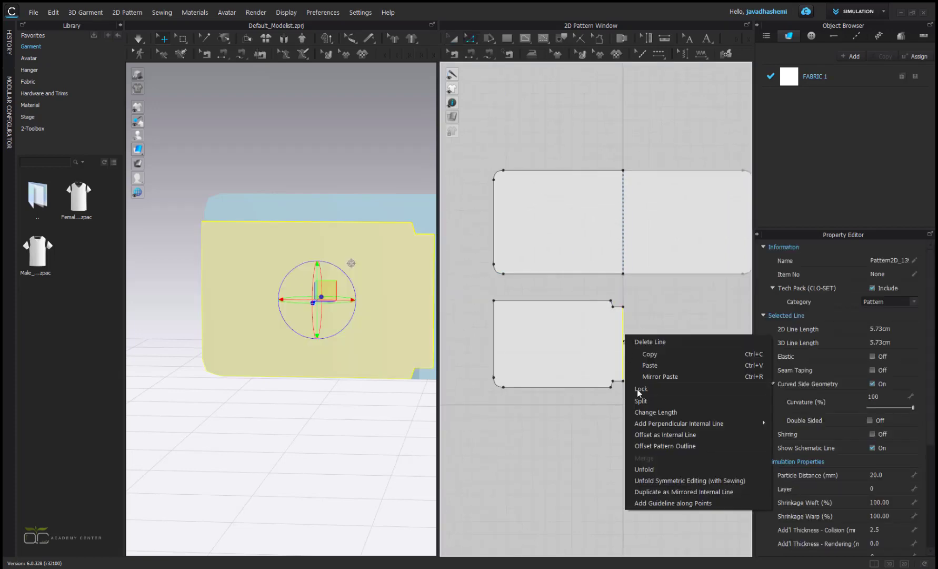
pyautogui.click(758, 485)
pyautogui.scroll(-3, 547, 321)
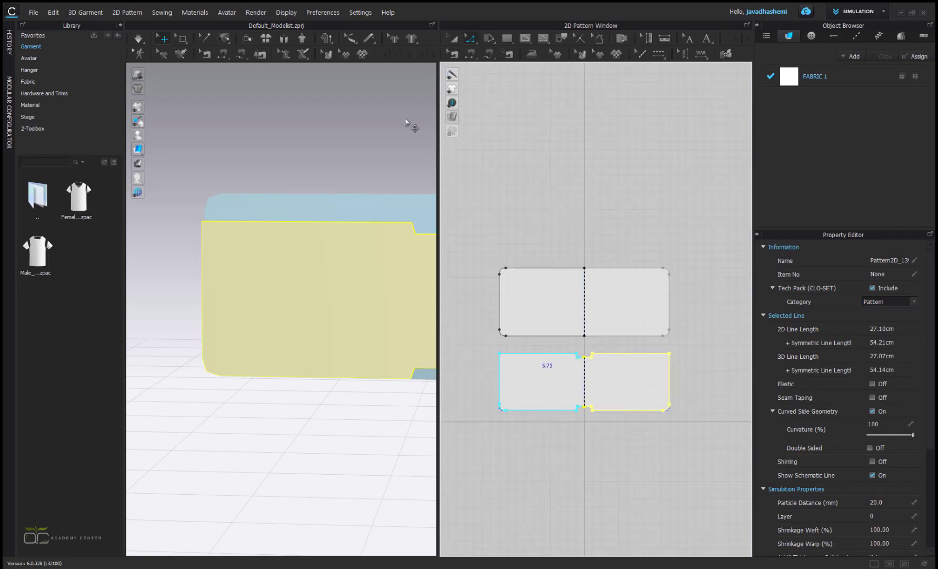
pyautogui.click(453, 38)
pyautogui.click(616, 374)
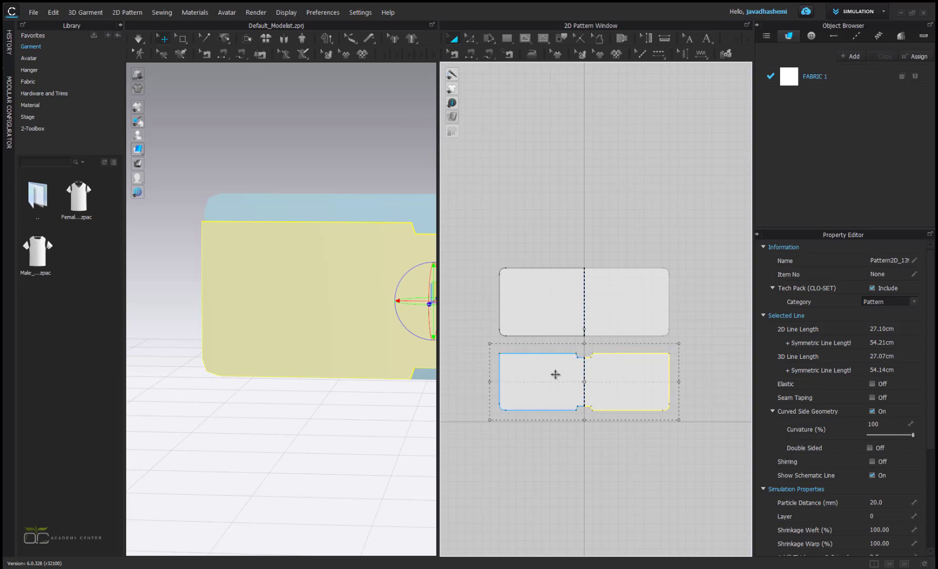
# Free-sew the pocket's lower edge, from the rounded corner to the notch, to the matching stretch of the outer pattern's lower edge.
pyautogui.moveTo(354, 287); pyautogui.dragTo(298, 295, button='middle')
pyautogui.moveTo(298, 295); pyautogui.dragTo(338, 316, button='right')
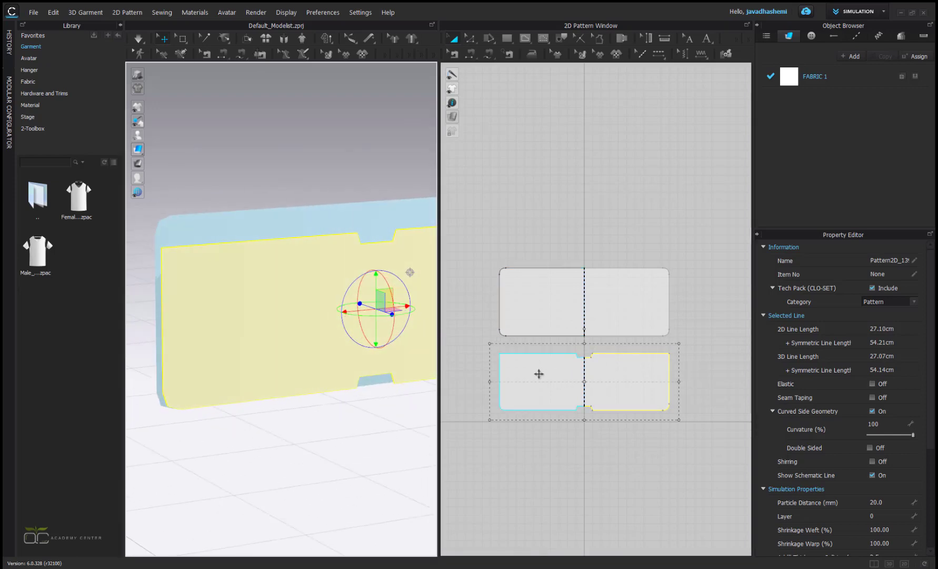
pyautogui.moveTo(540, 375); pyautogui.dragTo(545, 359, button='right')
pyautogui.scroll(2, 547, 367)
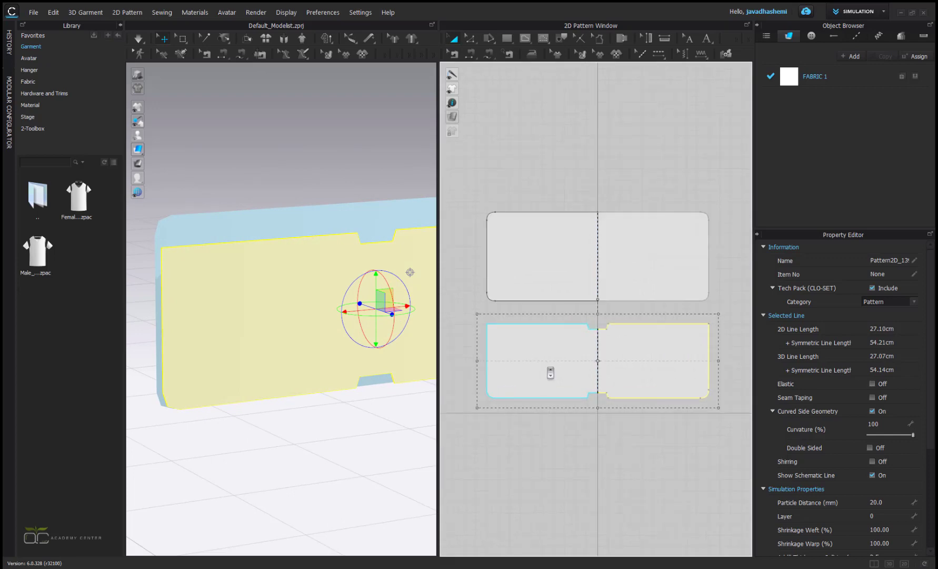
pyautogui.click(509, 453)
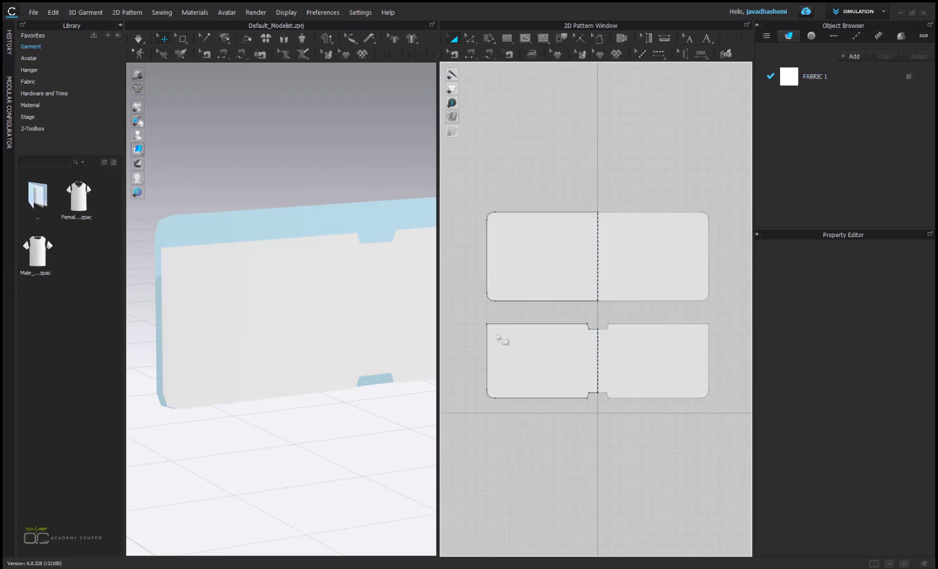
pyautogui.click(471, 57)
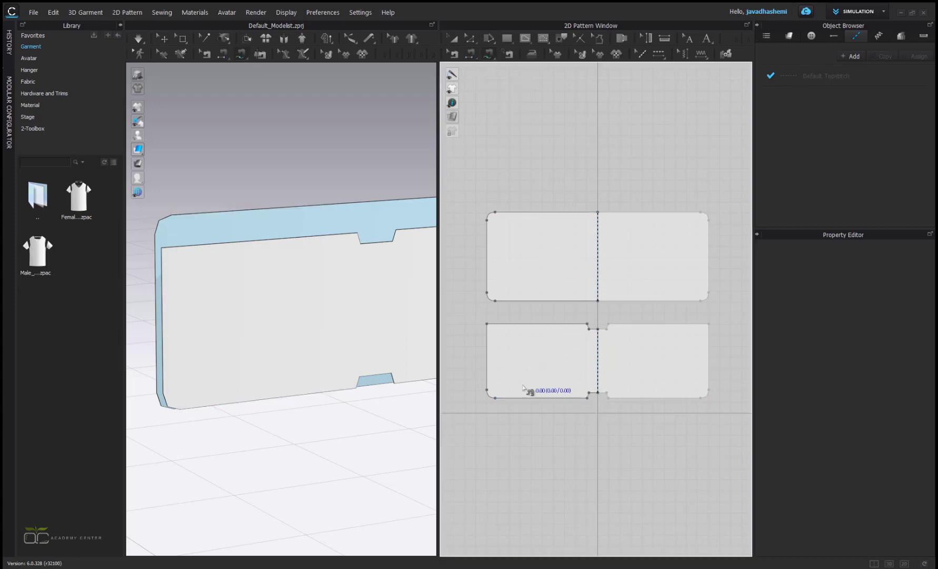
pyautogui.click(500, 403)
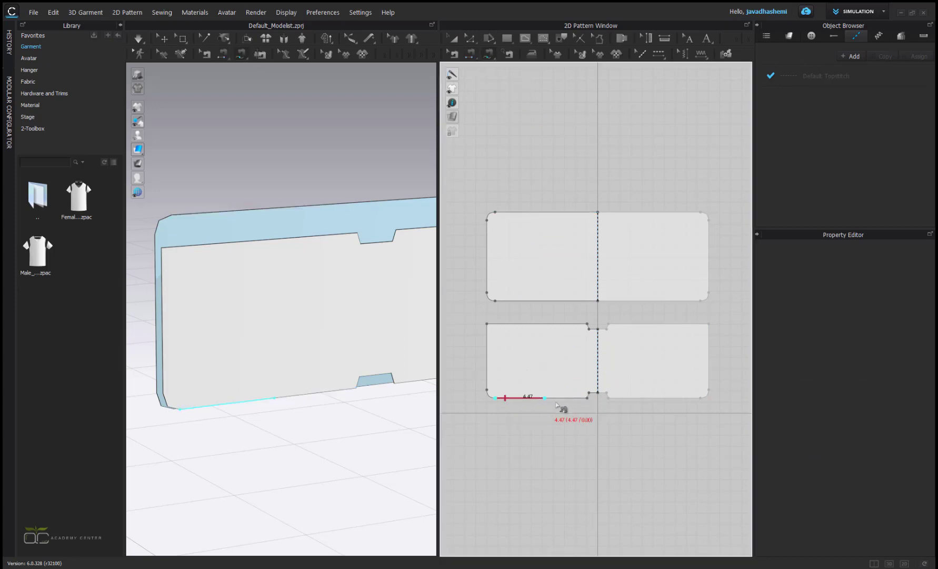
pyautogui.click(587, 405)
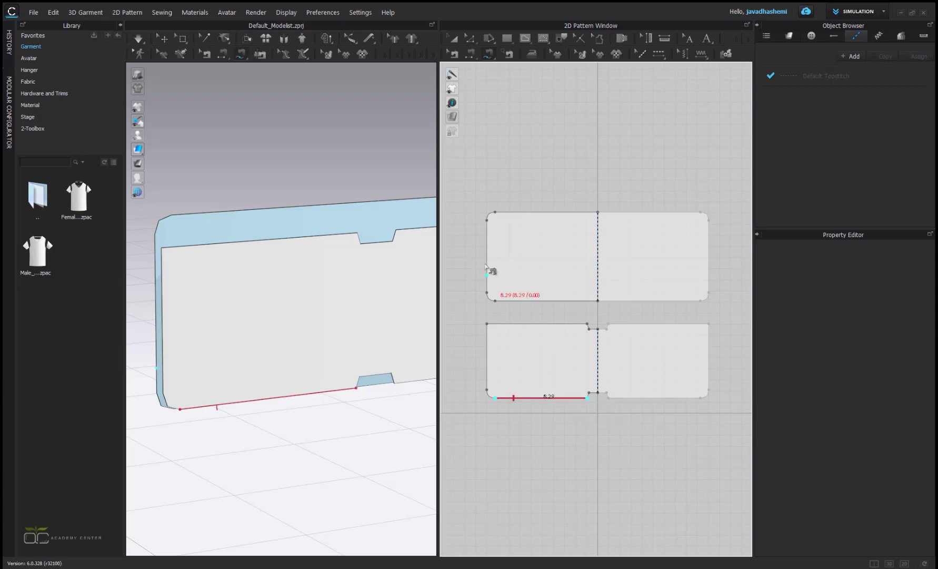
pyautogui.moveTo(496, 300); pyautogui.dragTo(593, 314)
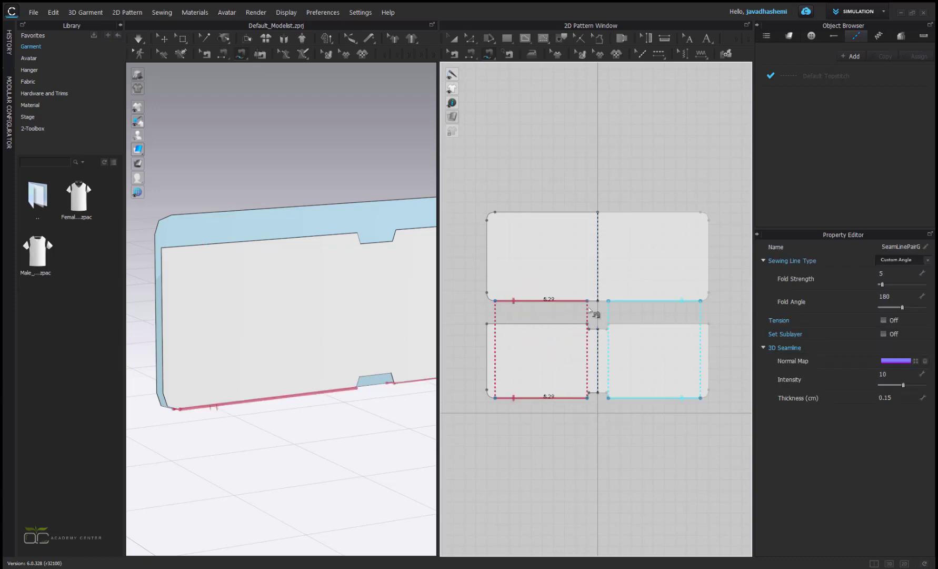
# Sew the pocket's rounded lower-left corner to the outer pattern's matching lower-left corner.
pyautogui.moveTo(487, 390); pyautogui.dragTo(494, 392)
pyautogui.click(491, 394)
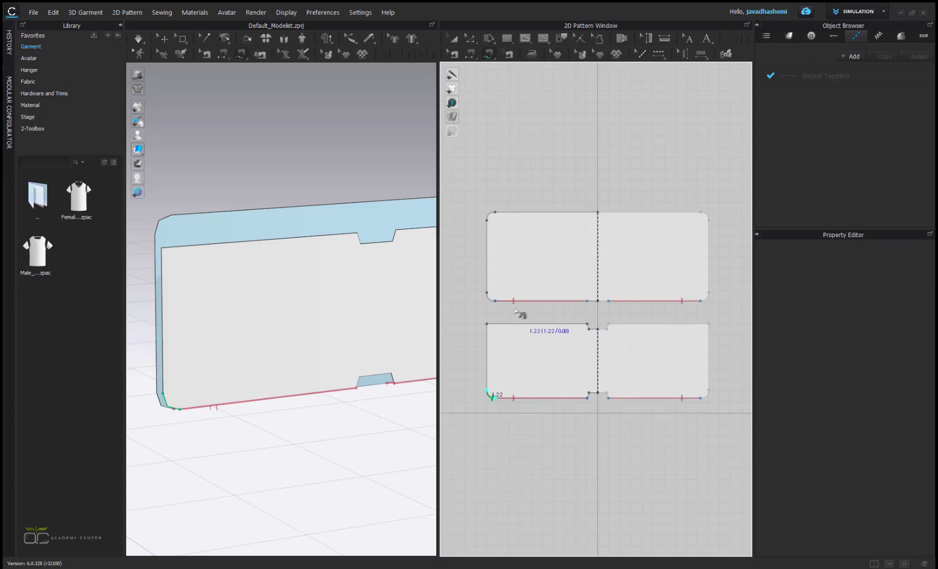
pyautogui.click(487, 293)
pyautogui.click(491, 296)
pyautogui.moveTo(495, 295); pyautogui.dragTo(538, 349, button='middle')
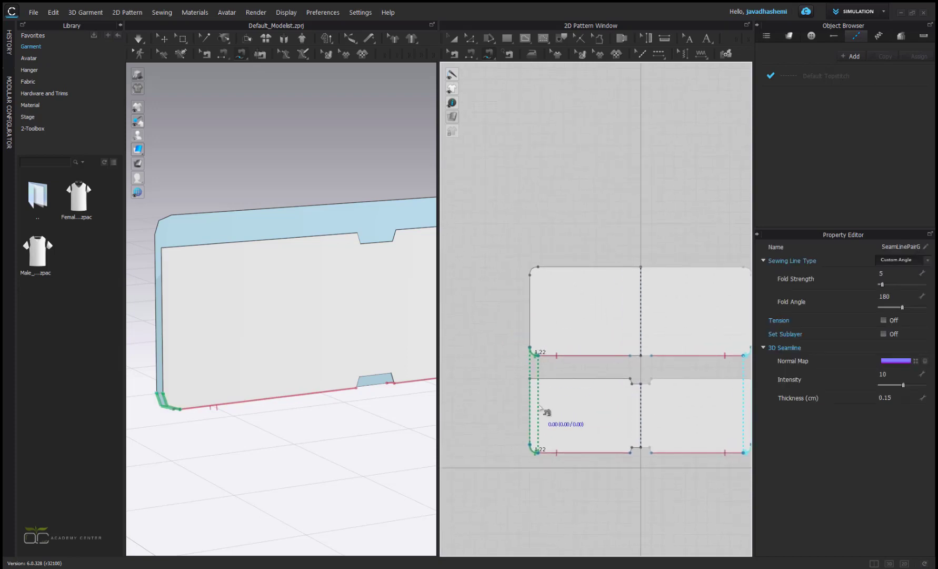
# Sew the pocket's straight left side to an equal 5.94 cm length of the outer pattern's left side, starting above the rounded corner.
pyautogui.click(529, 444)
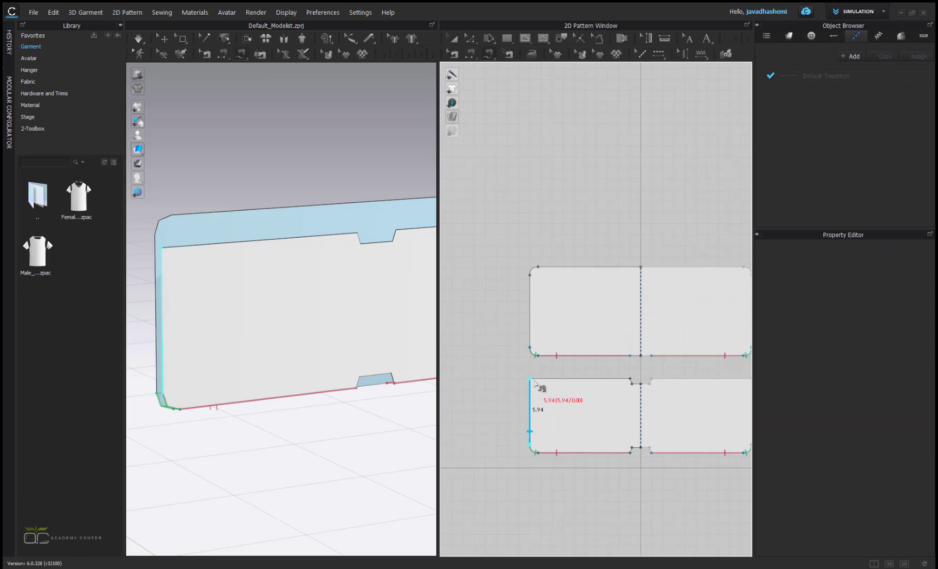
pyautogui.click(529, 378)
pyautogui.click(530, 347)
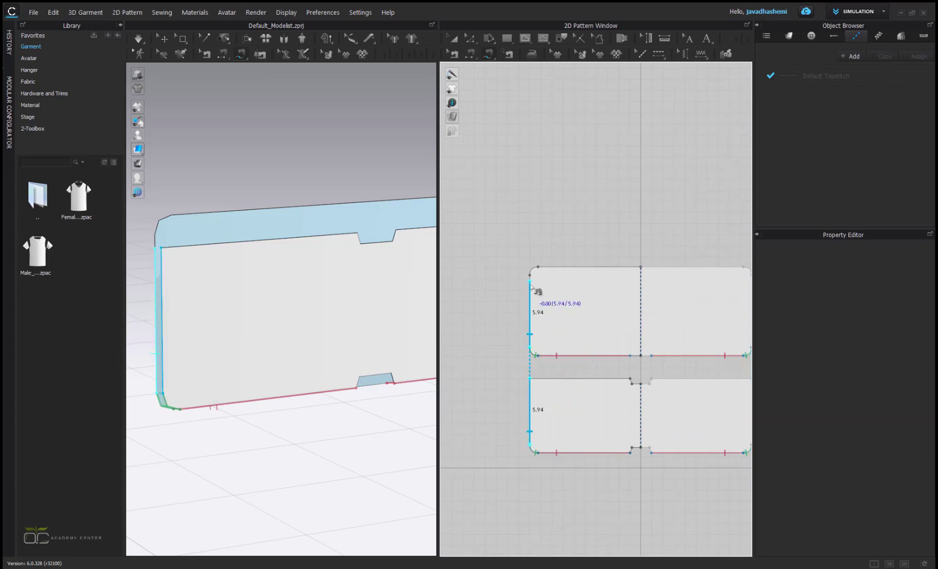
pyautogui.click(530, 282)
pyautogui.moveTo(656, 362); pyautogui.dragTo(547, 331, button='middle')
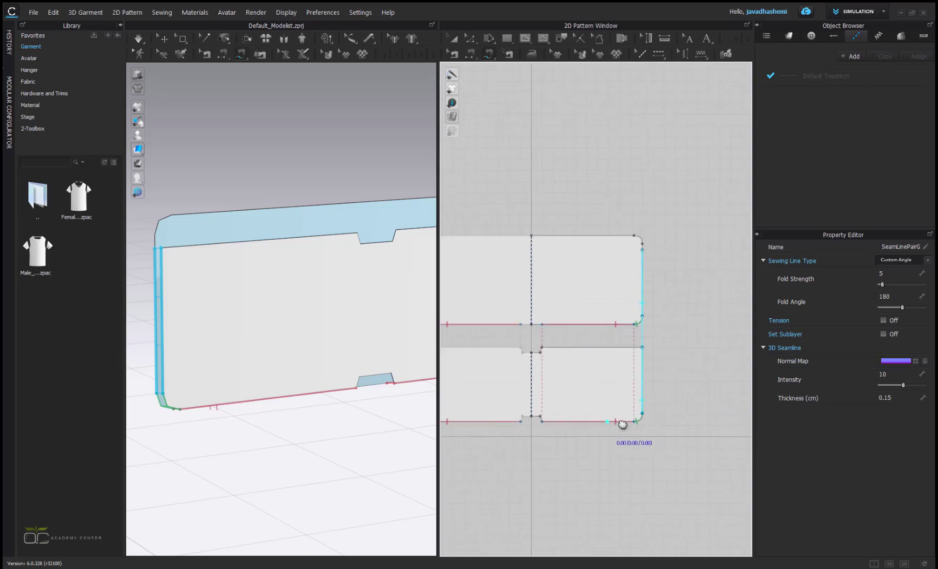
pyautogui.moveTo(622, 426); pyautogui.dragTo(659, 417, button='middle')
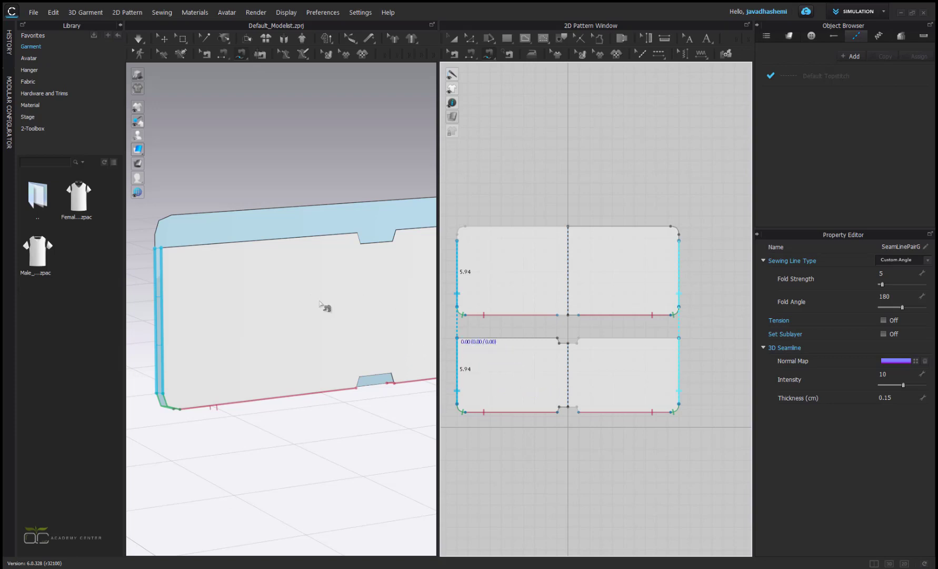
pyautogui.moveTo(325, 308); pyautogui.dragTo(342, 324, button='right')
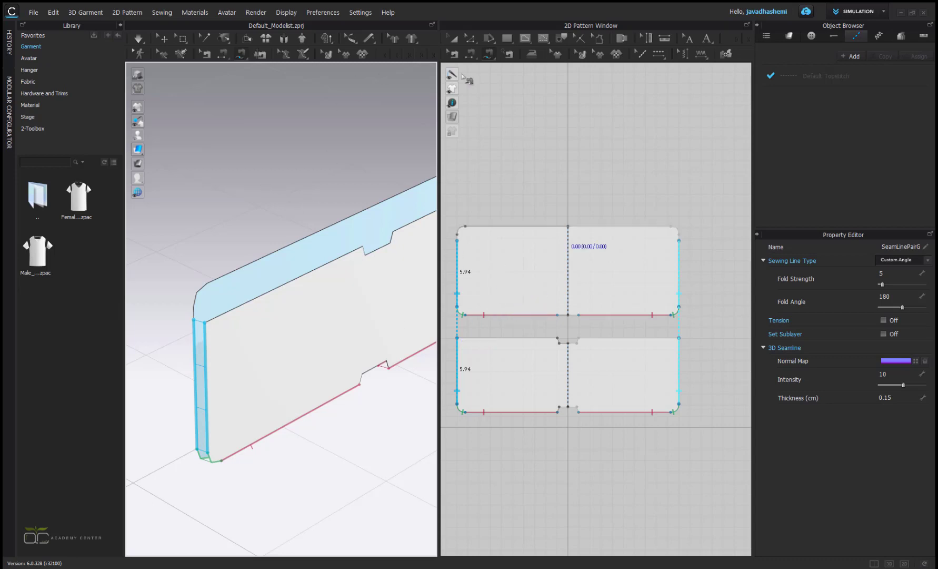
# Run the simulation to pull the sewn pocket against the frozen outer piece.
pyautogui.click(454, 39)
pyautogui.moveTo(344, 355); pyautogui.dragTo(263, 308, button='right')
pyautogui.press('space')
pyautogui.moveTo(352, 321); pyautogui.dragTo(352, 250, button='right')
# Select both the pocket and the outer piece and set their particle distance to 10 mm.
pyautogui.click(300, 265)
pyautogui.keyDown('shift'); pyautogui.click(297, 187); pyautogui.keyUp('shift')
pyautogui.moveTo(370, 291); pyautogui.dragTo(375, 278, button='right')
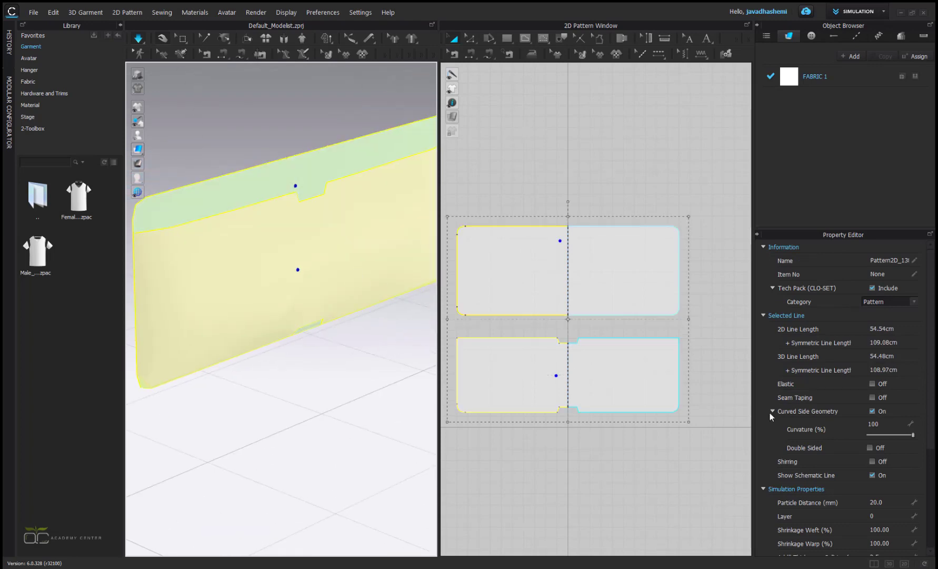
pyautogui.click(893, 503)
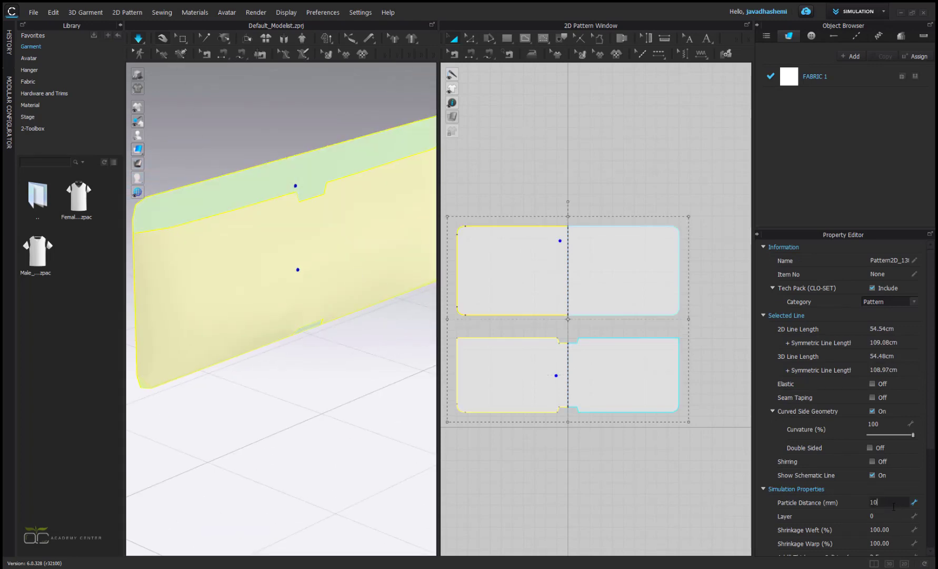
pyautogui.press('Return')
pyautogui.moveTo(361, 279); pyautogui.dragTo(378, 321, button='middle')
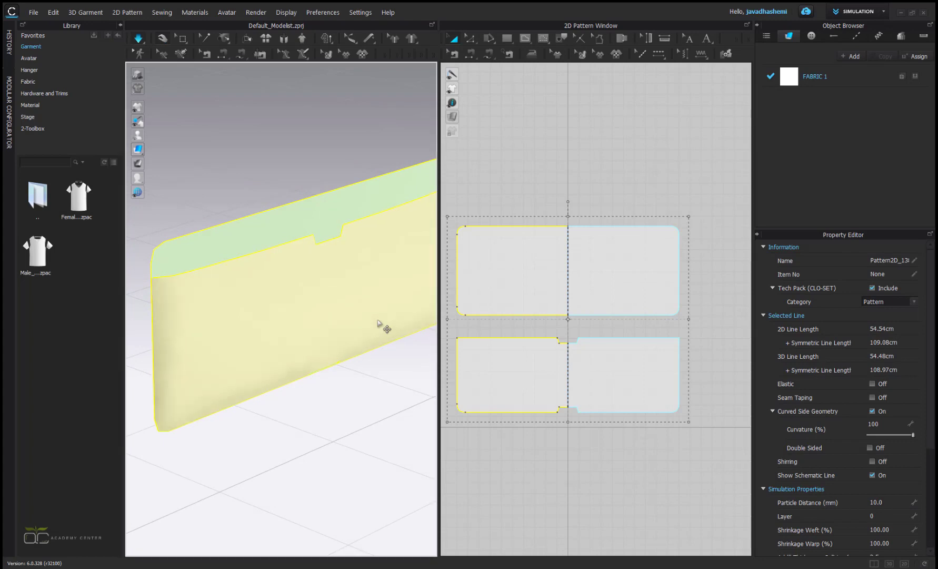
# Set FABRIC 1's physical property preset to Leather_Lambskin.
pyautogui.moveTo(322, 301); pyautogui.dragTo(410, 172, button='right')
pyautogui.click(409, 172)
pyautogui.click(379, 279)
pyautogui.moveTo(380, 279); pyautogui.dragTo(351, 320, button='right')
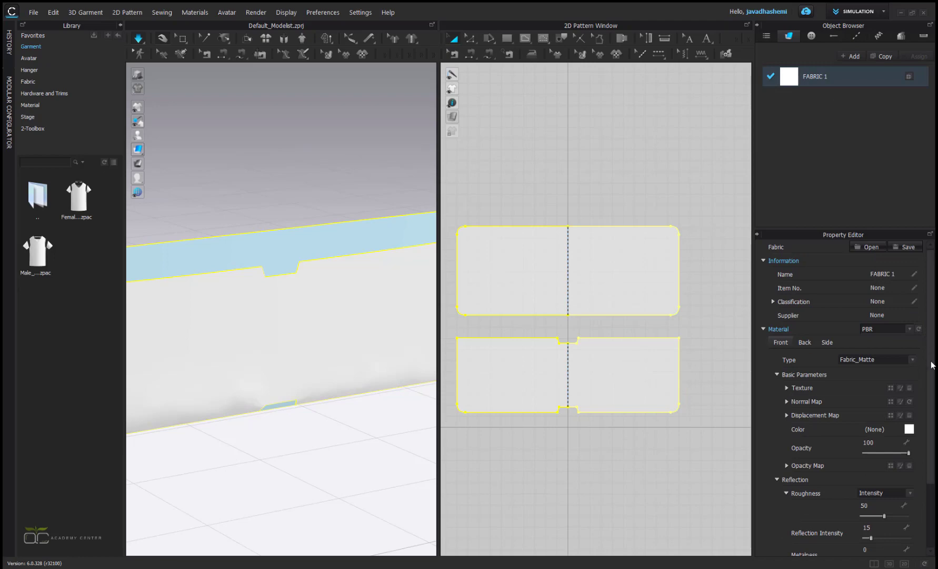
pyautogui.moveTo(931, 364); pyautogui.dragTo(930, 458)
pyautogui.click(881, 518)
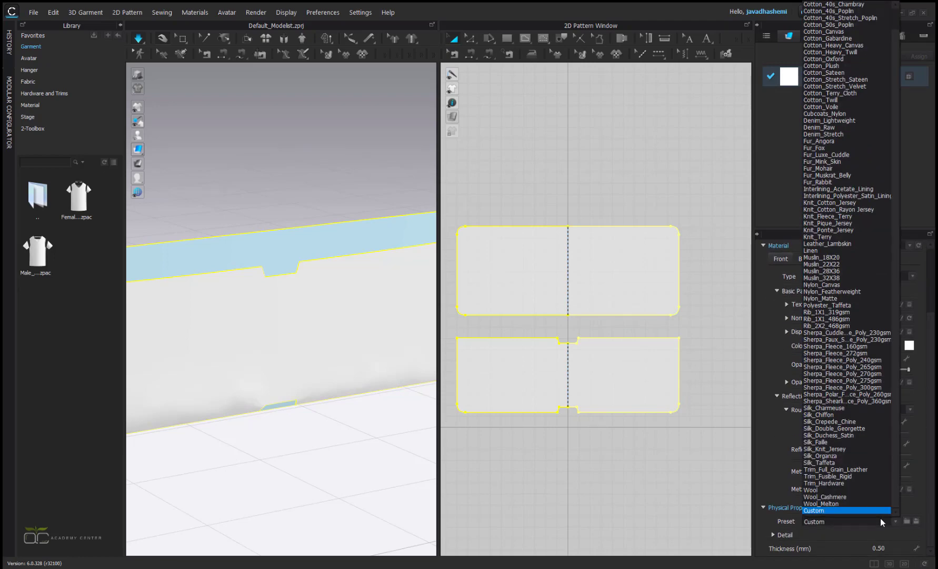
pyautogui.click(842, 244)
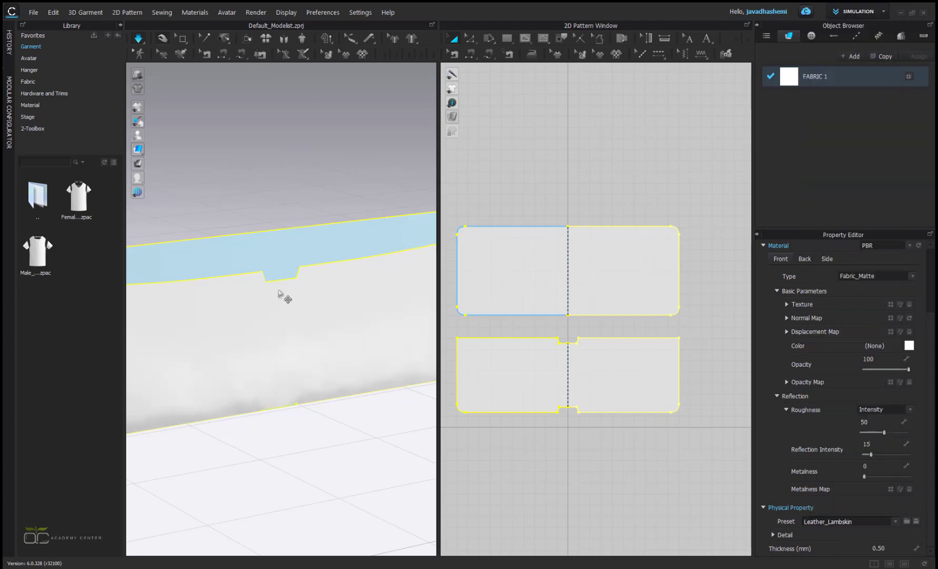
pyautogui.moveTo(277, 299); pyautogui.dragTo(335, 294, button='right')
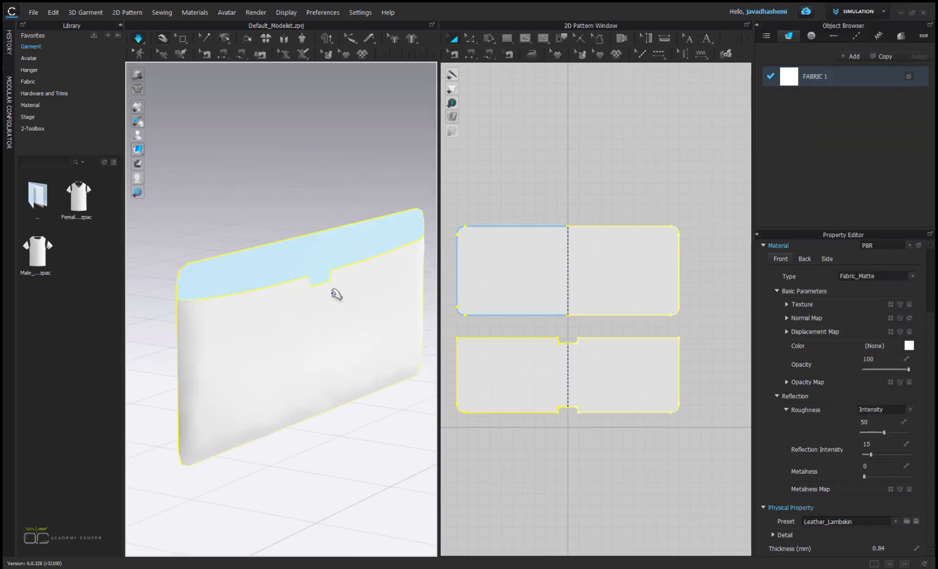
# Examine the simulated wallet from several angles, checking how the pocket and the outer piece sit together.
pyautogui.moveTo(321, 286); pyautogui.dragTo(307, 333)
pyautogui.moveTo(311, 335); pyautogui.dragTo(323, 294, button='right')
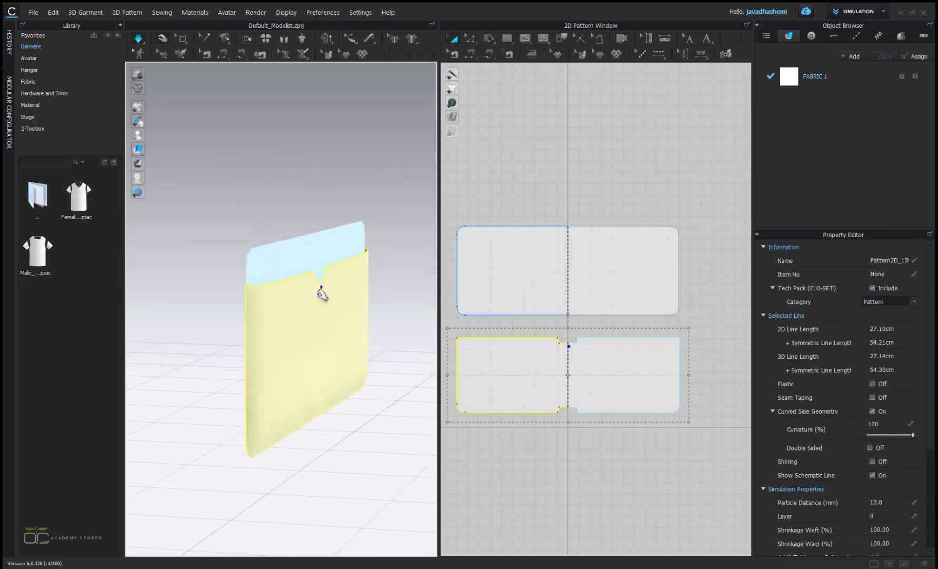
pyautogui.moveTo(323, 246); pyautogui.dragTo(327, 331, button='right')
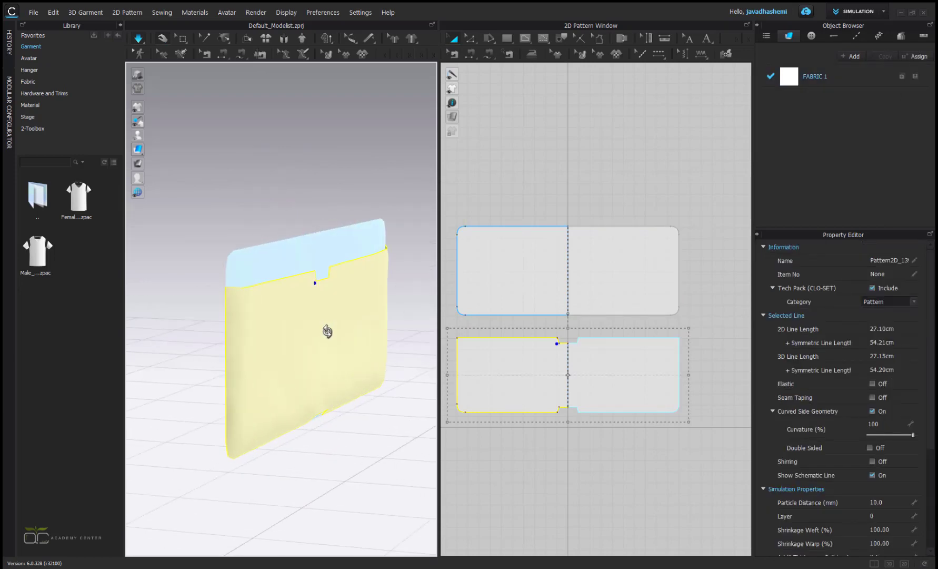
pyautogui.moveTo(342, 252); pyautogui.dragTo(310, 273, button='right')
pyautogui.click(310, 272)
pyautogui.moveTo(337, 331); pyautogui.dragTo(319, 323, button='right')
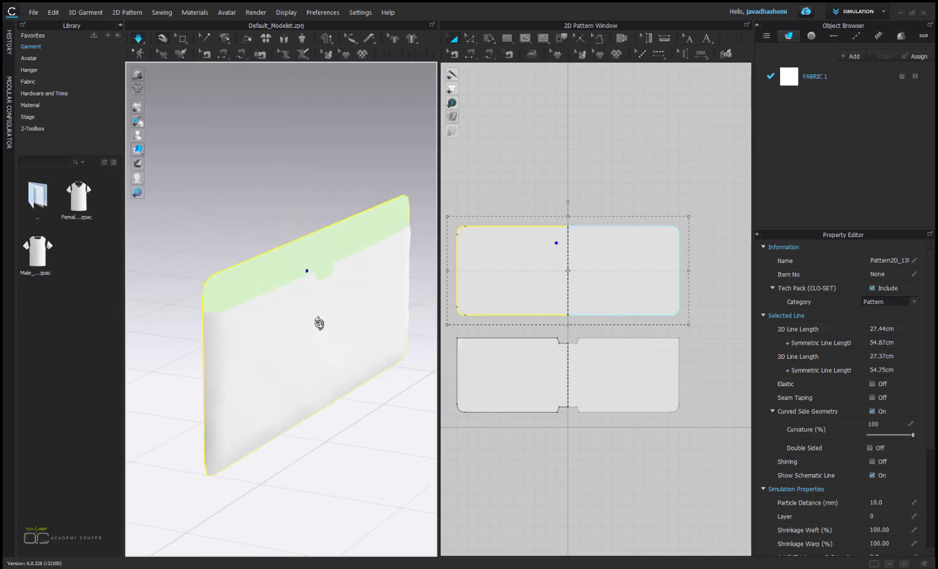
pyautogui.click(816, 83)
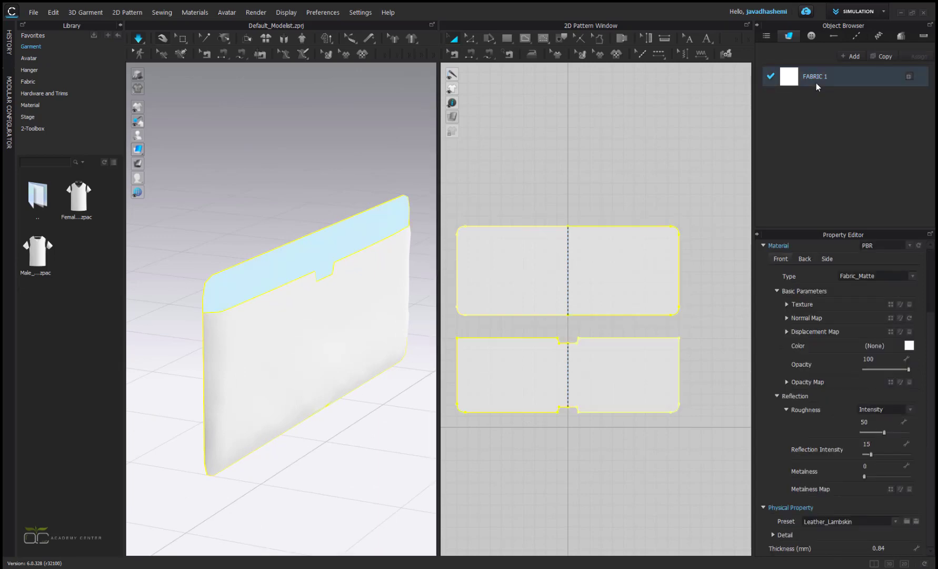
pyautogui.moveTo(326, 290)
pyautogui.mouseDown(button='right')
pyautogui.moveTo(334, 329)
pyautogui.moveTo(310, 295)
pyautogui.mouseUp(button='right')
pyautogui.click(317, 169)
pyautogui.scroll(-2, 317, 336)
pyautogui.click(341, 329)
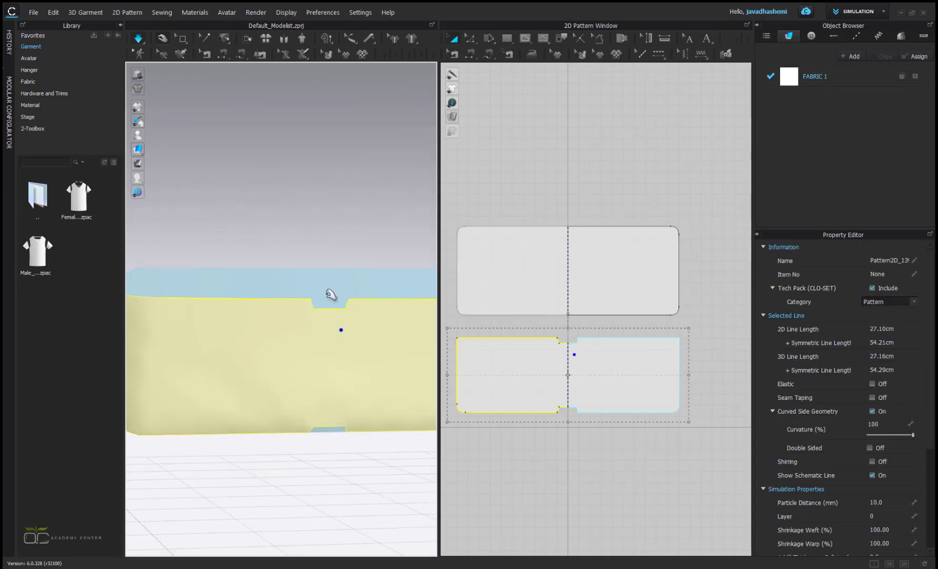
pyautogui.keyDown('shift'); pyautogui.click(328, 287); pyautogui.keyUp('shift')
pyautogui.moveTo(328, 347); pyautogui.dragTo(345, 360, button='right')
pyautogui.click(356, 240)
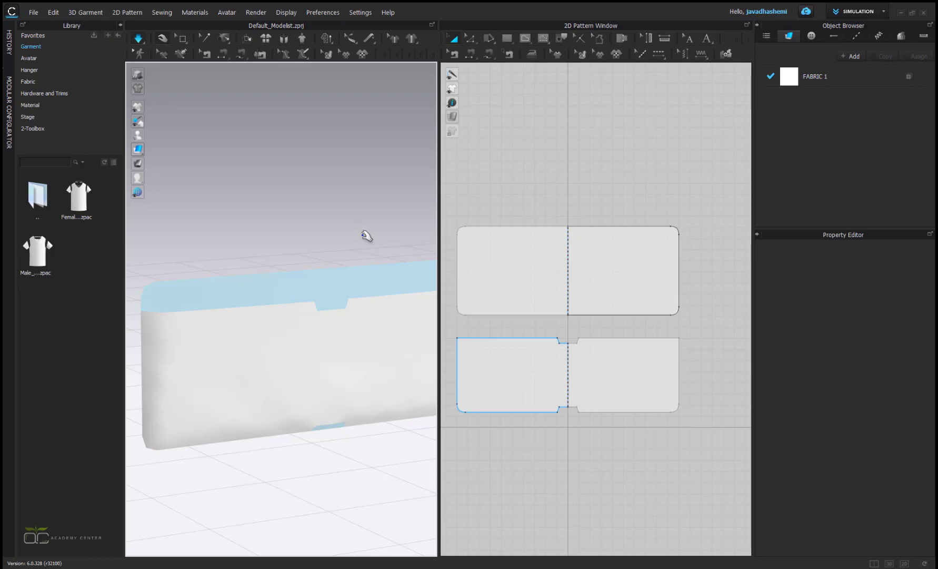
# Copy the notched pocket pattern and paste the duplicate directly below it in 2D, offset by about 8.26 cm.
pyautogui.moveTo(534, 379); pyautogui.dragTo(594, 312, button='right')
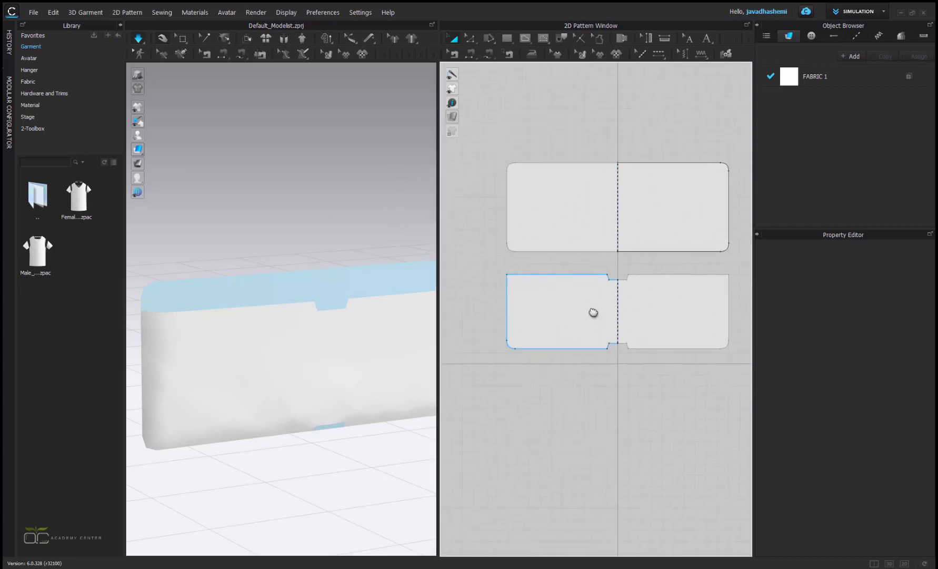
pyautogui.scroll(3, 600, 337)
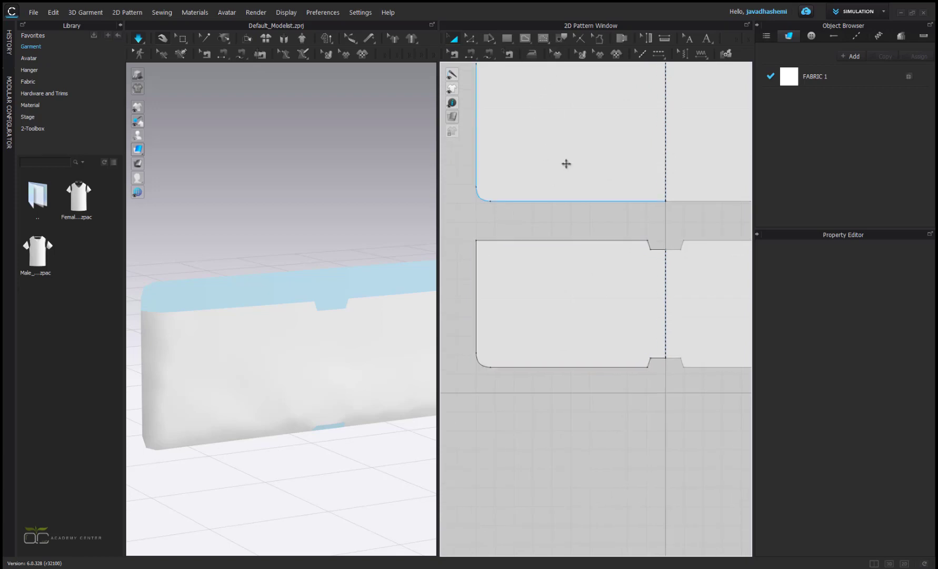
pyautogui.click(611, 272)
pyautogui.scroll(-3, 635, 300)
pyautogui.scroll(2, 636, 293)
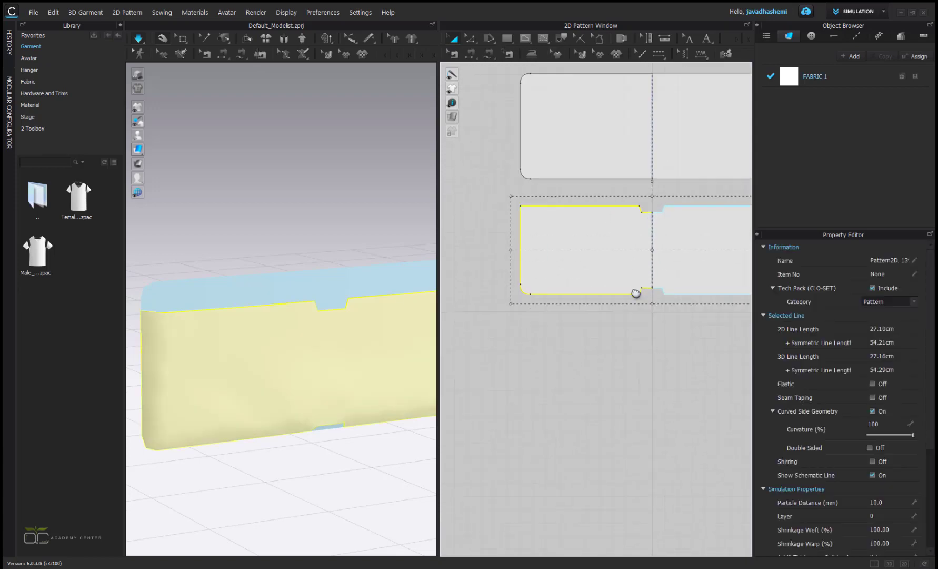
pyautogui.hotkey('ctrl', 'c')
pyautogui.hotkey('ctrl', 'v')
pyautogui.keyDown('shift'); pyautogui.click(625, 360); pyautogui.keyUp('shift')
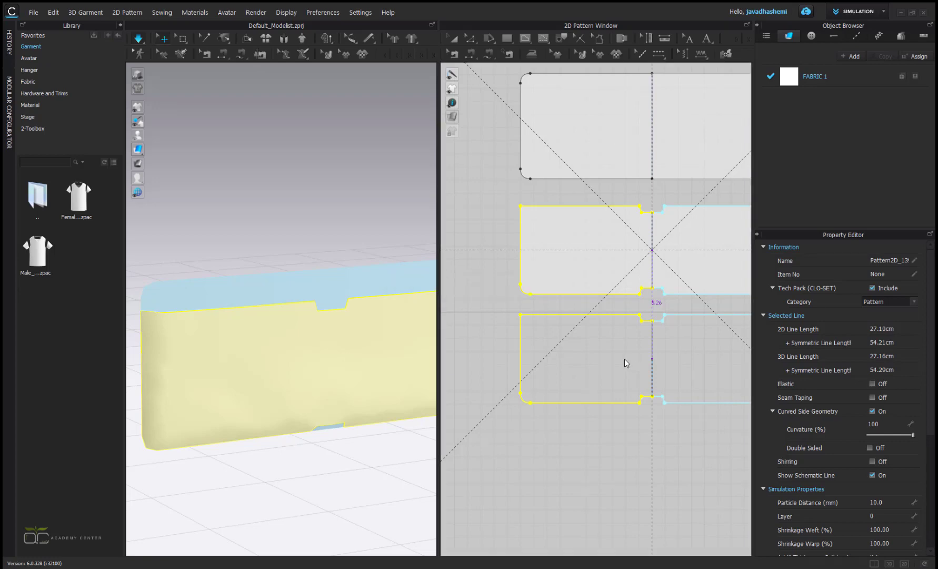
# Move the duplicated pocket forward in 3D so it stands clear in front of the wallet.
pyautogui.moveTo(350, 441); pyautogui.dragTo(310, 338, button='middle')
pyautogui.scroll(-2, 310, 338)
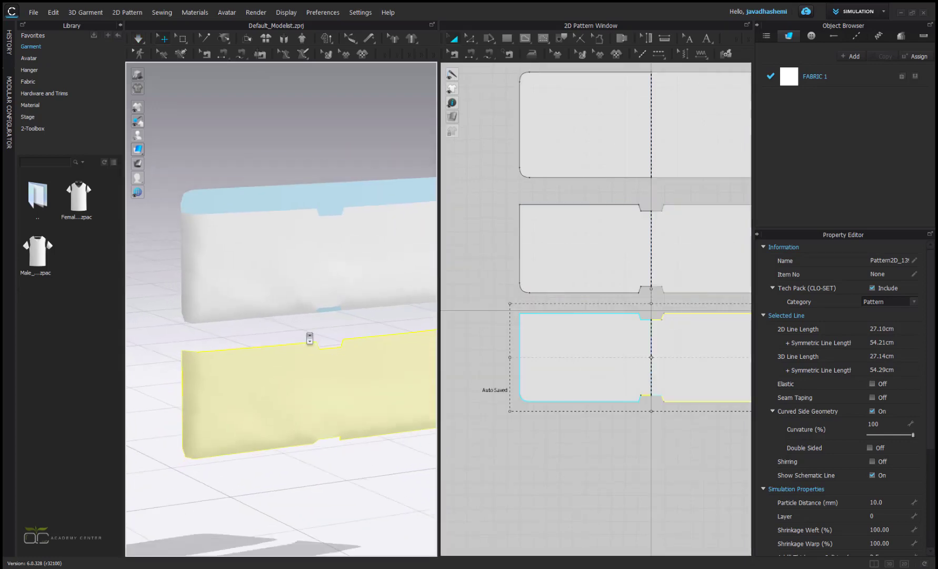
pyautogui.click(336, 396)
pyautogui.moveTo(337, 399); pyautogui.dragTo(362, 424, button='right')
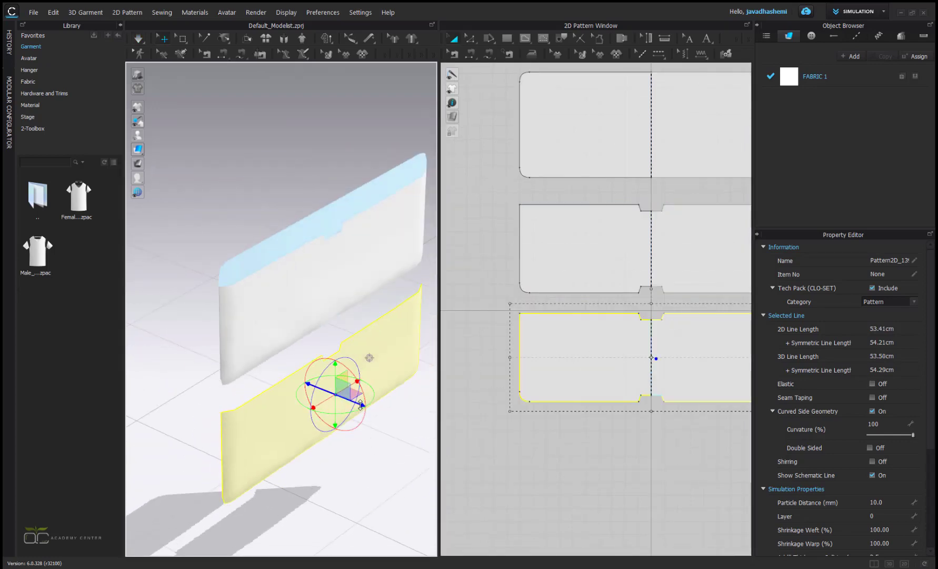
pyautogui.moveTo(358, 409); pyautogui.dragTo(373, 416)
pyautogui.moveTo(374, 415)
pyautogui.mouseDown(button='right')
pyautogui.moveTo(383, 410)
pyautogui.moveTo(385, 422)
pyautogui.mouseUp(button='right')
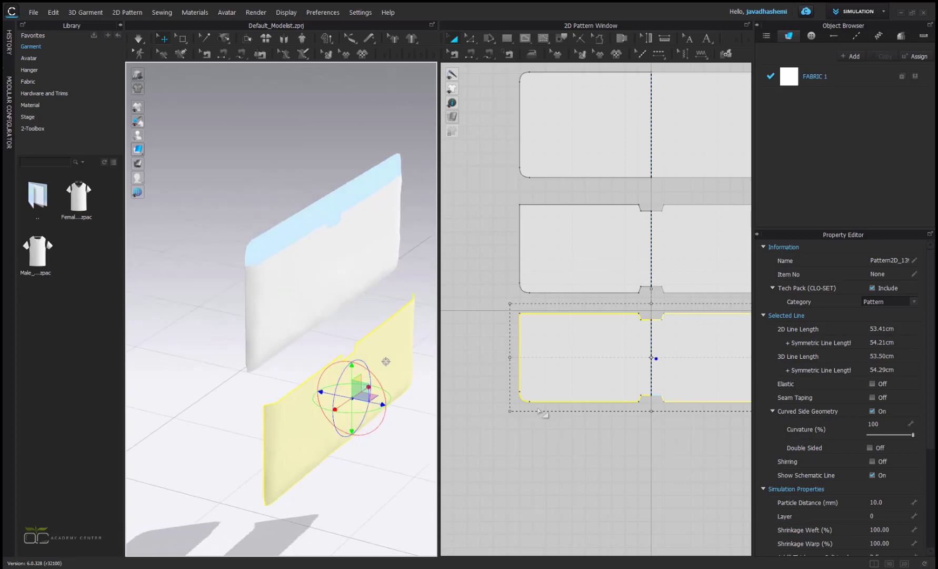
pyautogui.click(550, 460)
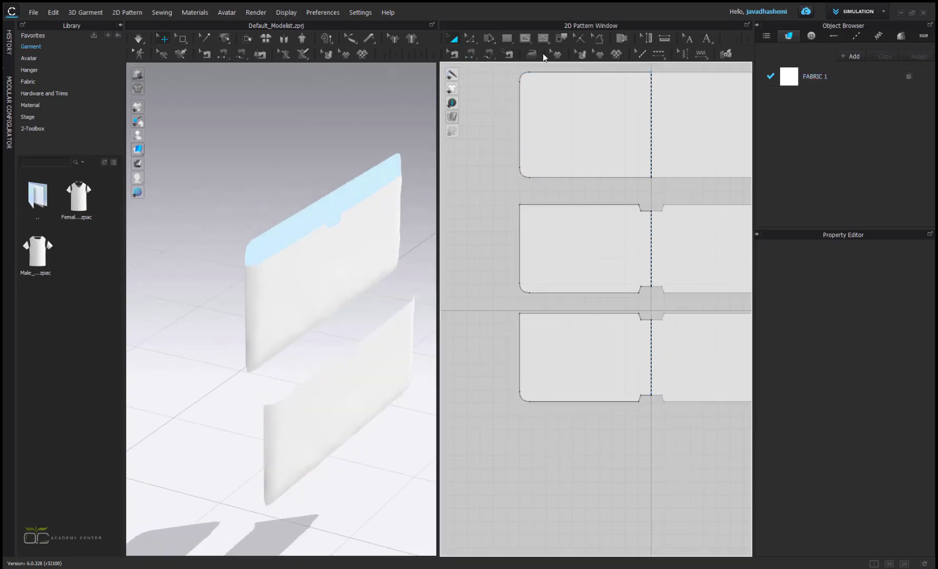
# Draw a 6.69 cm vertical internal line on the duplicate between the left outer corners of its upper and lower notches.
pyautogui.click(524, 39)
pyautogui.click(639, 314)
pyautogui.click(639, 401)
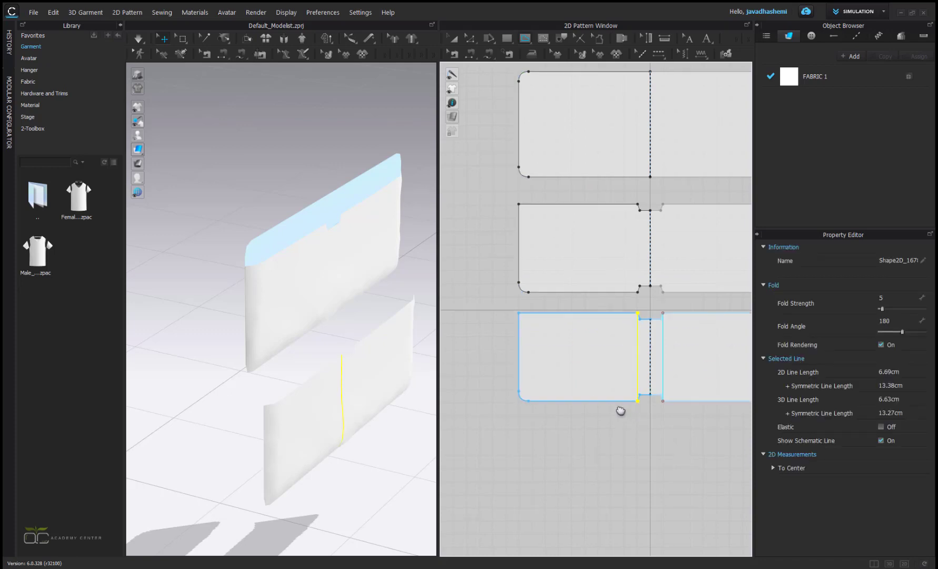
# Cut the duplicated pocket along the vertical internal line.
pyautogui.scroll(-4, 606, 393)
pyautogui.scroll(7, 613, 396)
pyautogui.click(470, 38)
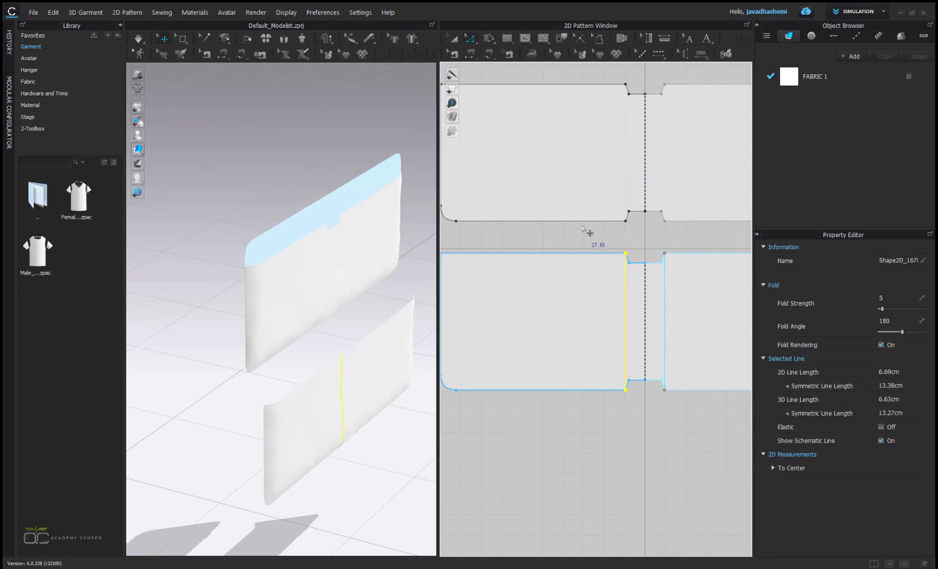
pyautogui.click(627, 311)
pyautogui.rightClick(629, 305)
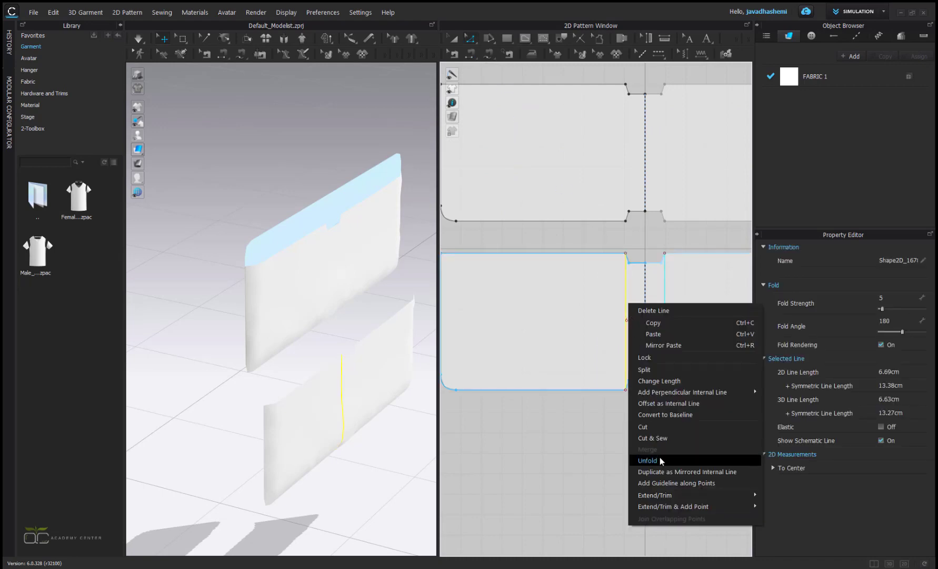
pyautogui.click(670, 429)
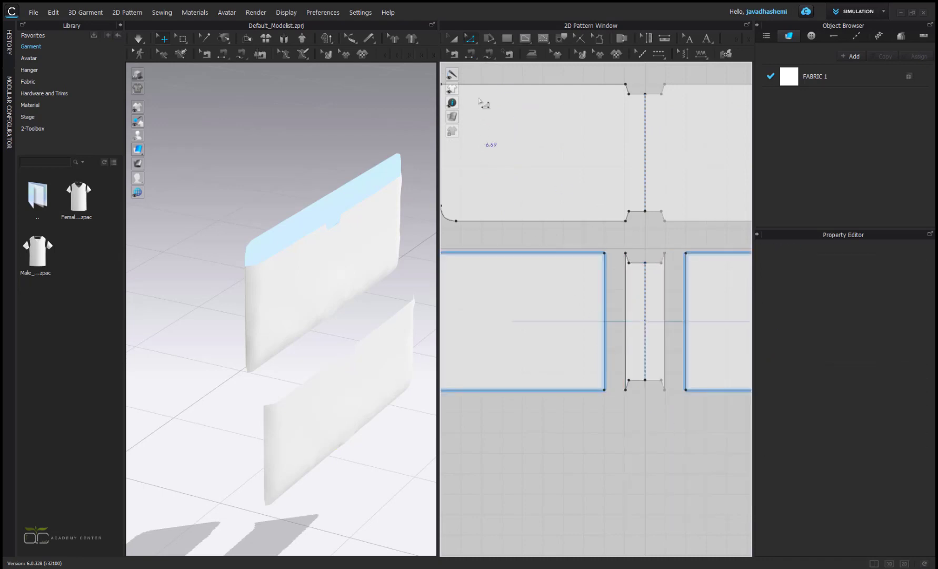
# Delete the narrow notched middle strip of the duplicate, keeping only the two side panels.
pyautogui.click(453, 39)
pyautogui.click(662, 298)
pyautogui.press('Delete')
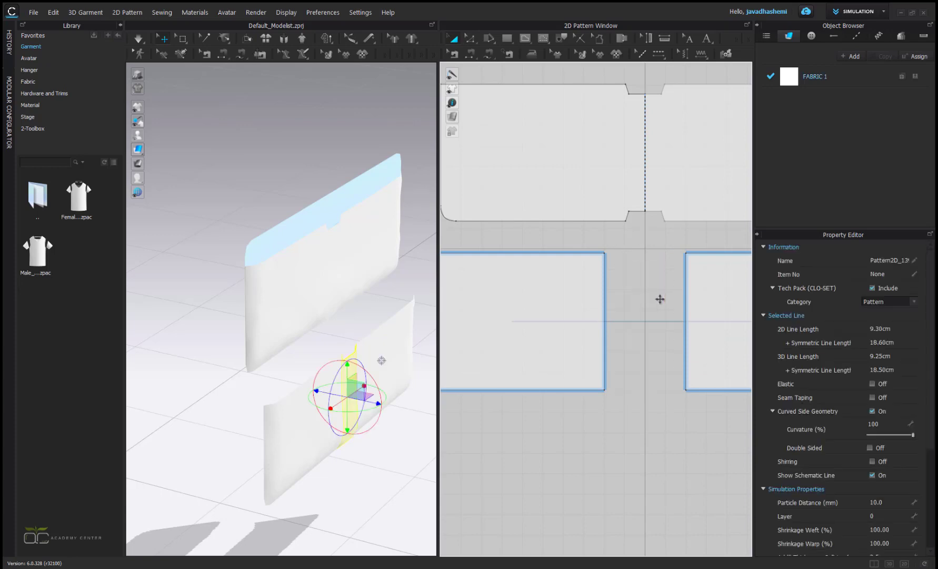
pyautogui.scroll(-4, 600, 374)
pyautogui.scroll(2, 611, 414)
pyautogui.moveTo(607, 409); pyautogui.dragTo(609, 441, button='middle')
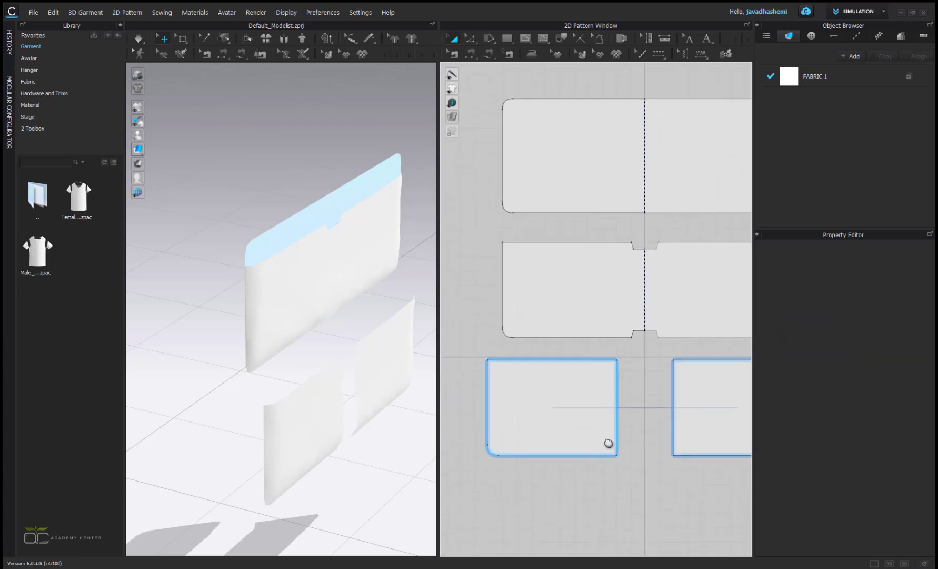
pyautogui.click(309, 410)
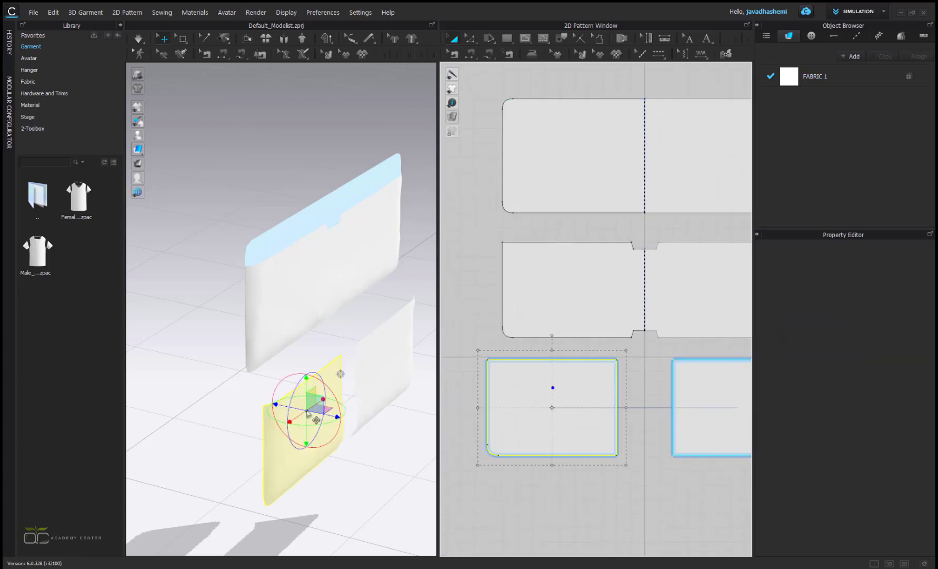
pyautogui.moveTo(311, 409)
pyautogui.mouseDown(button='right')
pyautogui.moveTo(301, 394)
pyautogui.moveTo(309, 396)
pyautogui.mouseUp(button='right')
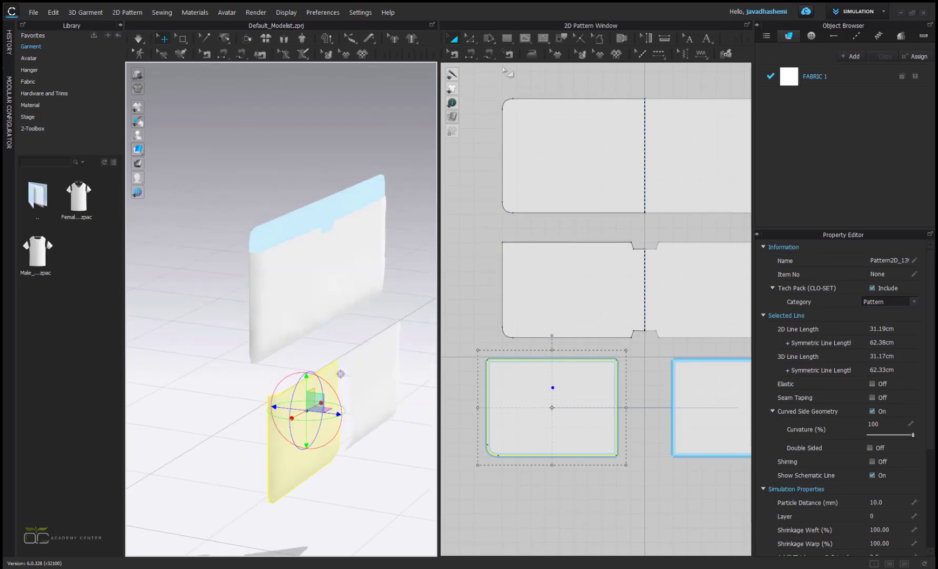
pyautogui.click(489, 53)
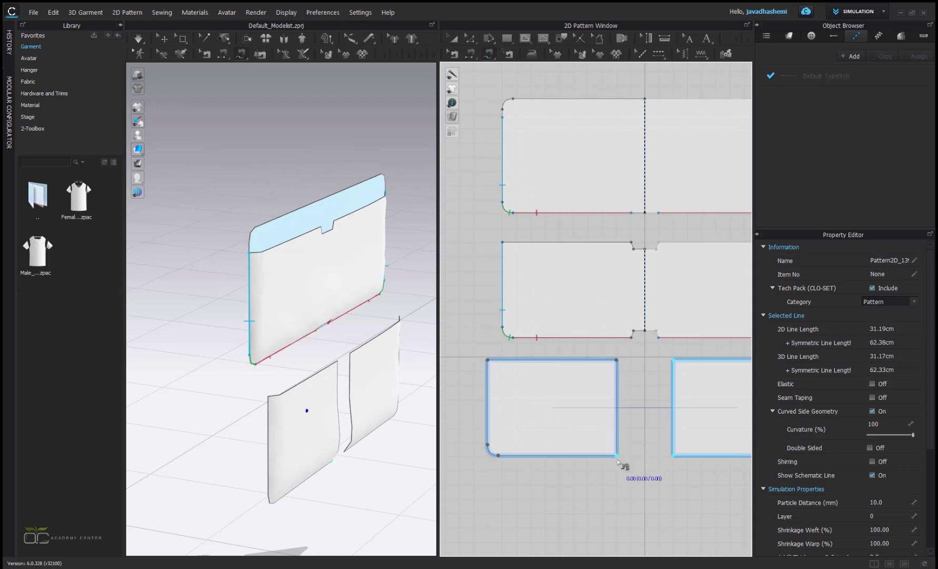
pyautogui.click(617, 456)
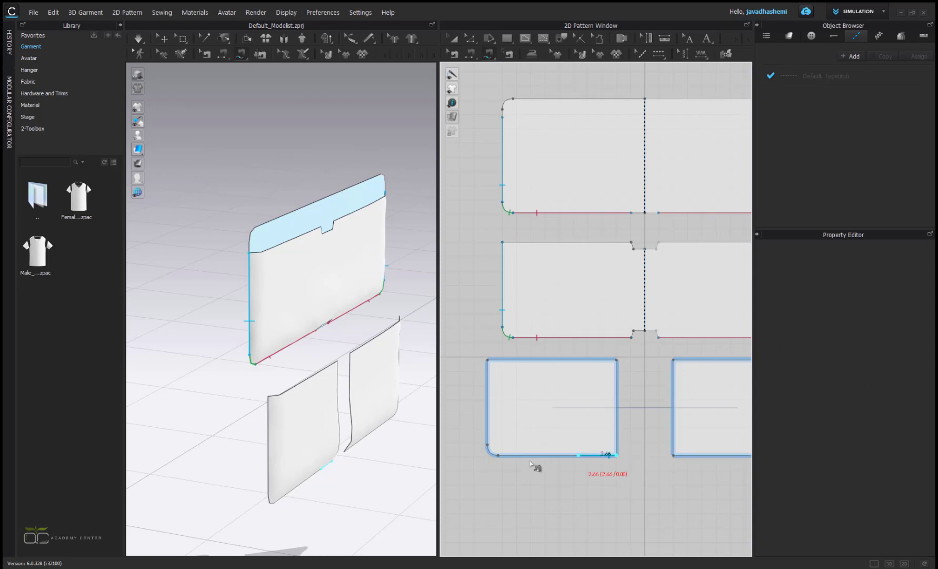
pyautogui.click(489, 365)
pyautogui.rightClick(500, 386)
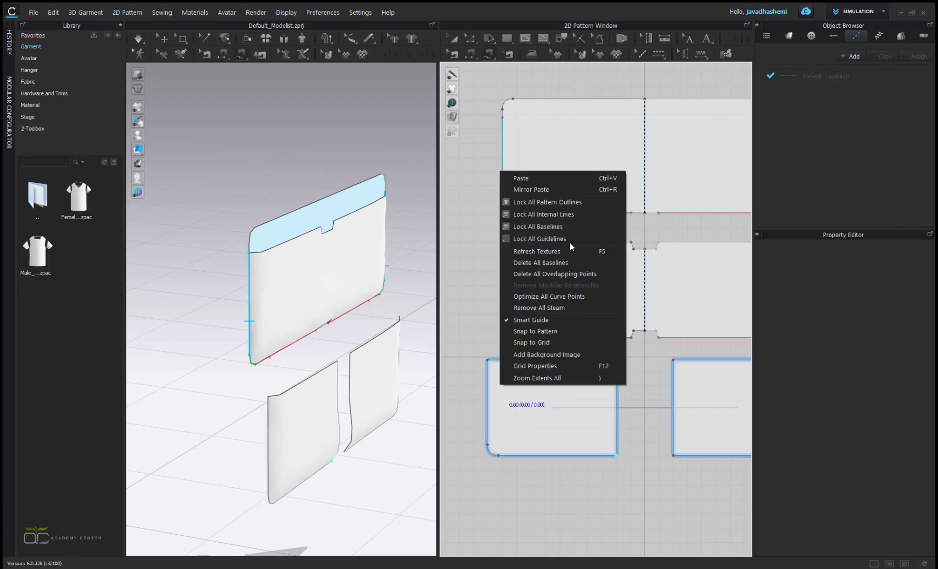
pyautogui.click(484, 12)
pyautogui.click(525, 38)
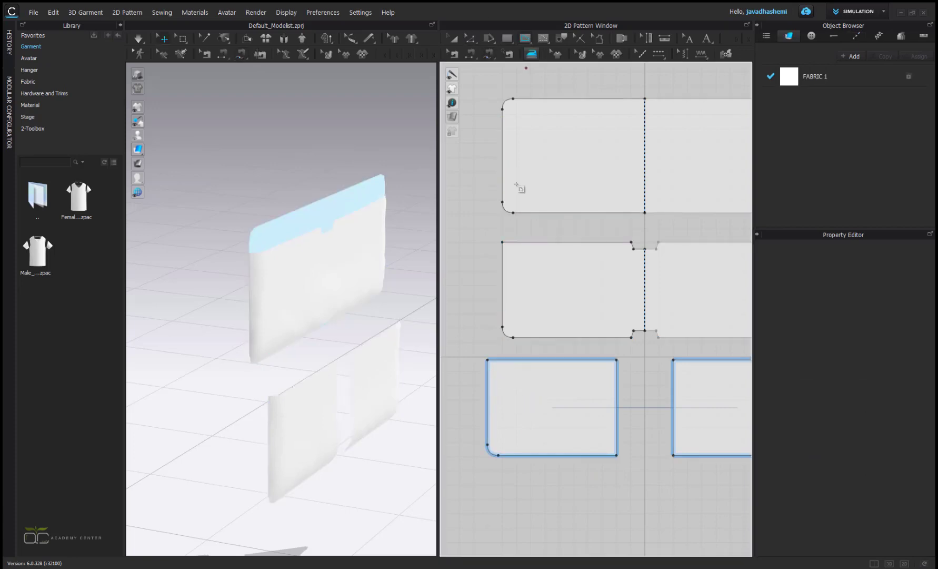
pyautogui.click(632, 243)
pyautogui.rightClick(623, 352)
pyautogui.click(485, 372)
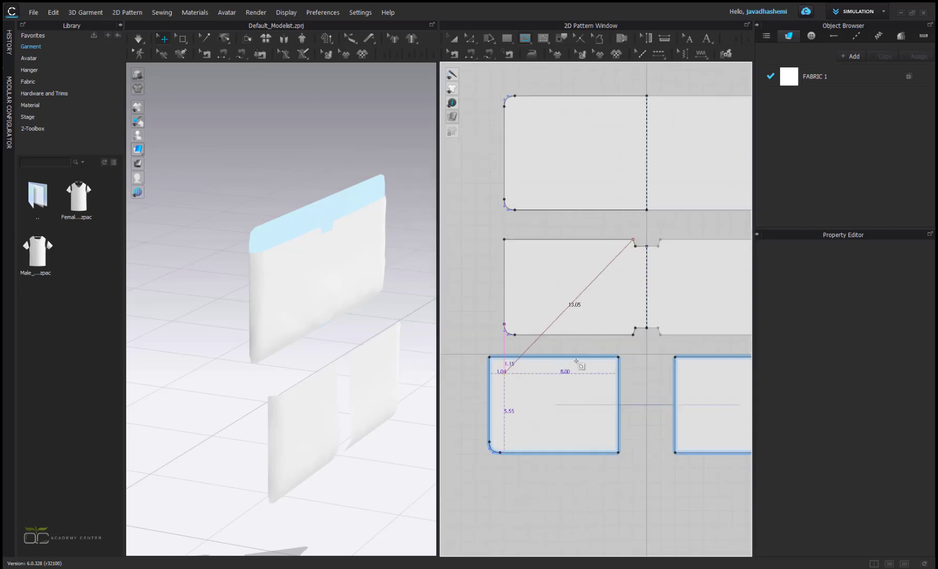
pyautogui.rightClick(470, 153)
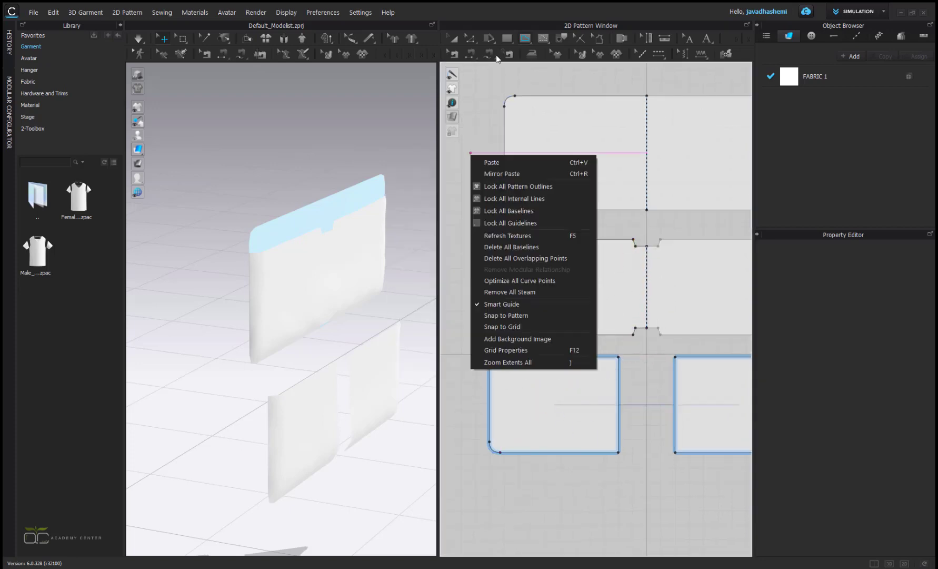
pyautogui.click(464, 53)
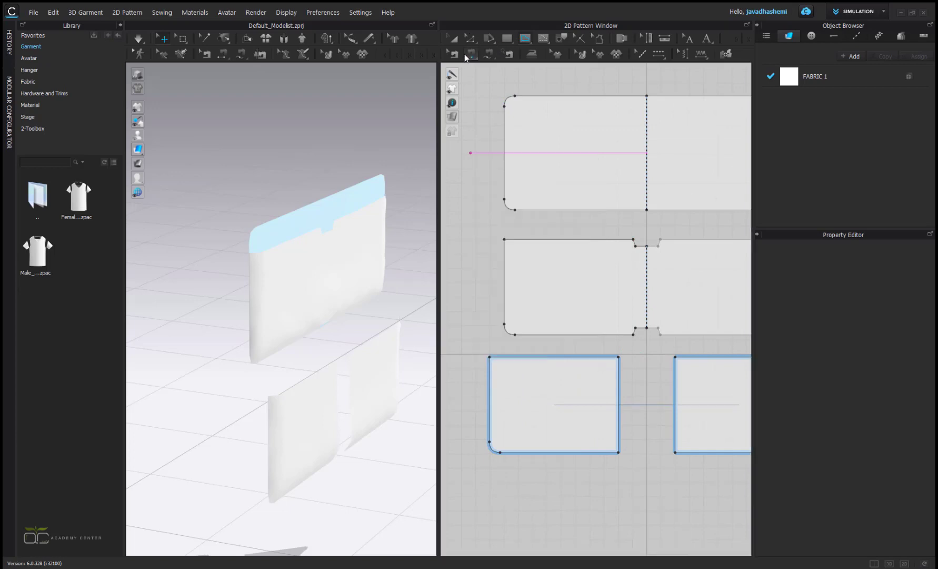
pyautogui.click(464, 53)
# Free-sew the left panel's 24.50 cm outline, leaving its cut side open, to the pocket outline from the lower to the upper notch corner.
pyautogui.click(488, 55)
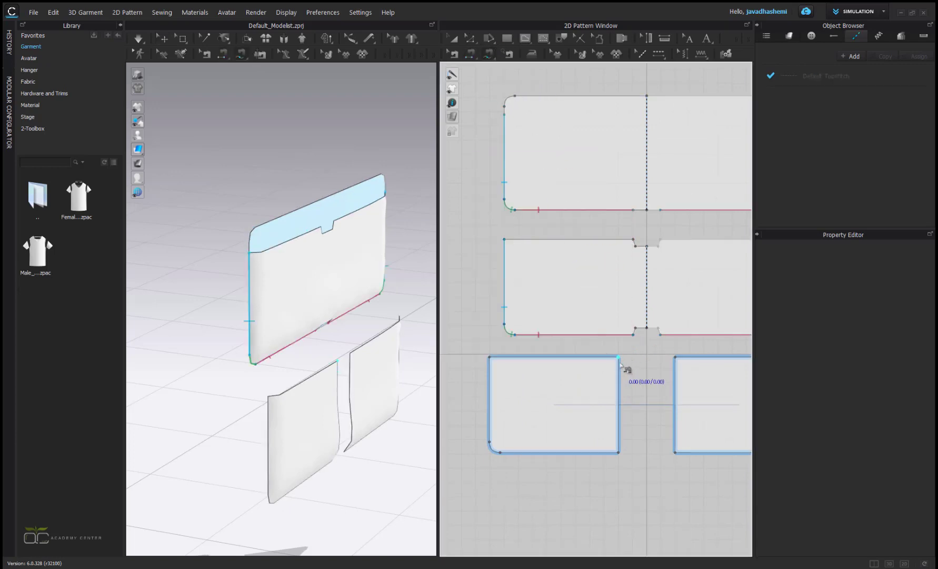
pyautogui.click(620, 453)
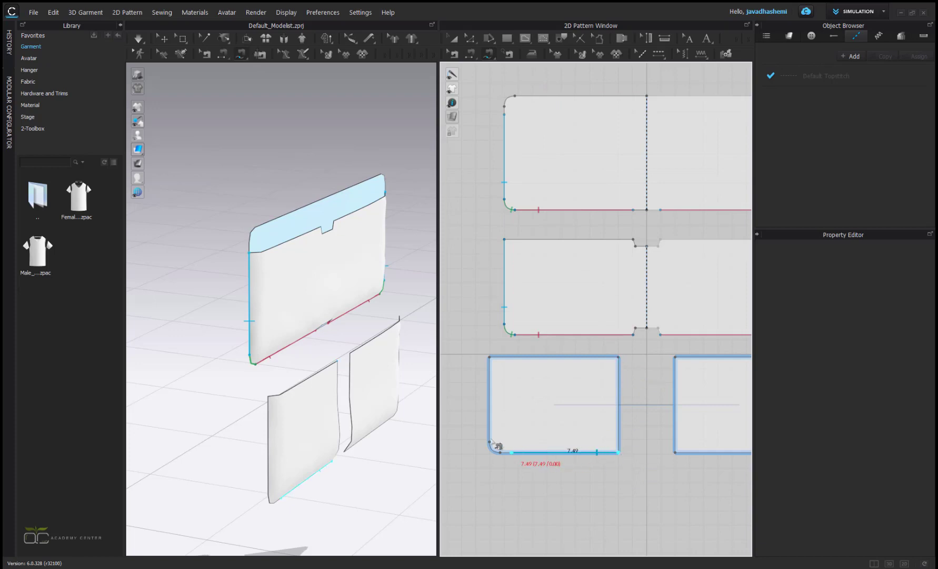
pyautogui.click(622, 356)
pyautogui.click(632, 336)
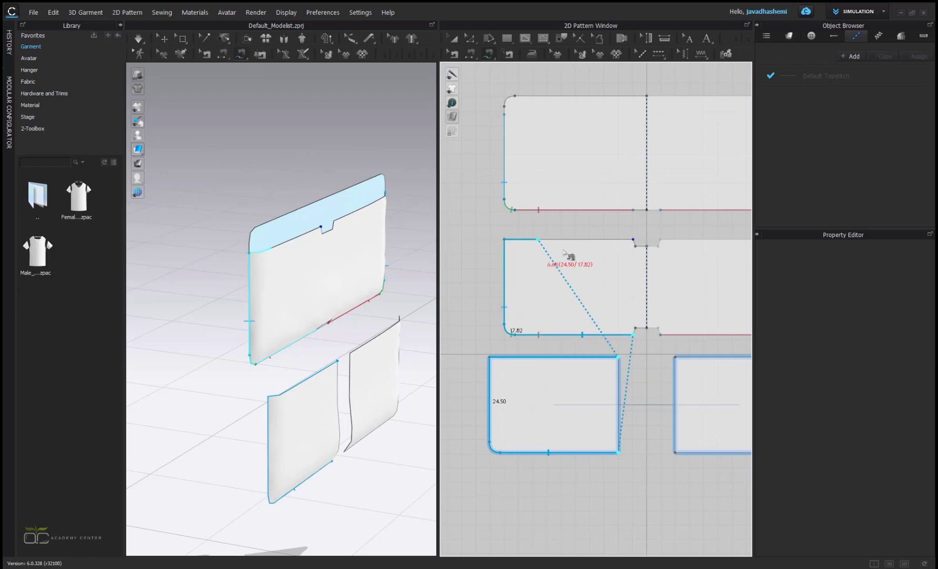
pyautogui.click(634, 241)
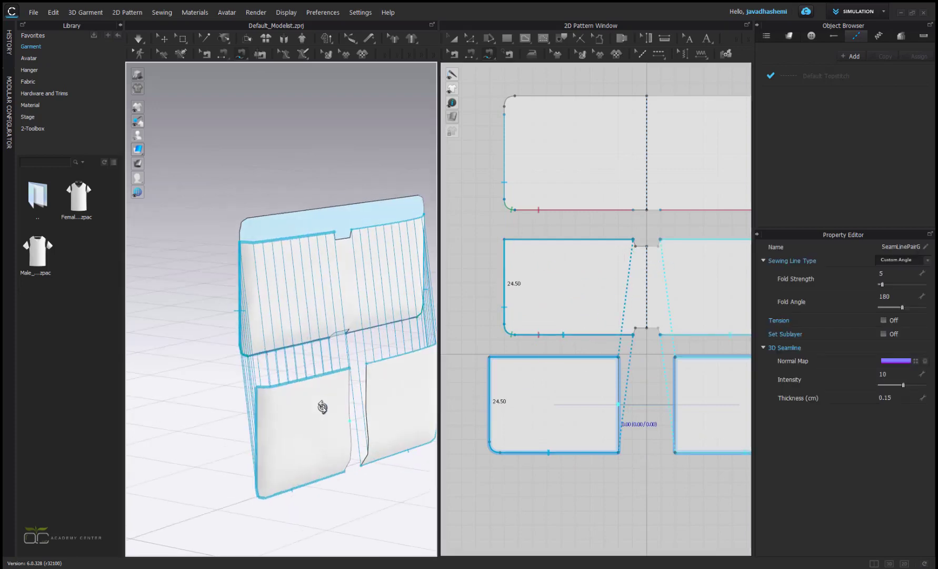
# Select both side panels in the 3D view and position them in front of the inner pocket.
pyautogui.click(454, 40)
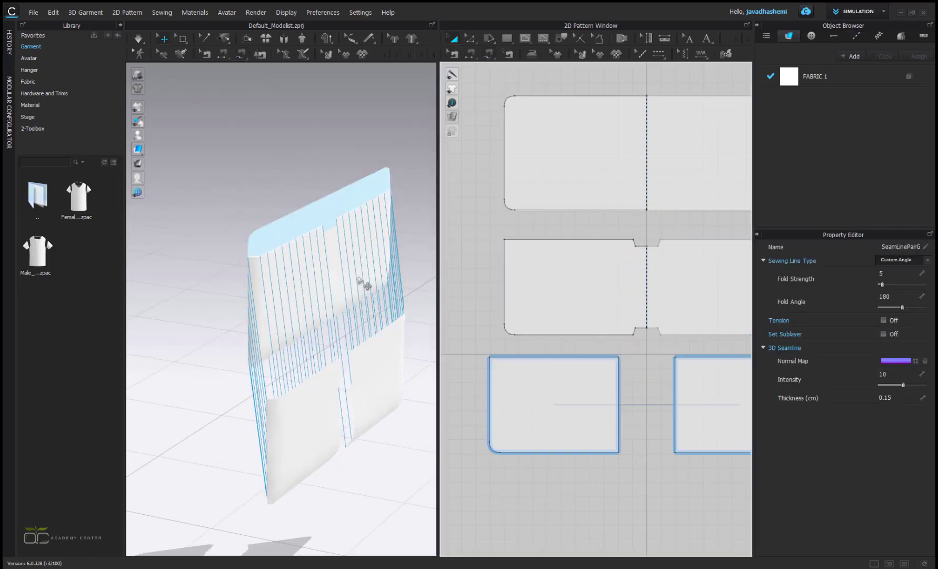
pyautogui.click(331, 392)
pyautogui.keyDown('shift'); pyautogui.click(386, 374); pyautogui.keyUp('shift')
pyautogui.moveTo(349, 407); pyautogui.dragTo(377, 380, button='right')
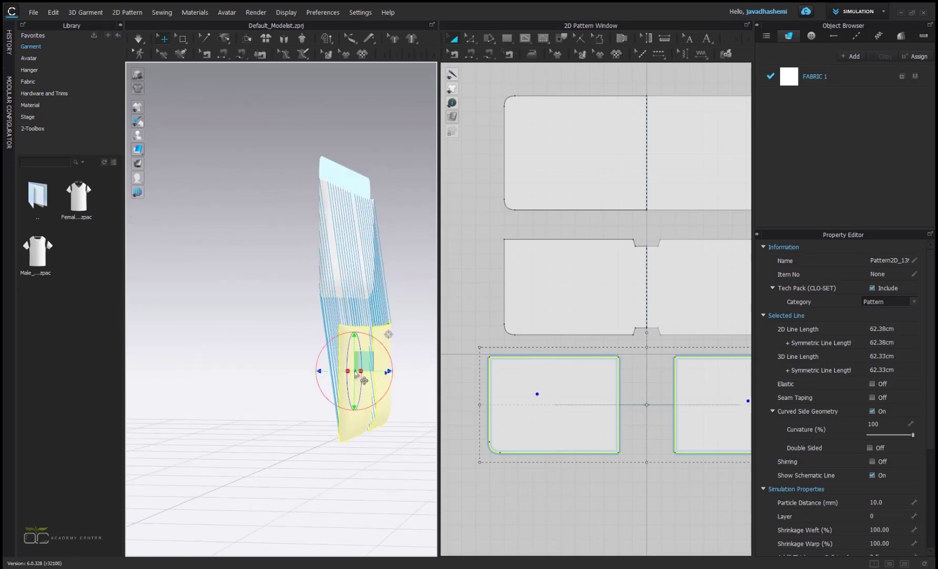
pyautogui.moveTo(358, 335); pyautogui.dragTo(345, 318, button='right')
# Simulate the sewn wallet and pull the pocket and right side panel outward near the center fold.
pyautogui.click(327, 312)
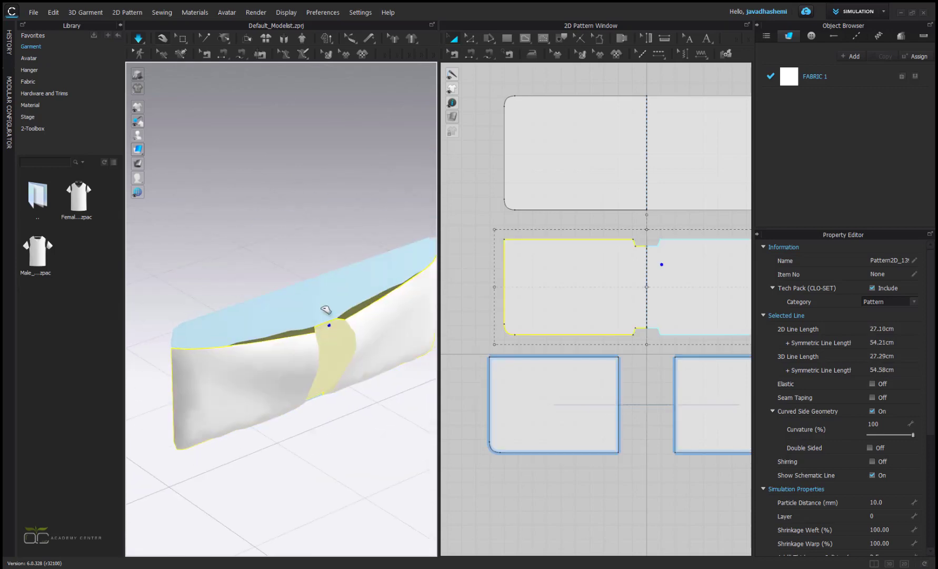
pyautogui.moveTo(313, 278); pyautogui.dragTo(344, 276)
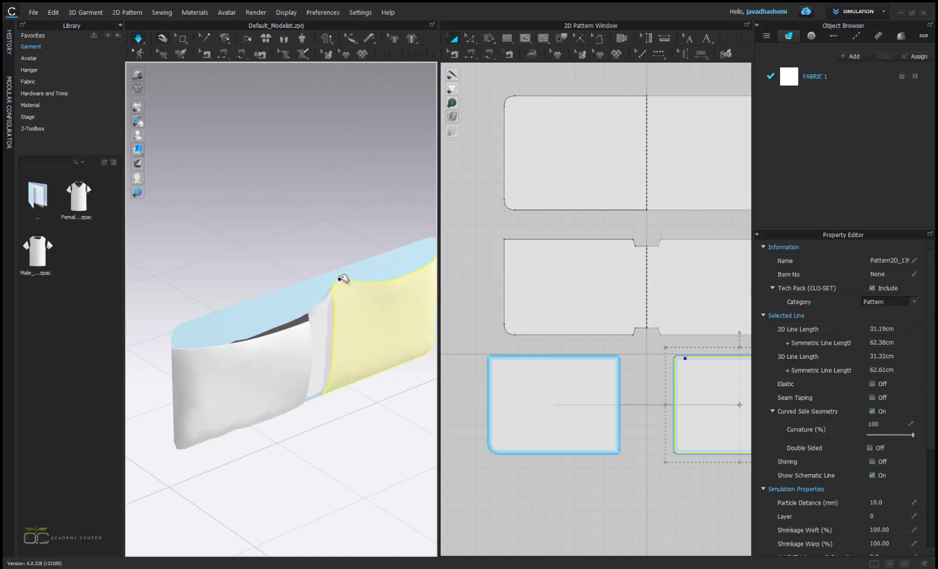
pyautogui.moveTo(343, 276); pyautogui.dragTo(327, 294, button='right')
pyautogui.moveTo(345, 379); pyautogui.dragTo(346, 312, button='right')
pyautogui.click(324, 304)
pyautogui.moveTo(348, 290); pyautogui.dragTo(293, 279)
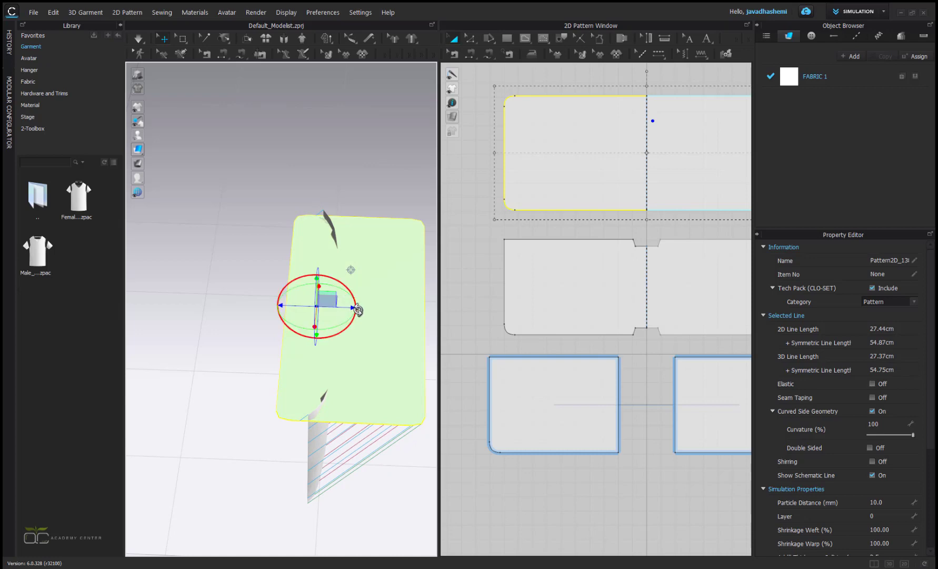
pyautogui.hotkey('ctrl', 'z')
# Select all the wallet pieces and rotate them together so the wallet lies flat with the pockets facing up.
pyautogui.hotkey('ctrl', 'a')
pyautogui.moveTo(321, 305); pyautogui.dragTo(333, 285, button='right')
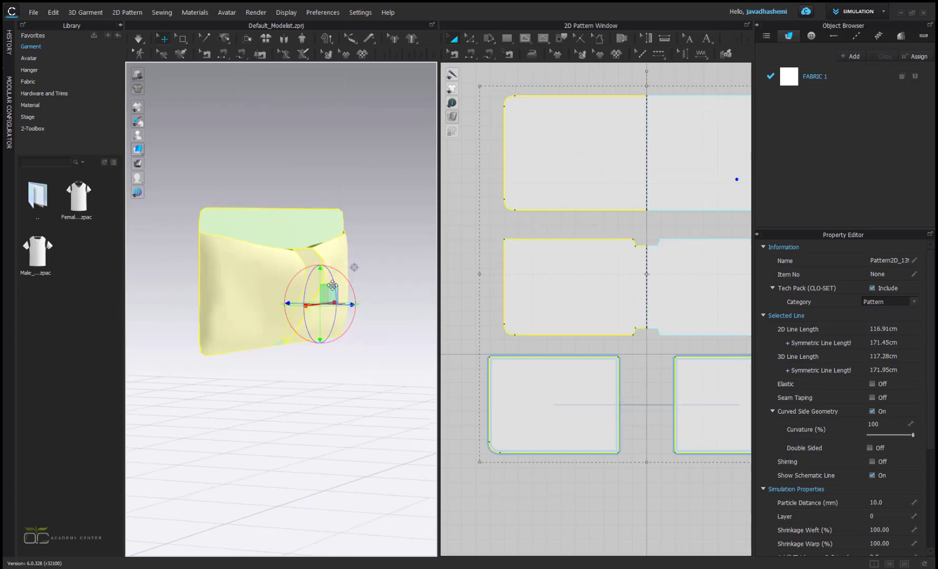
pyautogui.moveTo(341, 285); pyautogui.dragTo(297, 262)
pyautogui.moveTo(298, 263); pyautogui.dragTo(345, 358, button='right')
# Simulate the flat wallet and pull the open edges of the pocket layers near the center.
pyautogui.press('space')
pyautogui.moveTo(343, 358); pyautogui.dragTo(337, 396)
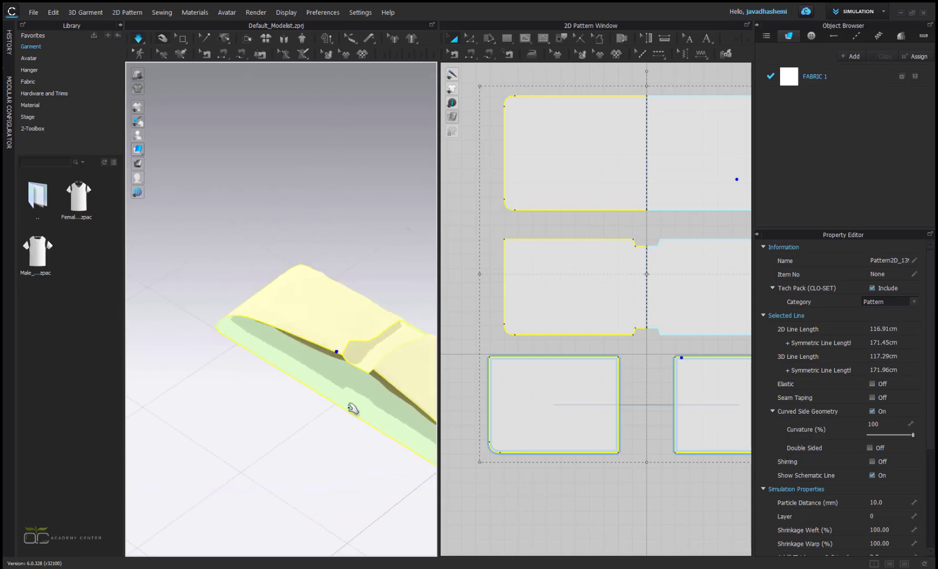
pyautogui.moveTo(351, 411); pyautogui.dragTo(351, 346, button='right')
pyautogui.moveTo(325, 351); pyautogui.dragTo(325, 384)
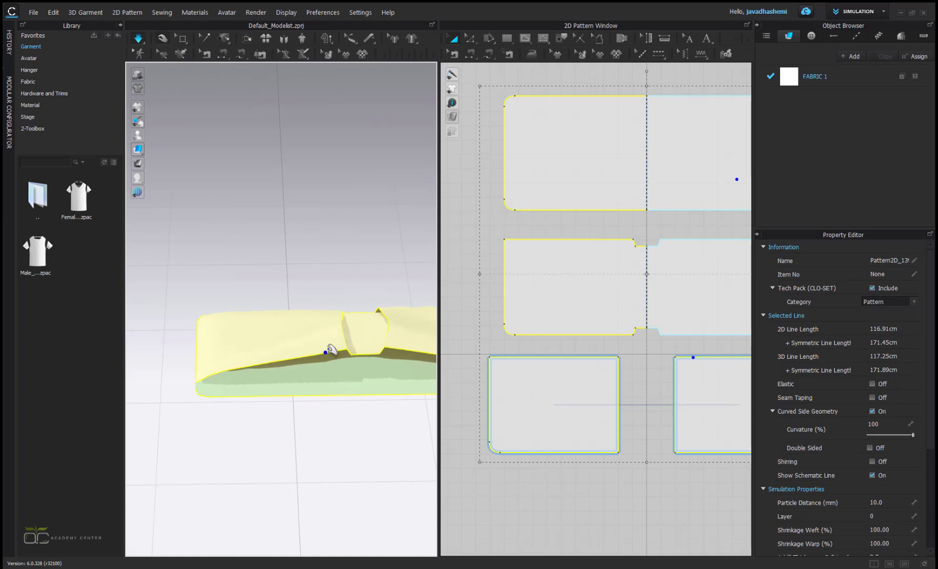
pyautogui.moveTo(329, 379); pyautogui.dragTo(433, 428, button='right')
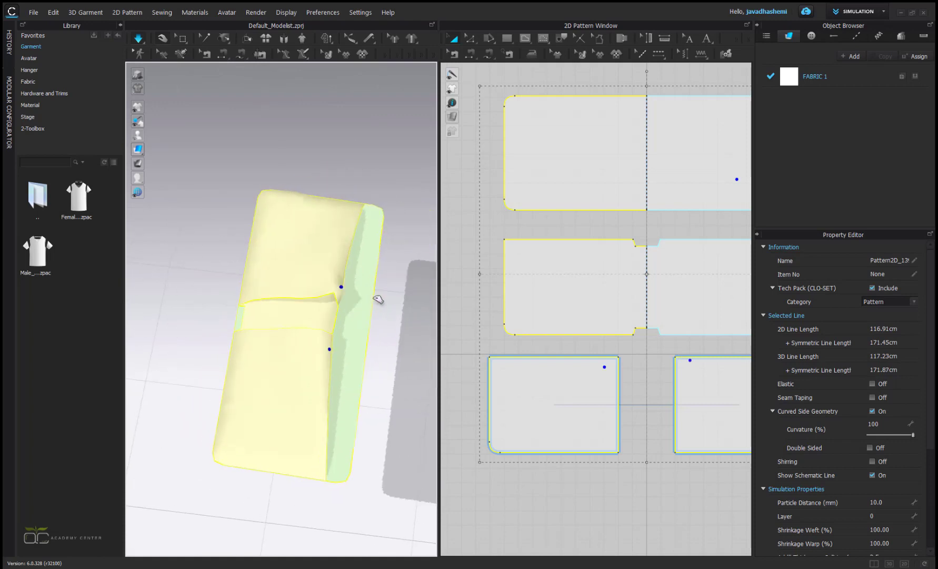
pyautogui.moveTo(327, 397); pyautogui.dragTo(299, 334, button='right')
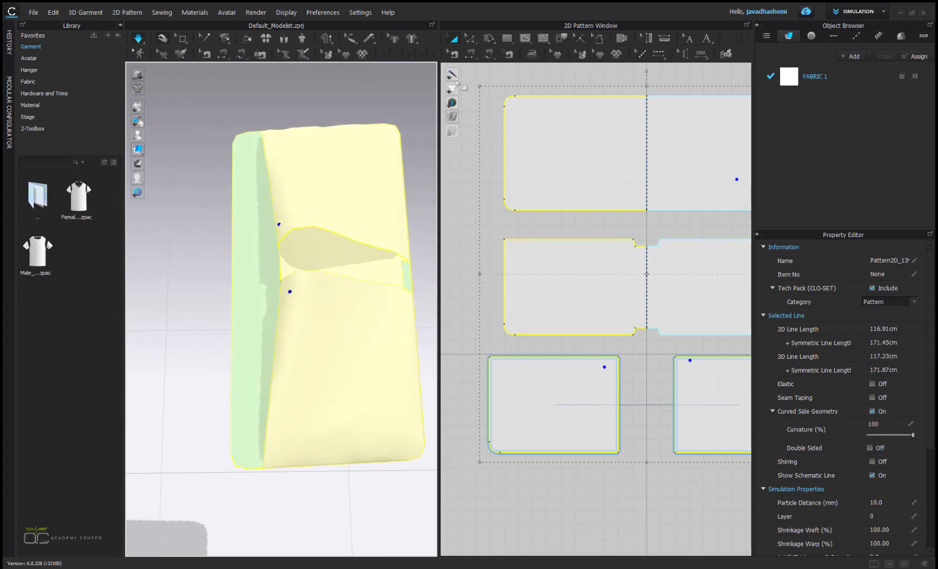
# Select all the seams in the 2D patterns and set their sewing line type to Turned.
pyautogui.click(455, 54)
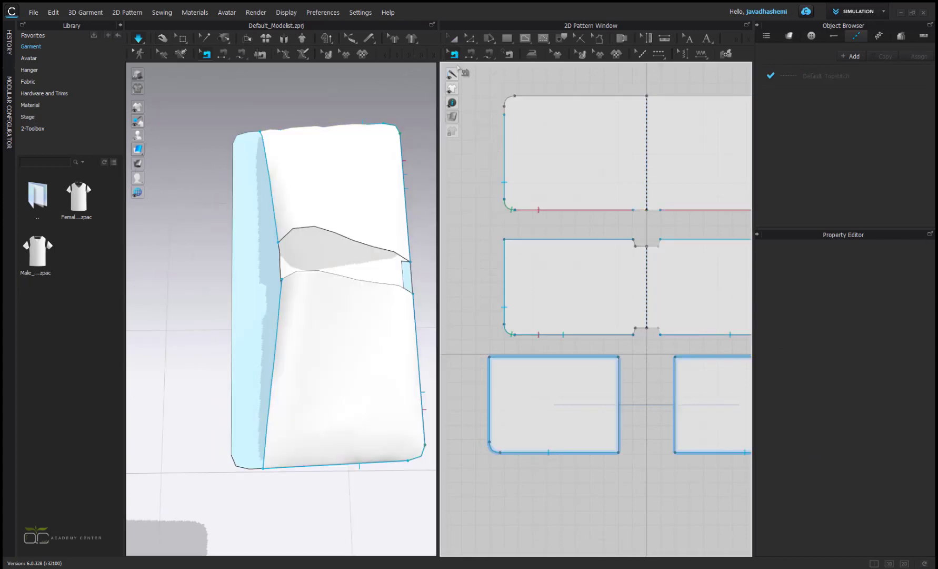
pyautogui.click(504, 172)
pyautogui.scroll(-3, 556, 254)
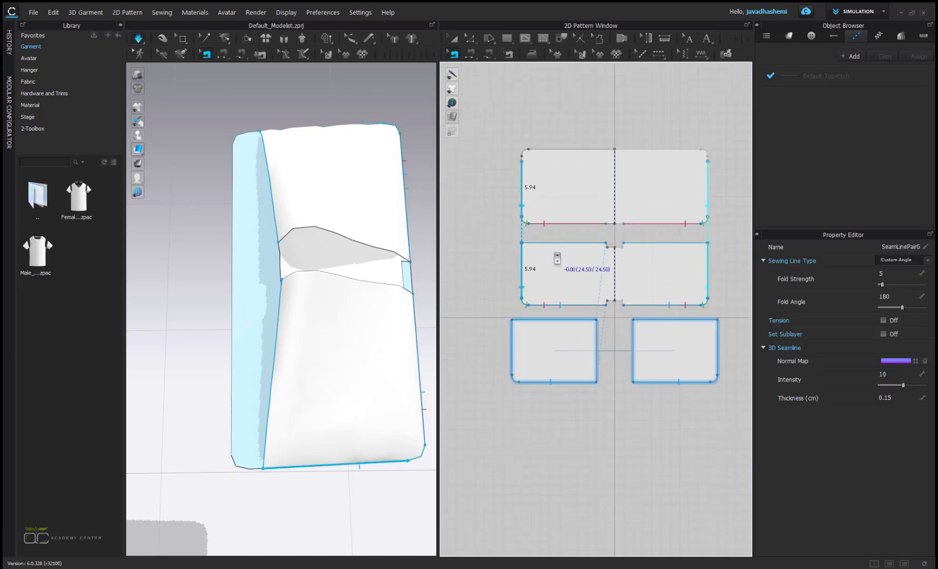
pyautogui.moveTo(558, 257); pyautogui.dragTo(556, 290, button='middle')
pyautogui.hotkey('ctrl', 'a')
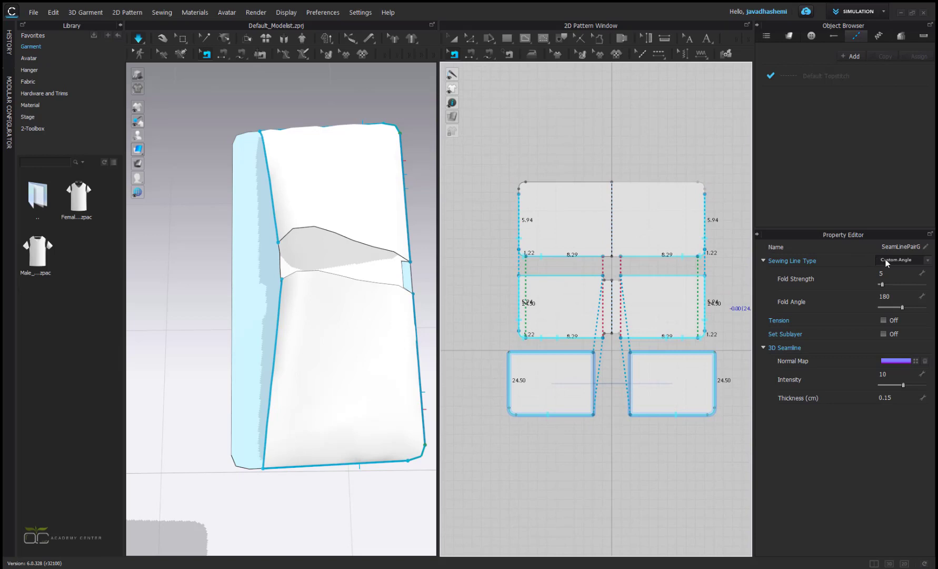
pyautogui.click(886, 264)
pyautogui.click(892, 278)
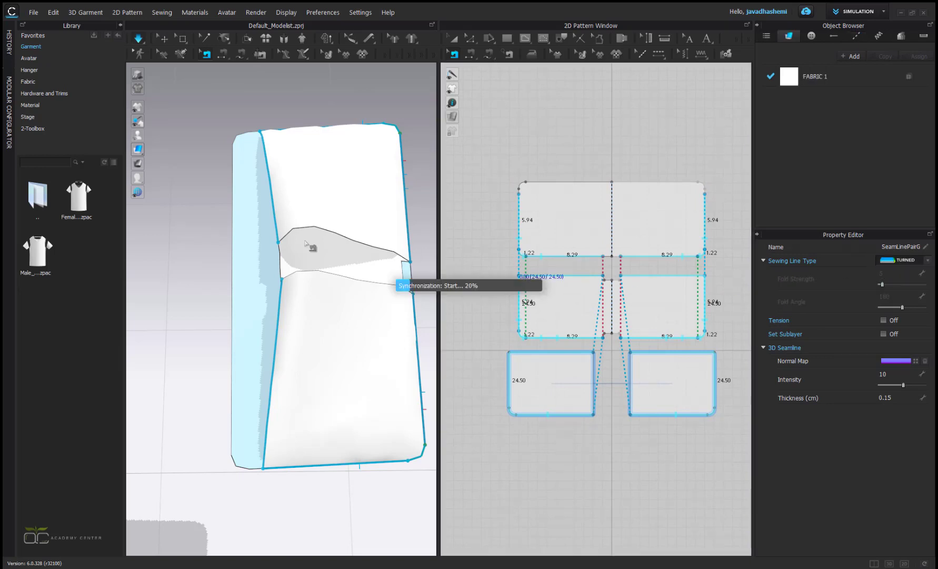
# Simulate the wallet with the turned seams until the layers settle flat, and stop the simulation.
pyautogui.moveTo(297, 295); pyautogui.dragTo(330, 388, button='right')
pyautogui.click(261, 289)
pyautogui.click(233, 270)
pyautogui.click(366, 419)
pyautogui.moveTo(363, 417); pyautogui.dragTo(356, 418, button='right')
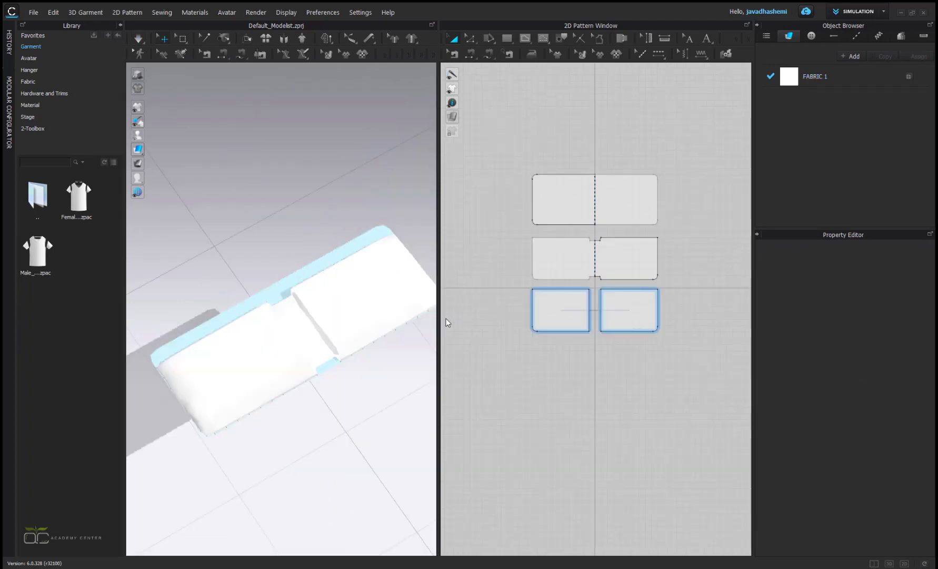
pyautogui.moveTo(291, 338); pyautogui.dragTo(387, 335, button='right')
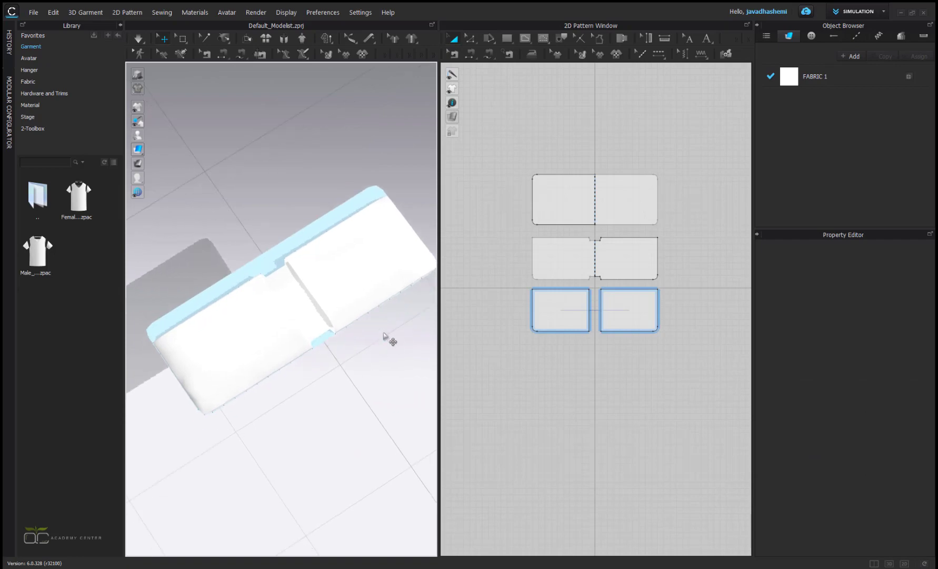
# Duplicate both side panels and place the copies directly below the originals in the 2D layout.
pyautogui.click(559, 311)
pyautogui.scroll(3, 569, 322)
pyautogui.keyDown('shift'); pyautogui.click(686, 285); pyautogui.keyUp('shift')
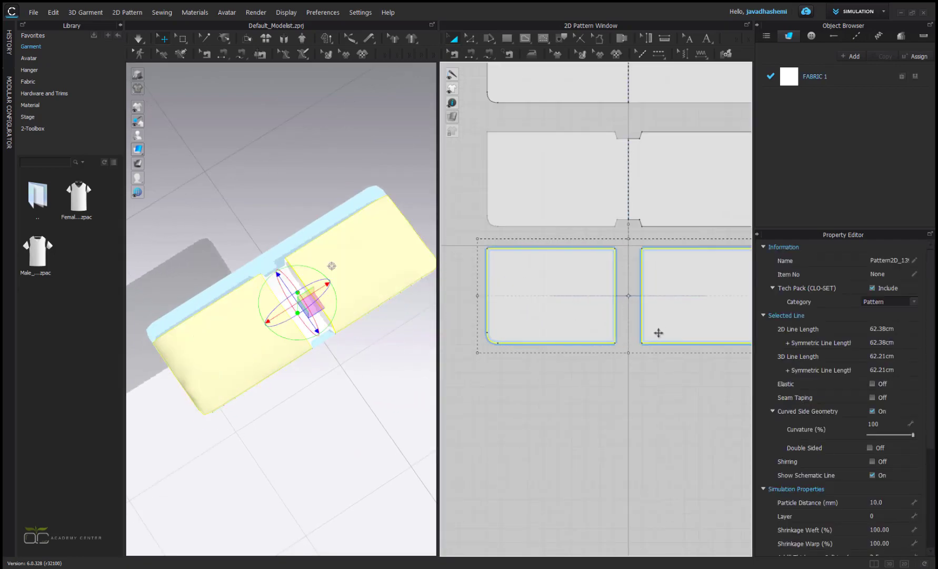
pyautogui.scroll(-1, 637, 328)
pyautogui.hotkey('ctrl', 'v')
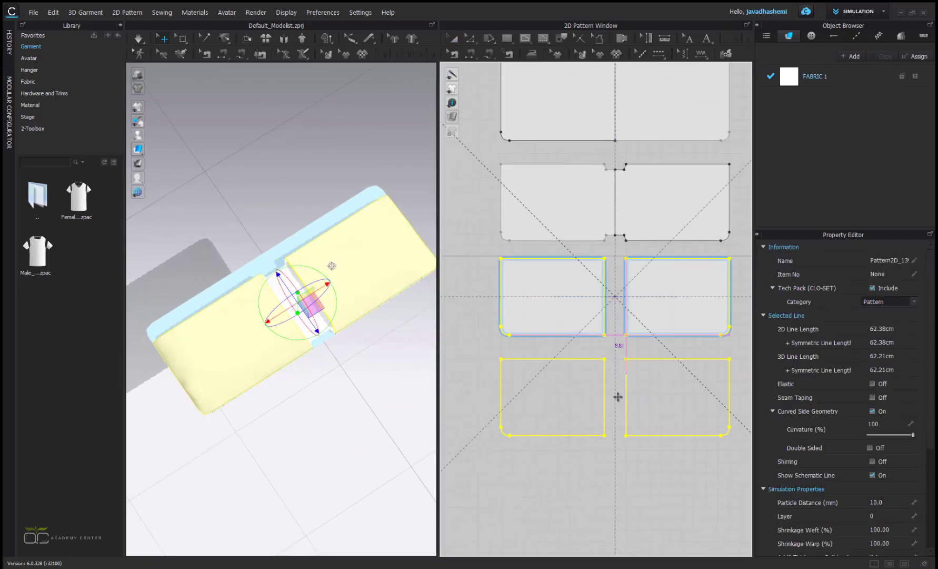
pyautogui.click(620, 392)
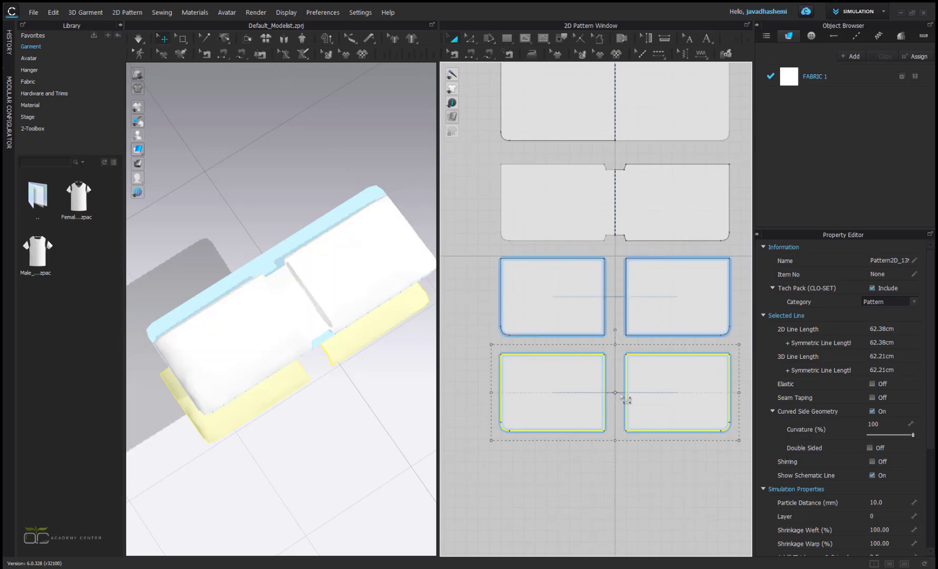
# Raise the two duplicated side panels above the wallet in 3D, aligned over the existing pocket panels.
pyautogui.click(350, 375)
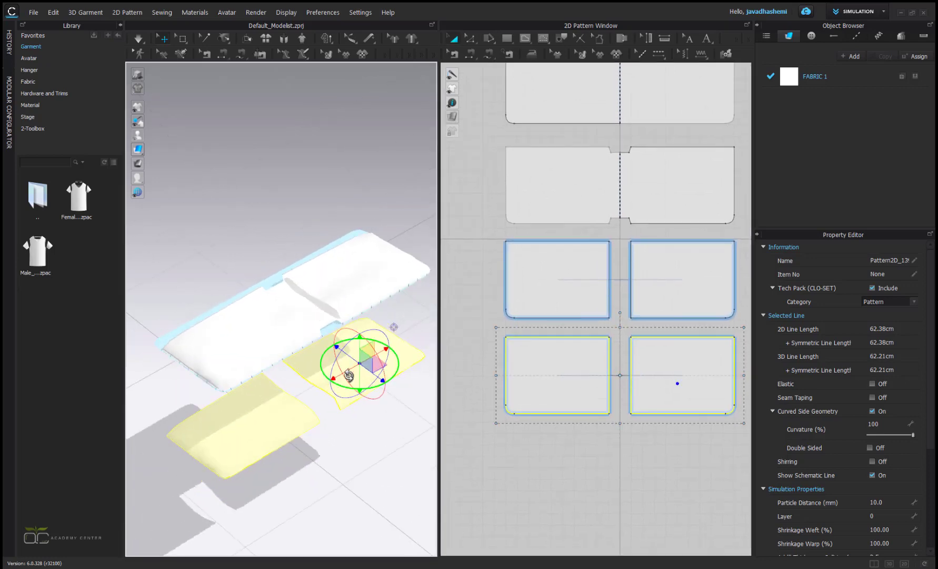
pyautogui.moveTo(360, 347); pyautogui.dragTo(371, 215)
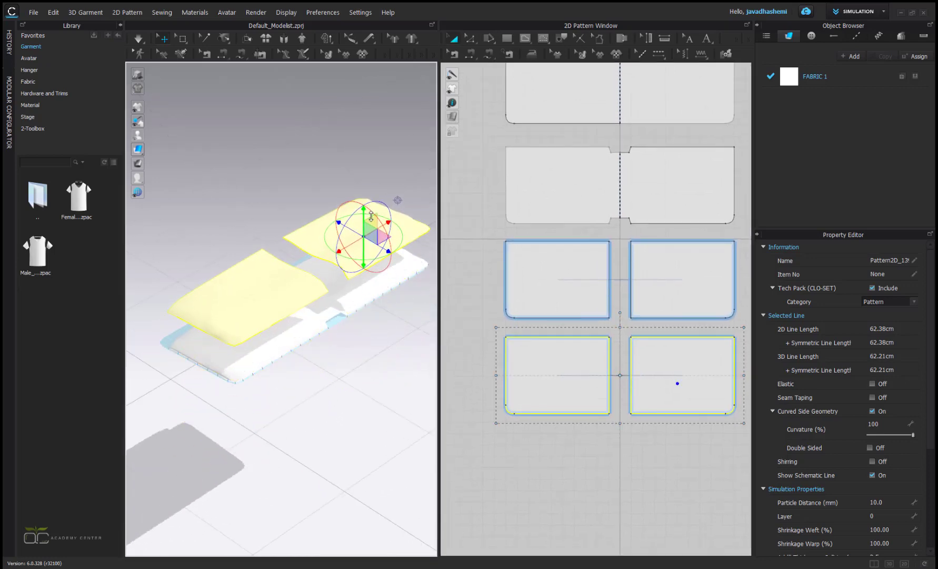
pyautogui.scroll(5, 324, 422)
pyautogui.click(566, 441)
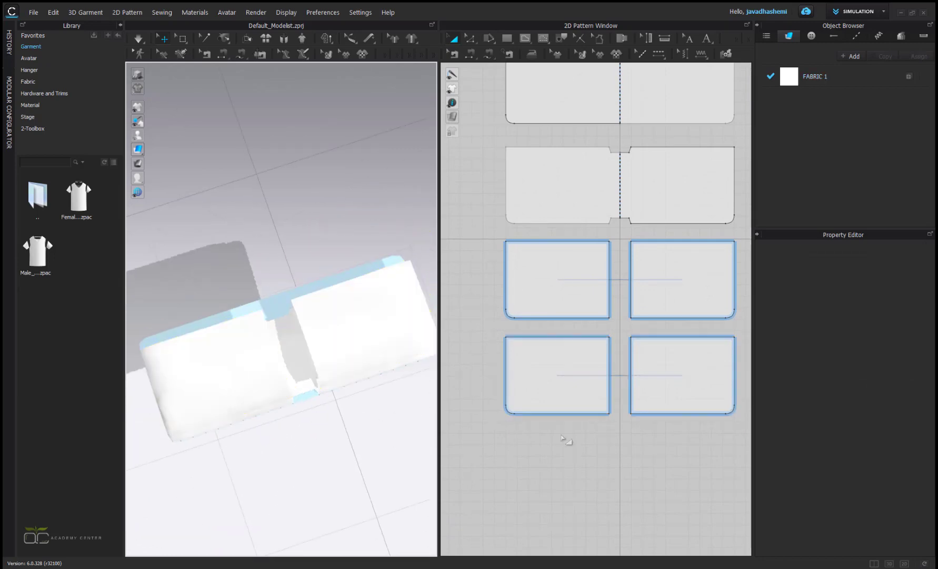
# Split the inner vertical edge of the duplicated left panel uniformly into 3 segments.
pyautogui.scroll(3, 609, 398)
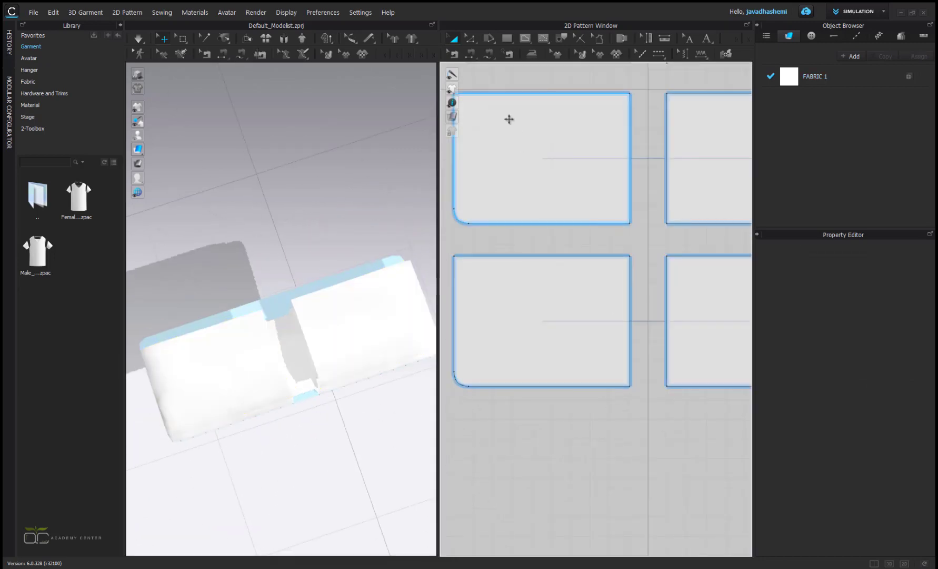
pyautogui.click(473, 44)
pyautogui.click(494, 113)
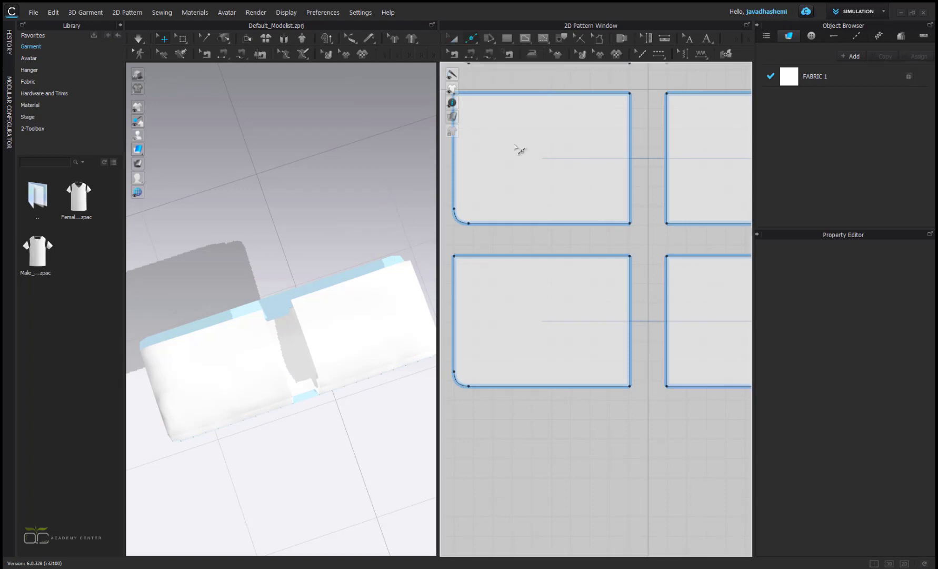
pyautogui.scroll(2, 630, 292)
pyautogui.rightClick(630, 317)
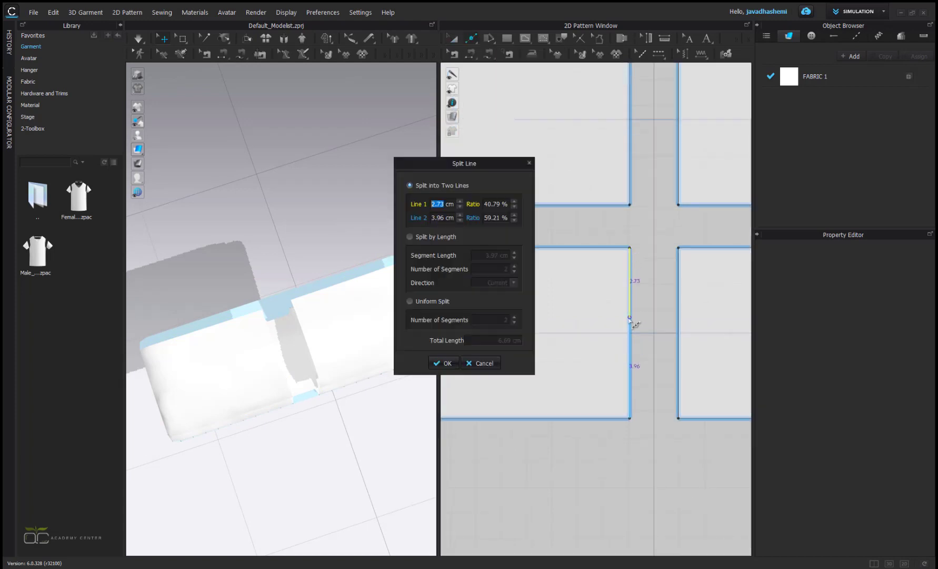
pyautogui.click(410, 302)
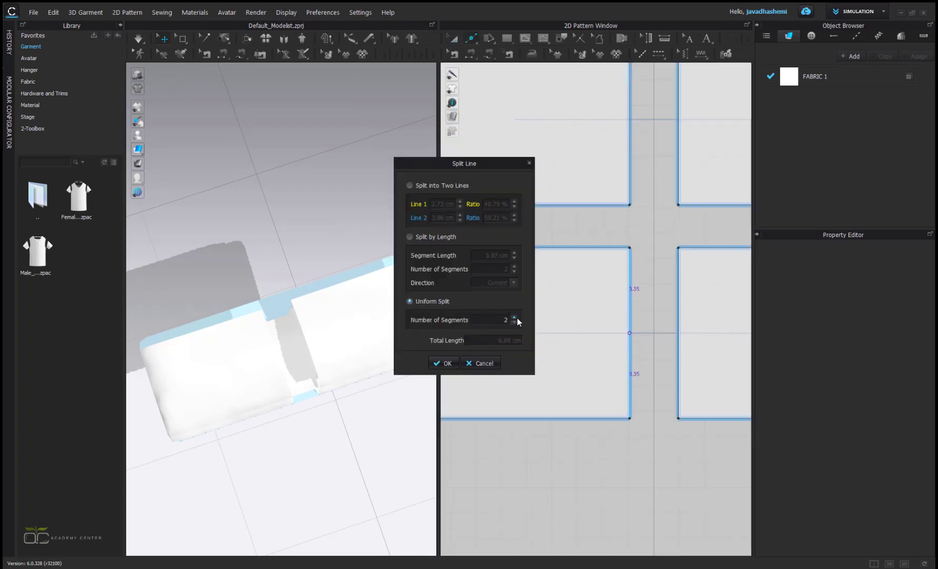
pyautogui.click(436, 364)
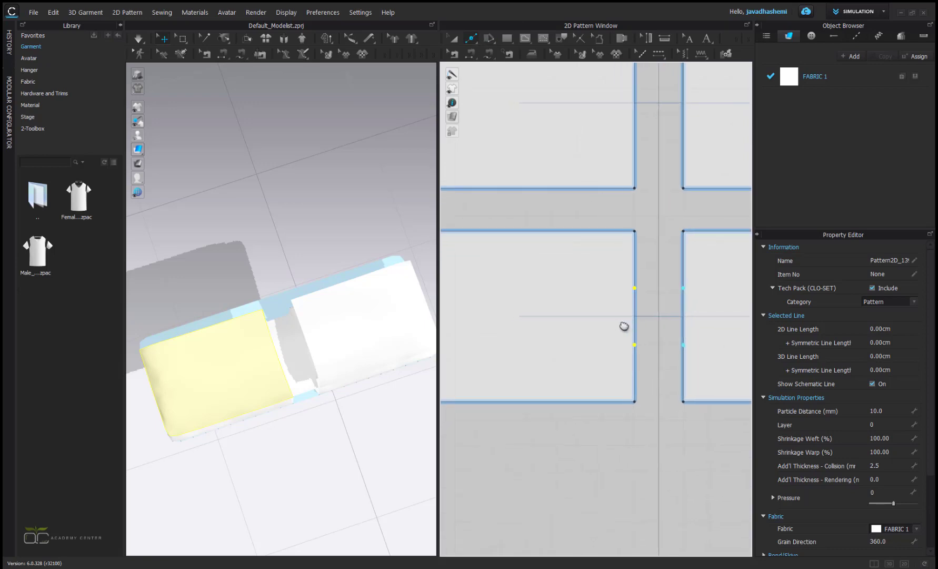
# Split the middle segment of that inner edge uniformly into 3 shorter segments.
pyautogui.scroll(2, 623, 328)
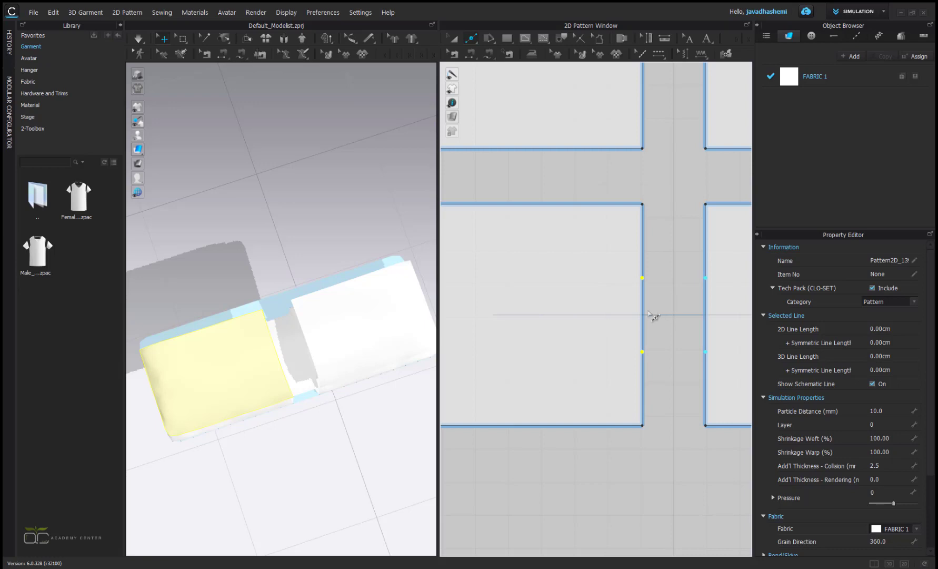
pyautogui.rightClick(642, 314)
pyautogui.click(410, 300)
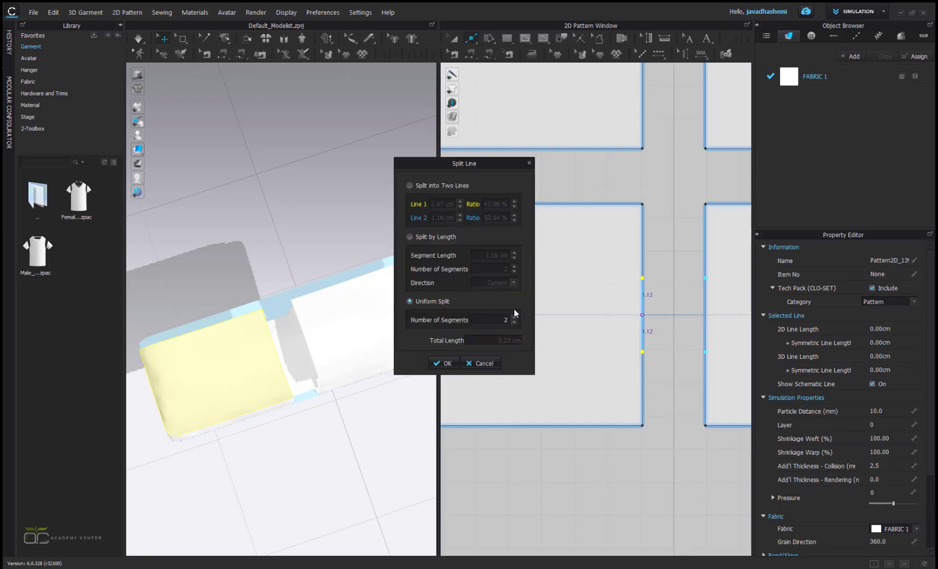
pyautogui.click(515, 316)
pyautogui.click(444, 363)
# Start editing the short central segment of the duplicated left panel's inner edge with the Edit Pattern tool.
pyautogui.moveTo(469, 42); pyautogui.dragTo(477, 52)
pyautogui.click(653, 316)
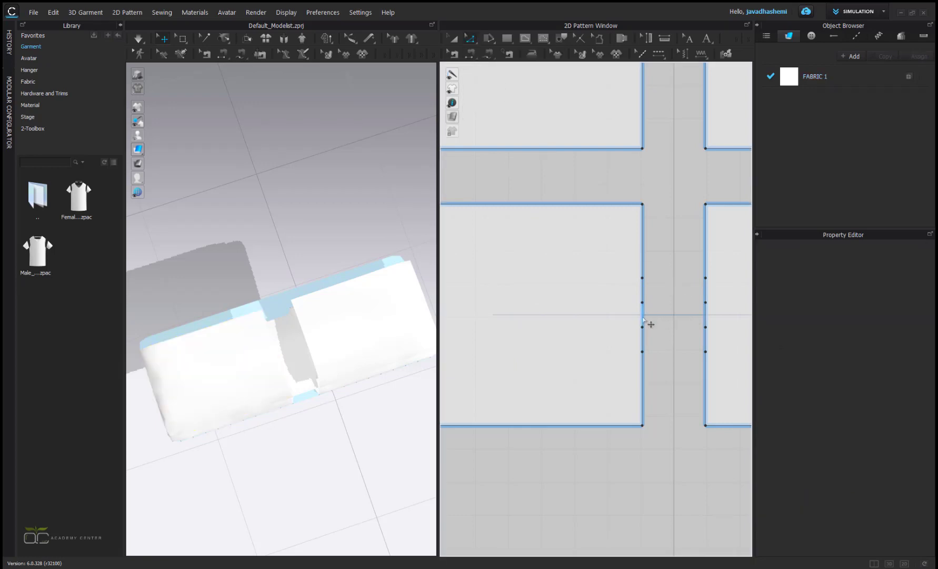